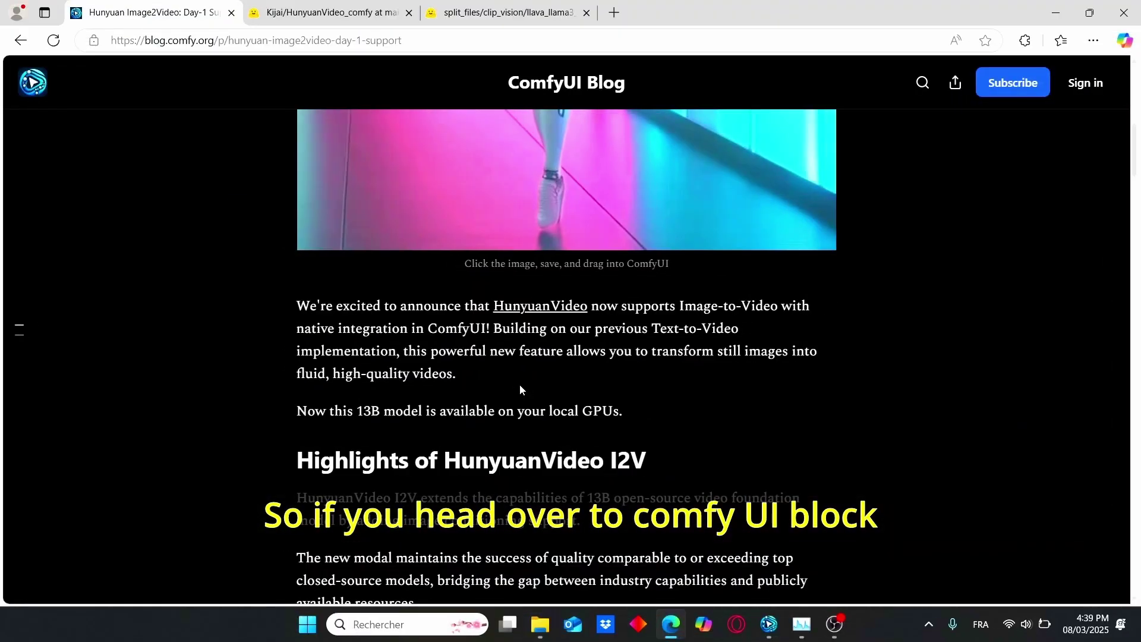
Read the HunyuanVideo I2V blog post, covering the introduction, the model highlights and the getting-started instructions for ComfyUI
scroll(520, 386, "up", 3)
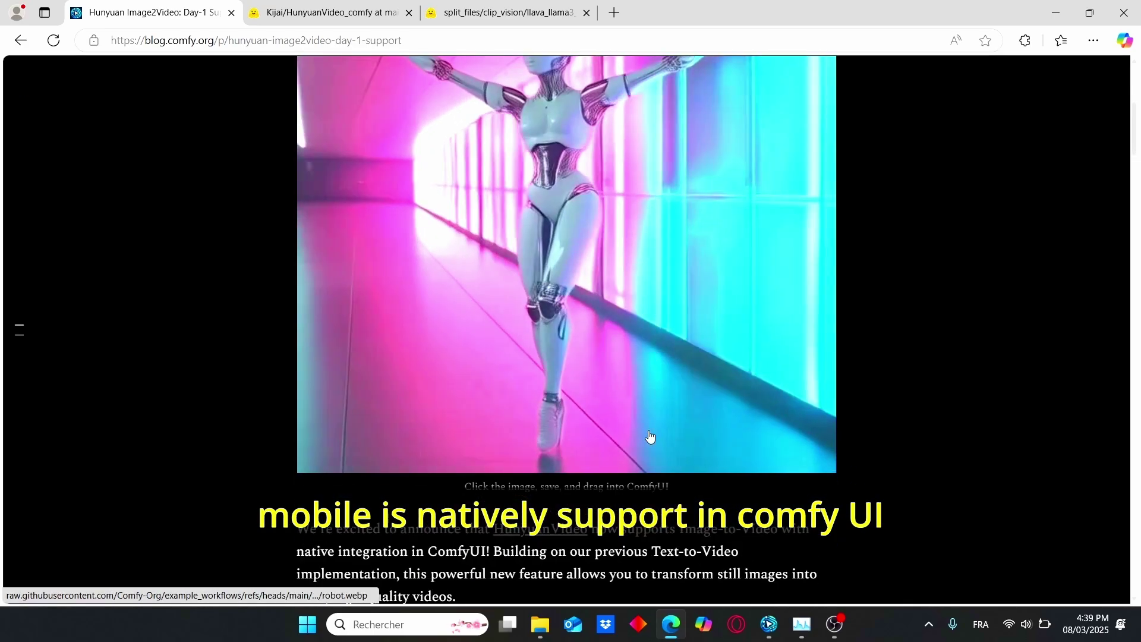
scroll(672, 457, "down", 1)
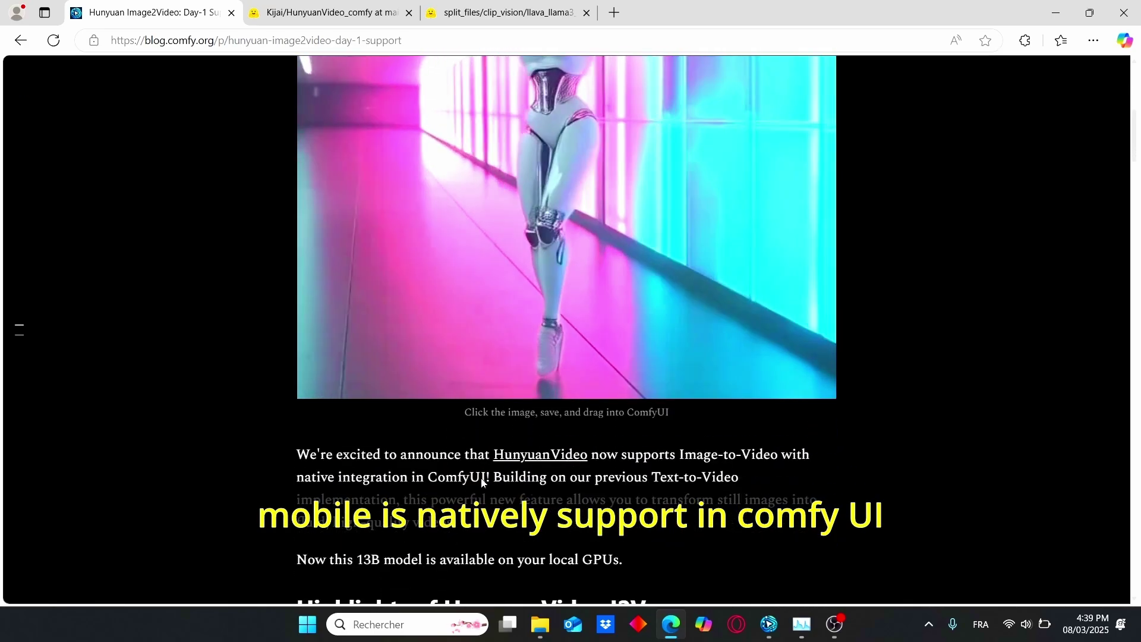
scroll(565, 469, "down", 1)
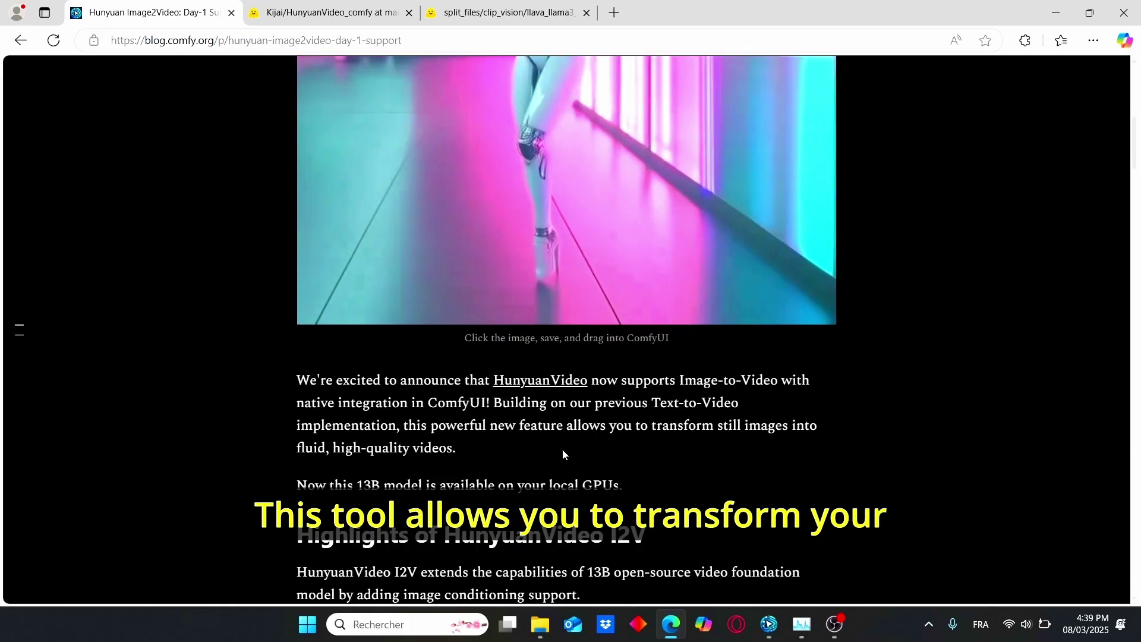
left_click_drag(457, 449, 296, 452)
scroll(378, 477, "down", 1)
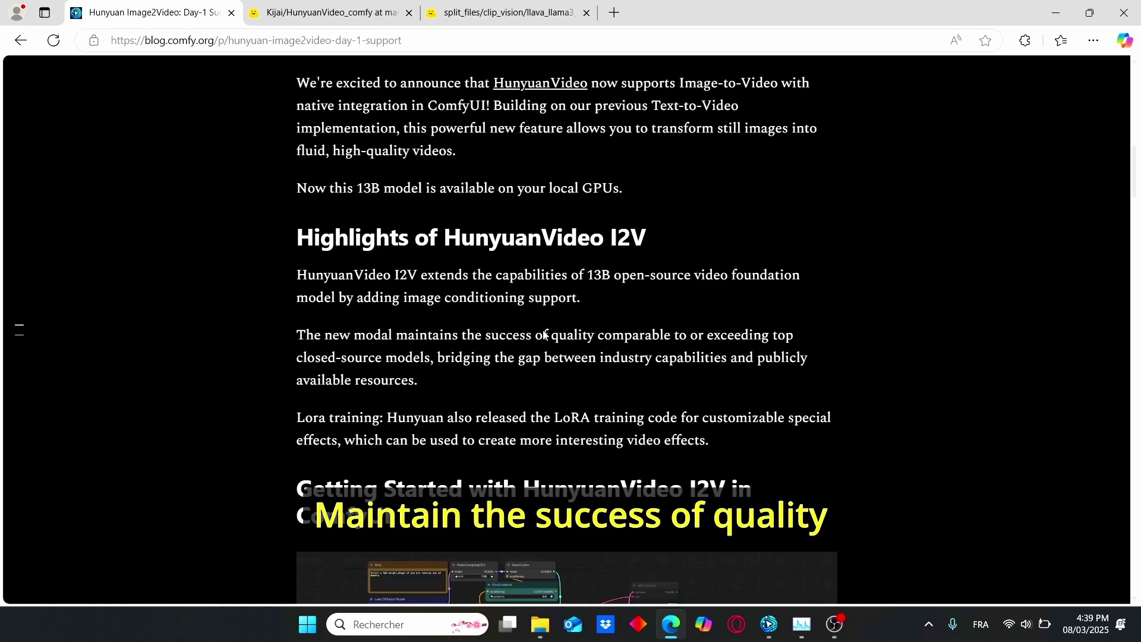
left_click_drag(542, 336, 670, 345)
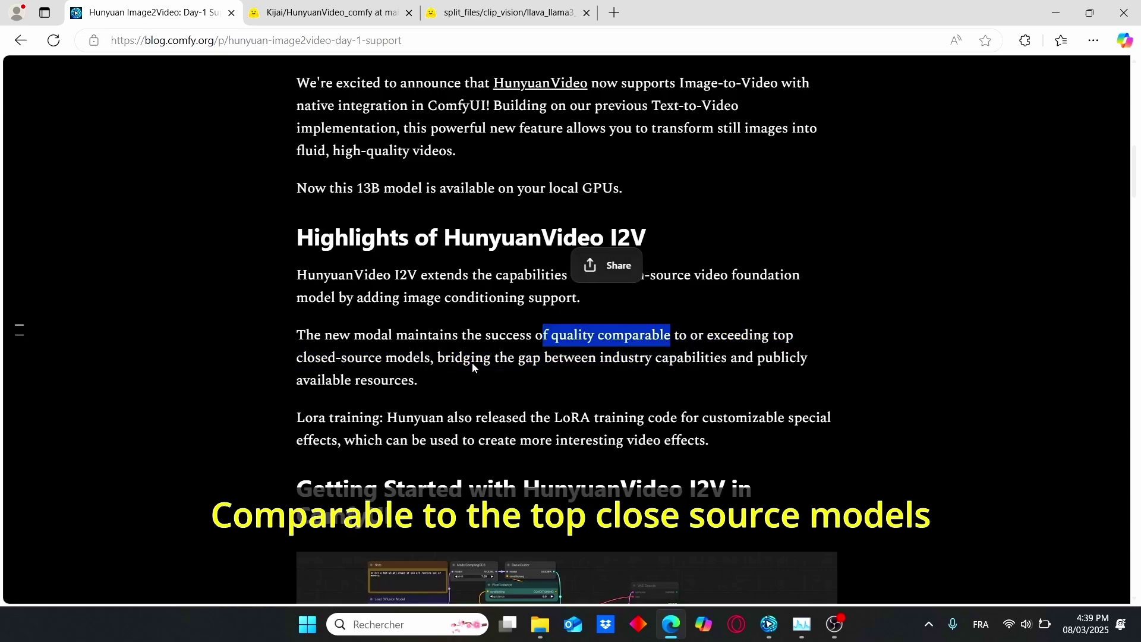
left_click(527, 383)
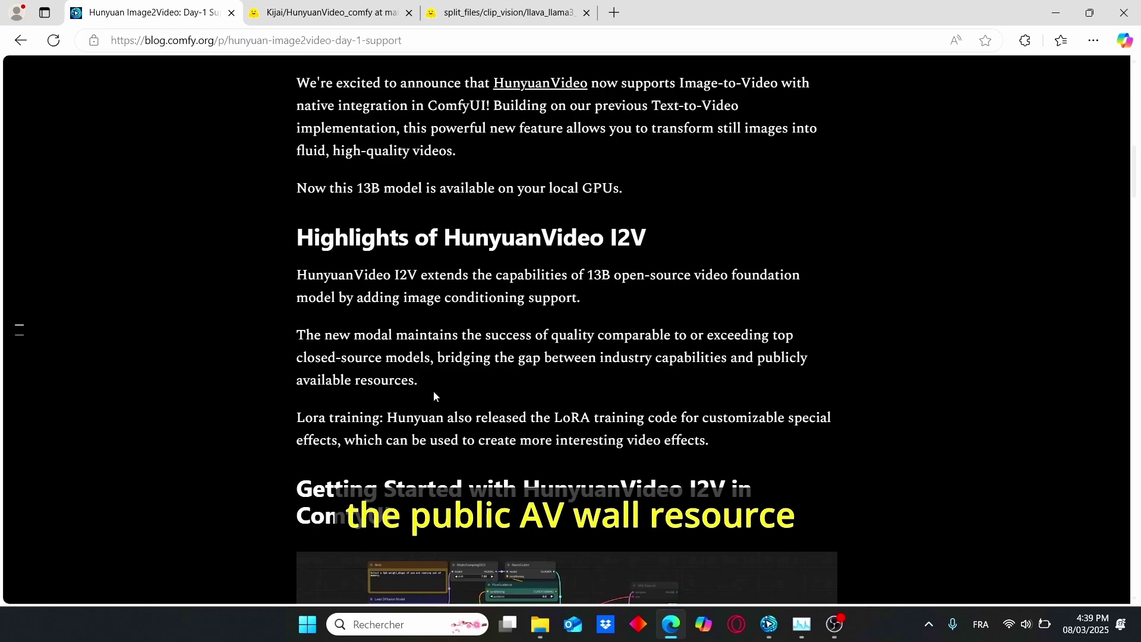
scroll(454, 379, "down", 1)
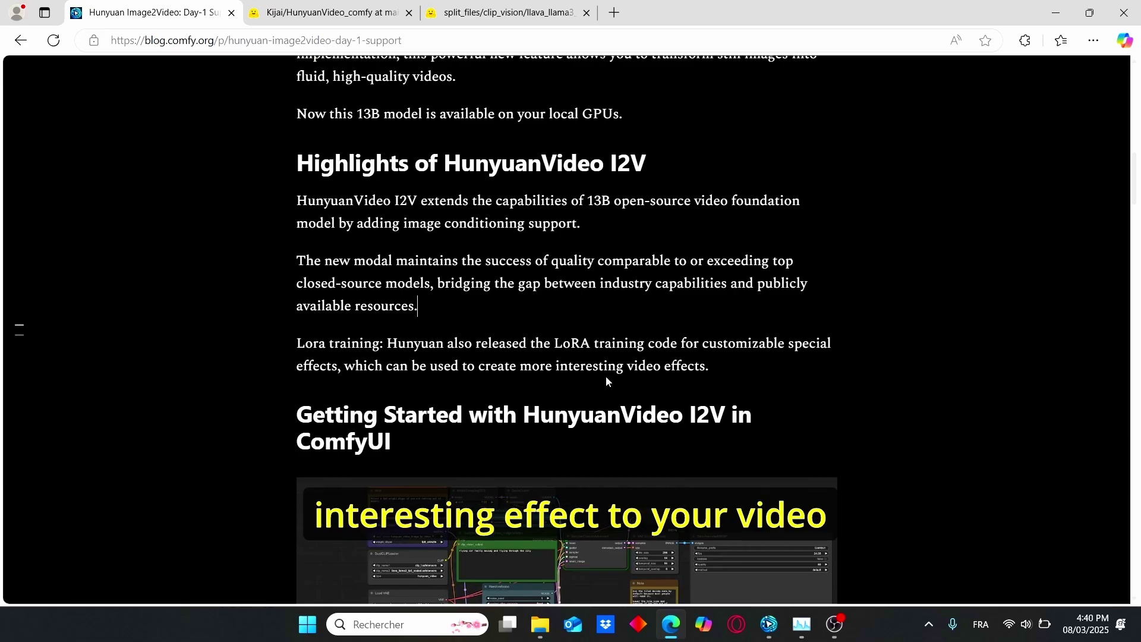
scroll(594, 370, "down", 5)
scroll(538, 361, "up", 1)
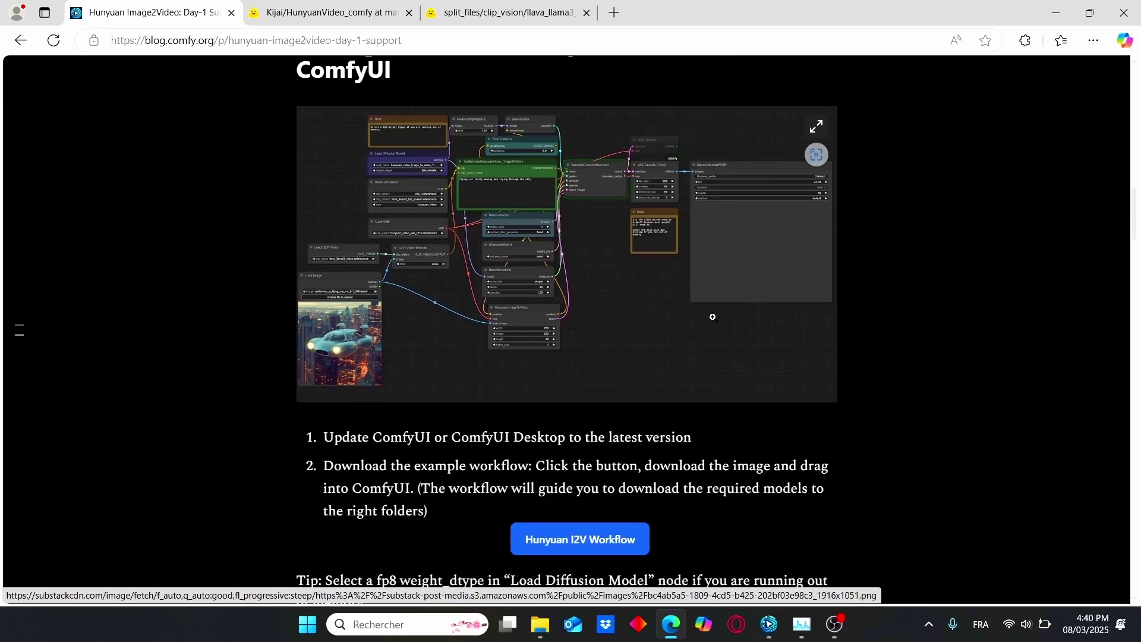
scroll(577, 267, "down", 3)
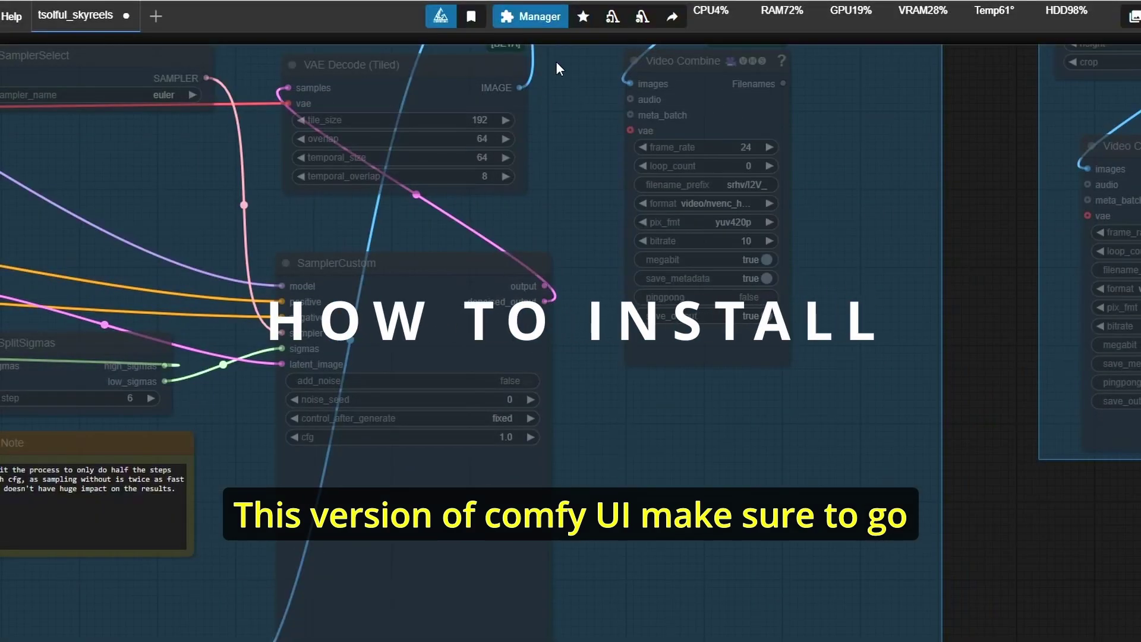
Update ComfyUI to the stable version through the ComfyUI Manager
left_click(531, 16)
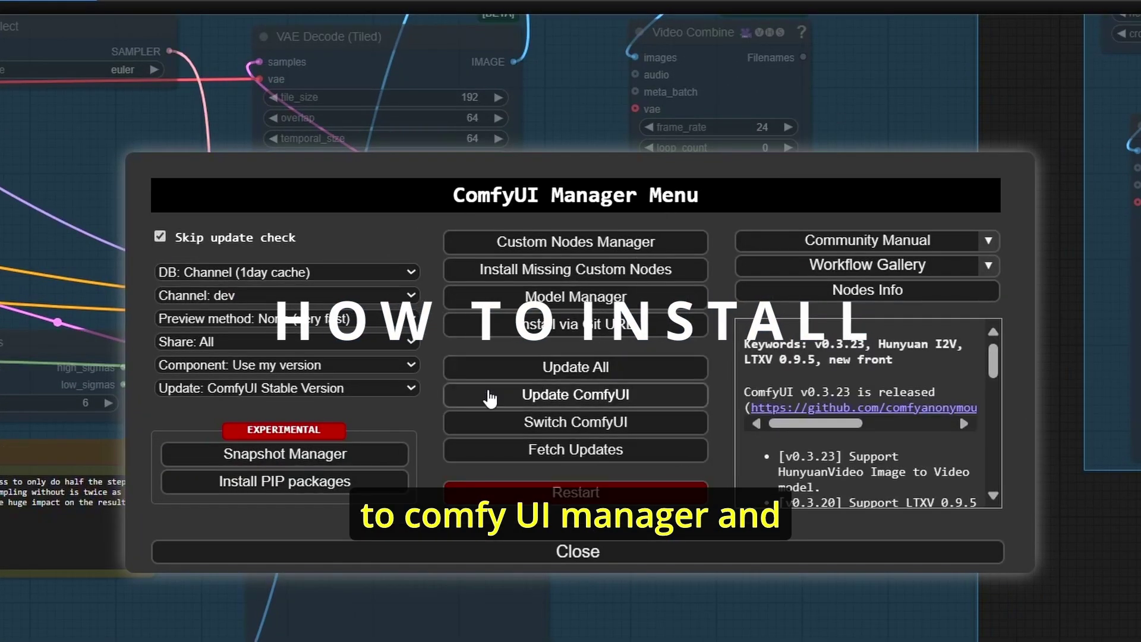
left_click(564, 396)
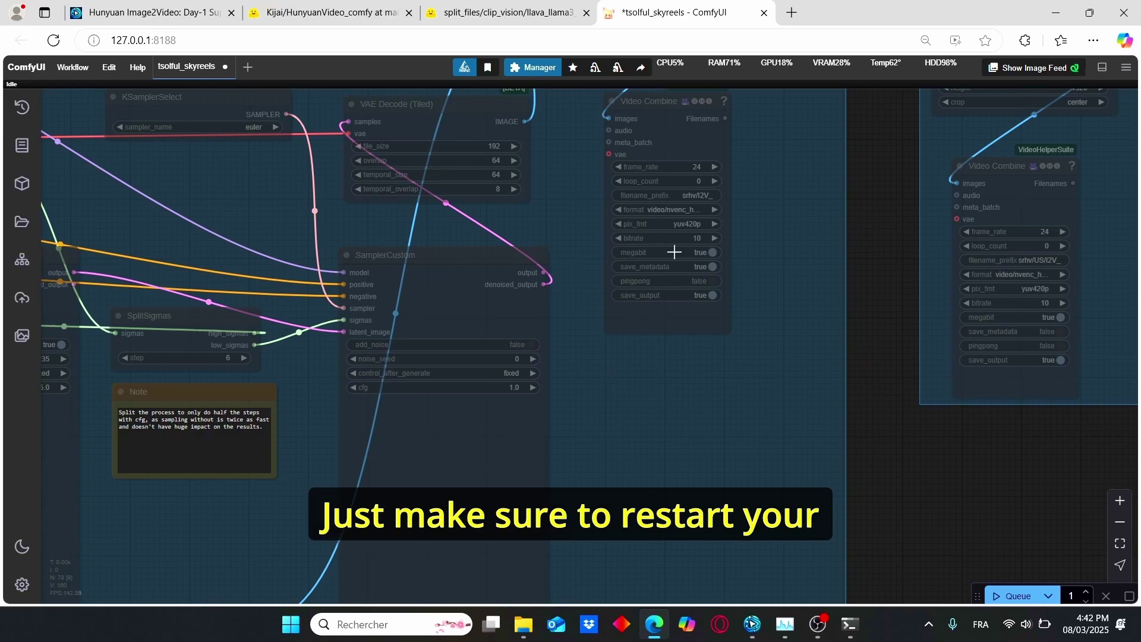
Switch to the ComfyUI desktop app, view the update and restart options in its Manager, and close the dialog
left_click(751, 624)
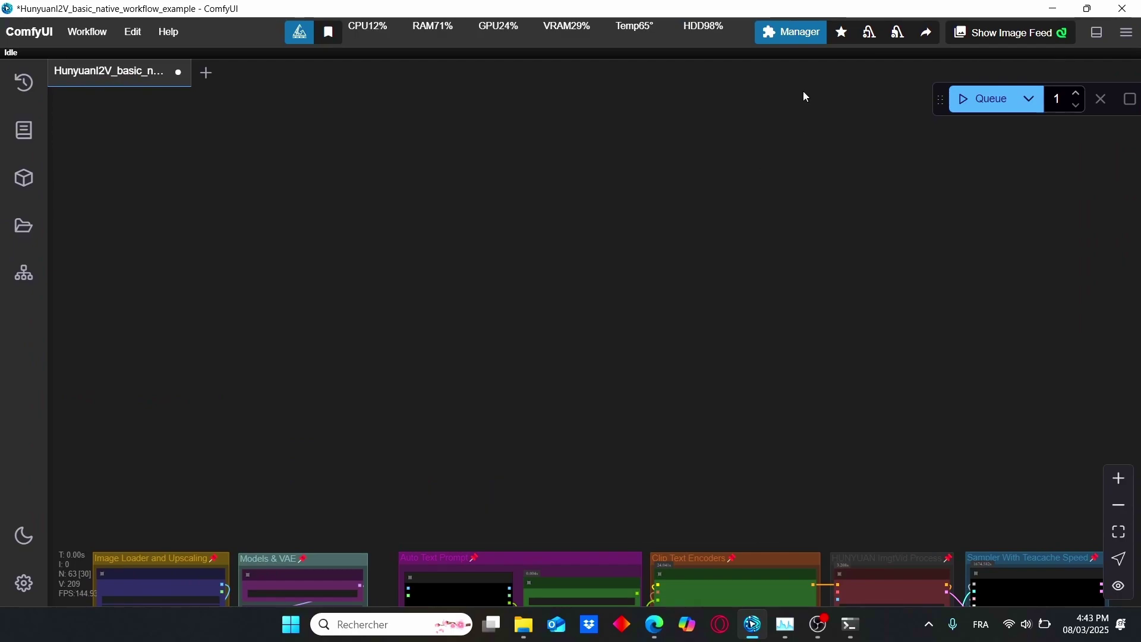
left_click(791, 35)
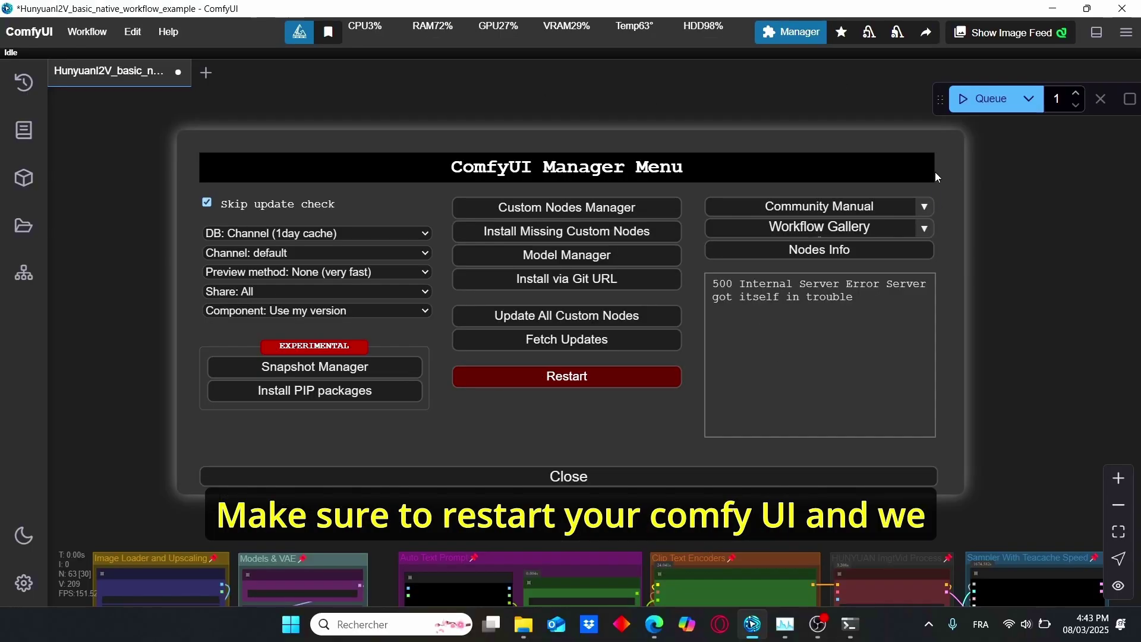
left_click(571, 476)
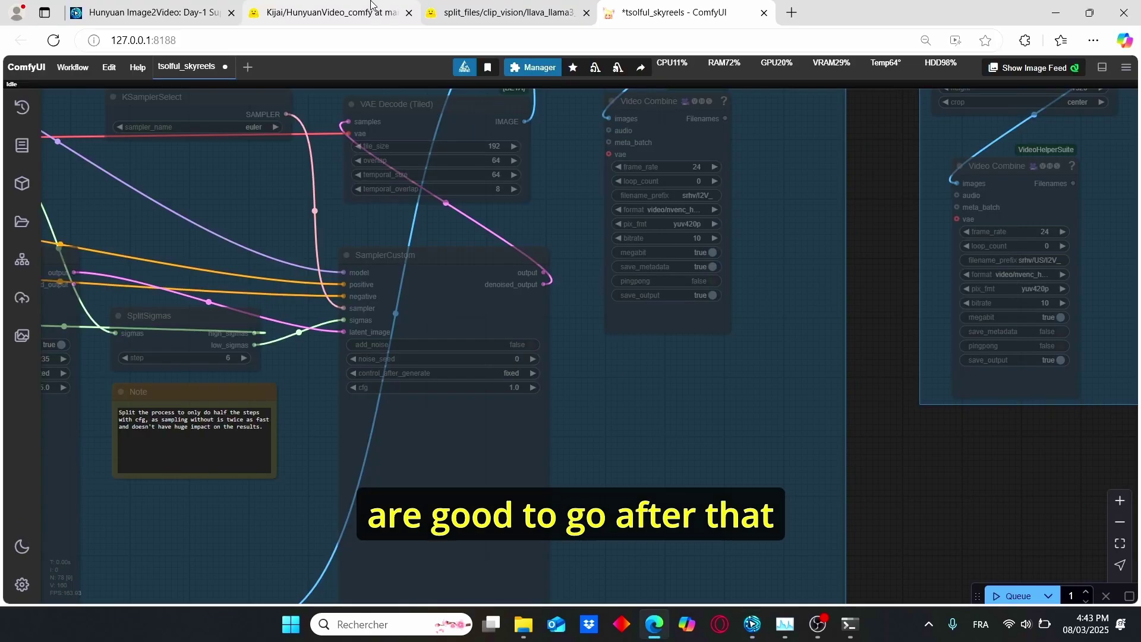
Switch to the browser and view the Hugging Face download page for llava_llama3_vision.safetensors
left_click(372, 5)
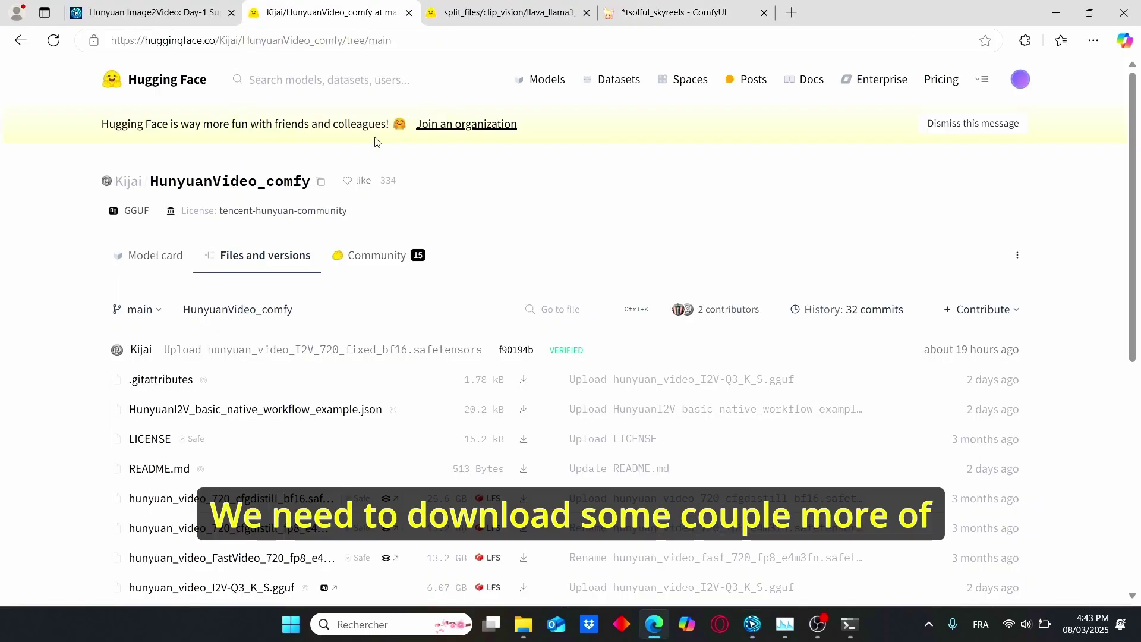
left_click(526, 12)
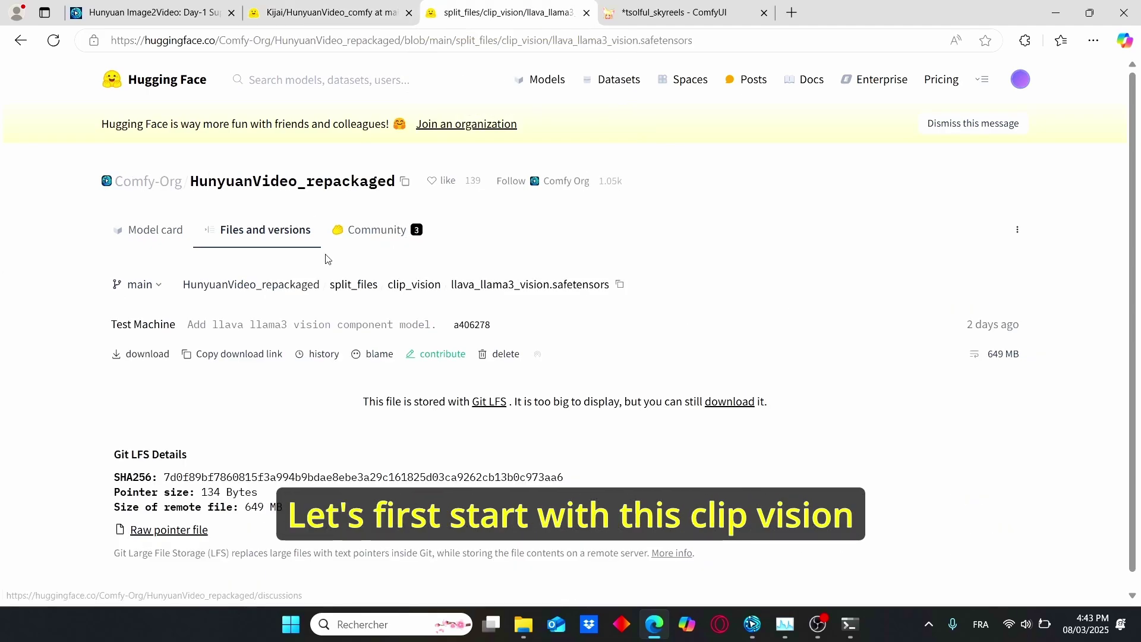
scroll(285, 244, "down", 1)
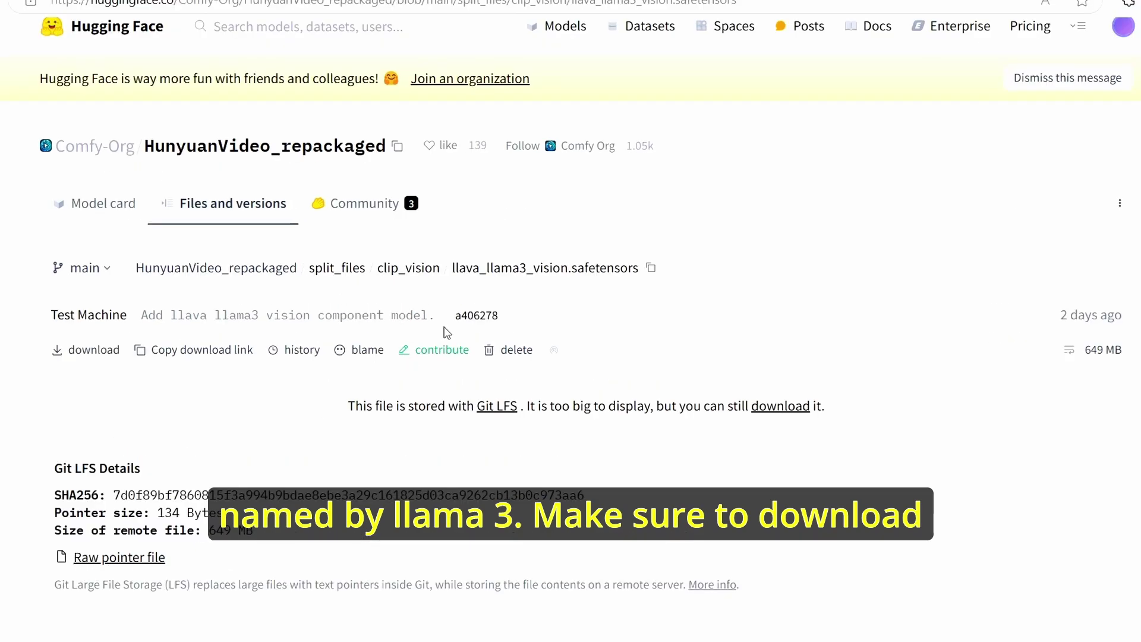
Examine the HunyuanVideo_comfy repository's file list for the I2V GGUF versions, including hunyuan_video_I2V-Q4_K_S.gguf
key("ctrl+Tab")
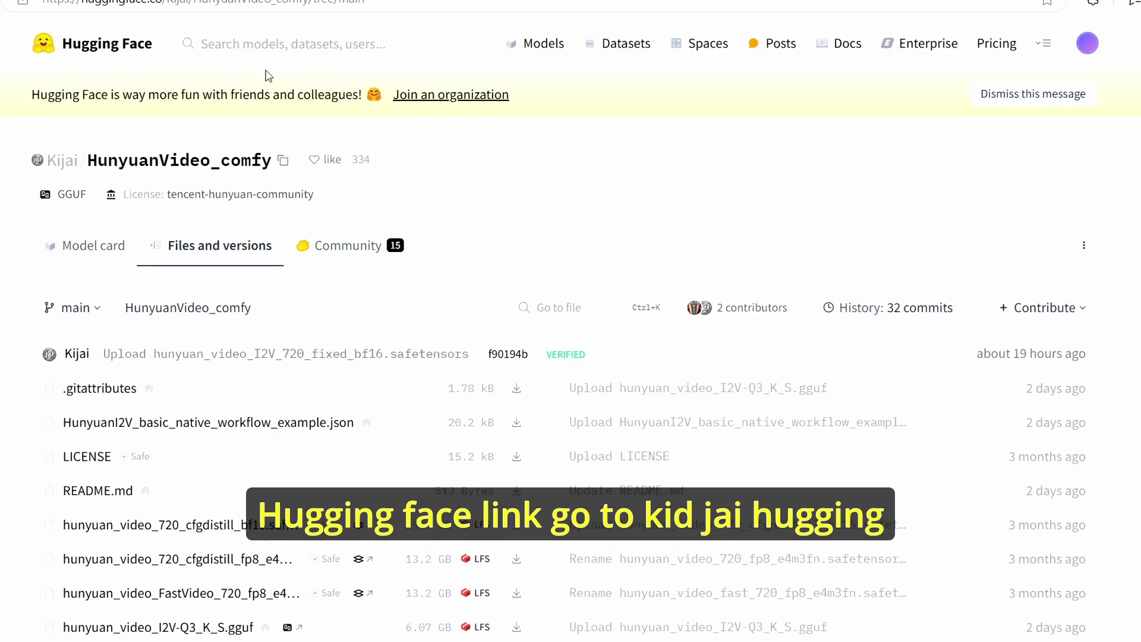
scroll(208, 162, "down", 3)
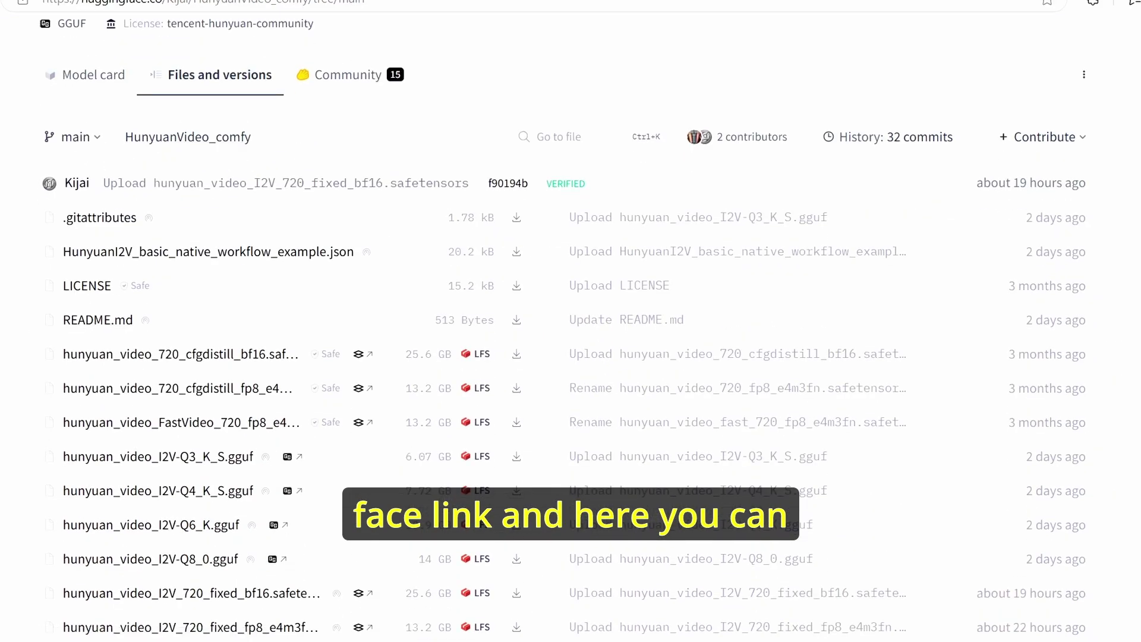
scroll(9, 273, "down", 2)
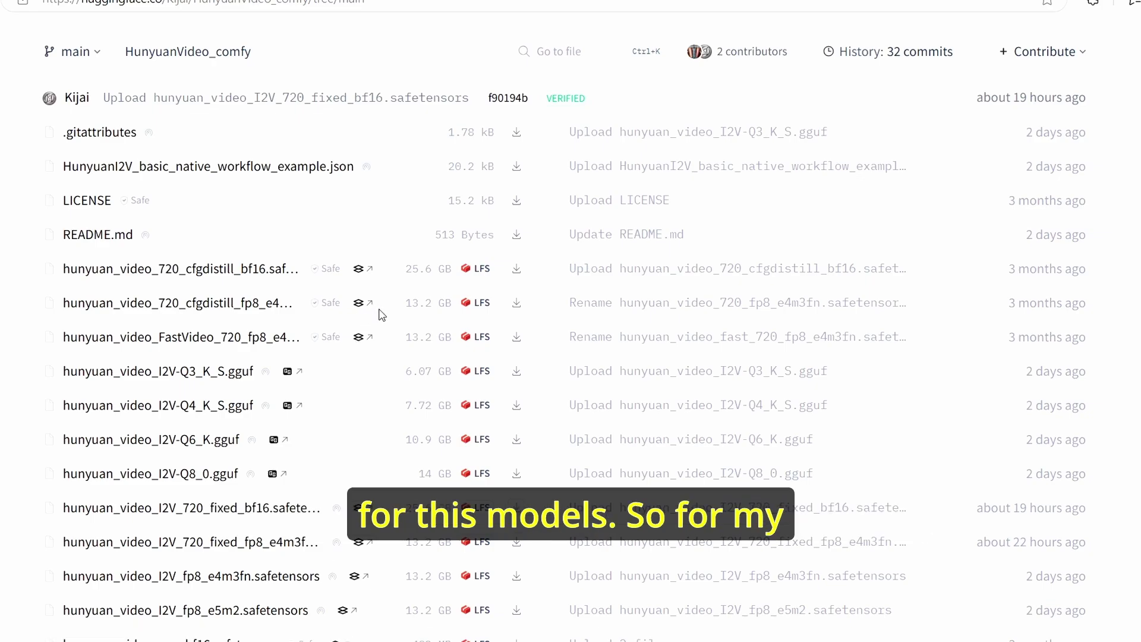
scroll(5, 360, "down", 4)
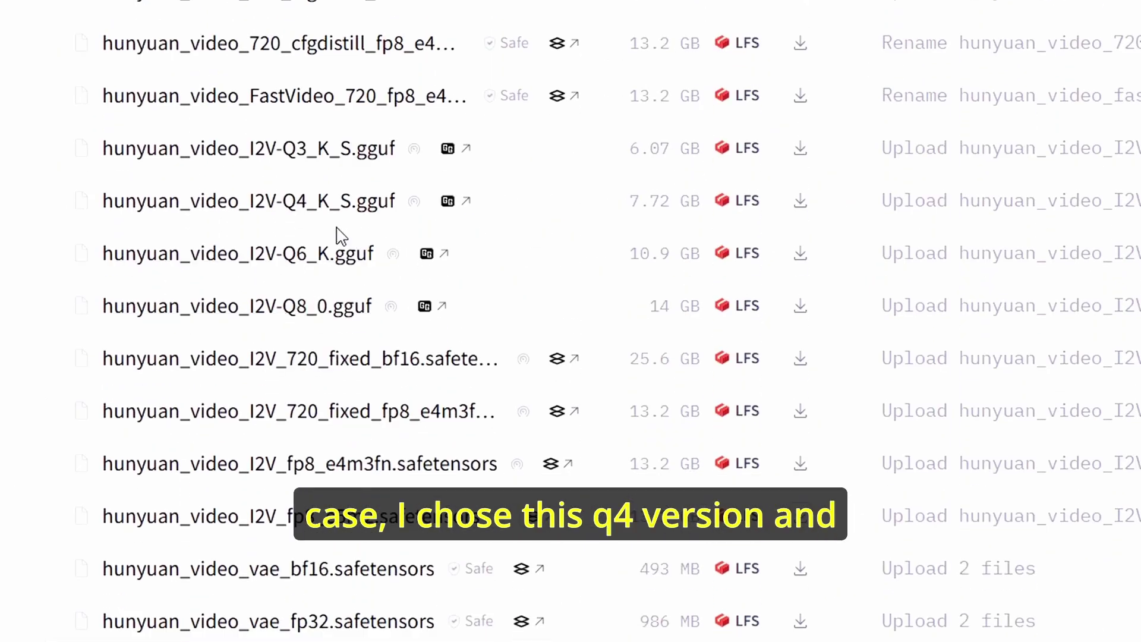
scroll(340, 236, "up", 2)
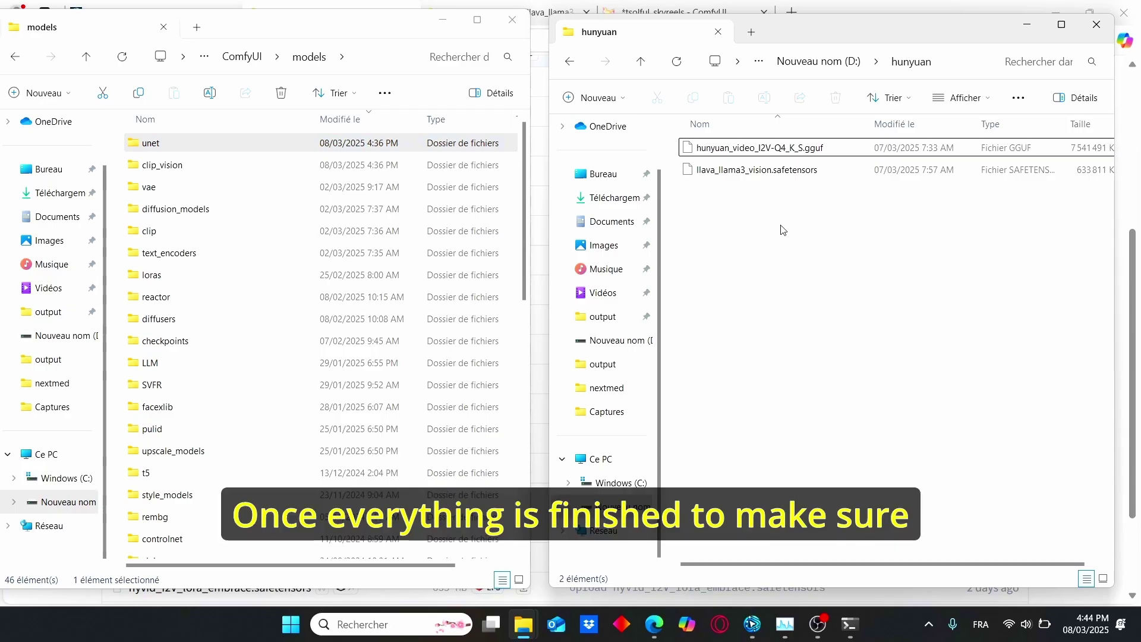
Move hunyuan_video_I2V-Q4_K_S.gguf from the hunyuan folder into ComfyUI's models/unet folder, and return to the models folder
left_click(795, 149)
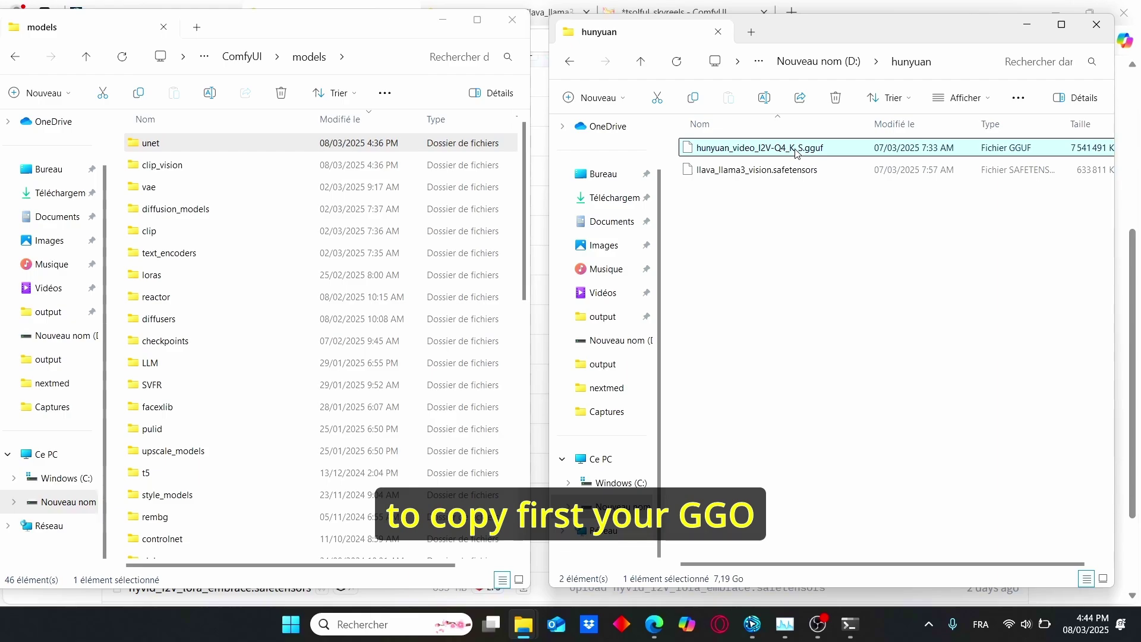
key("ctrl+c")
double_click(191, 149)
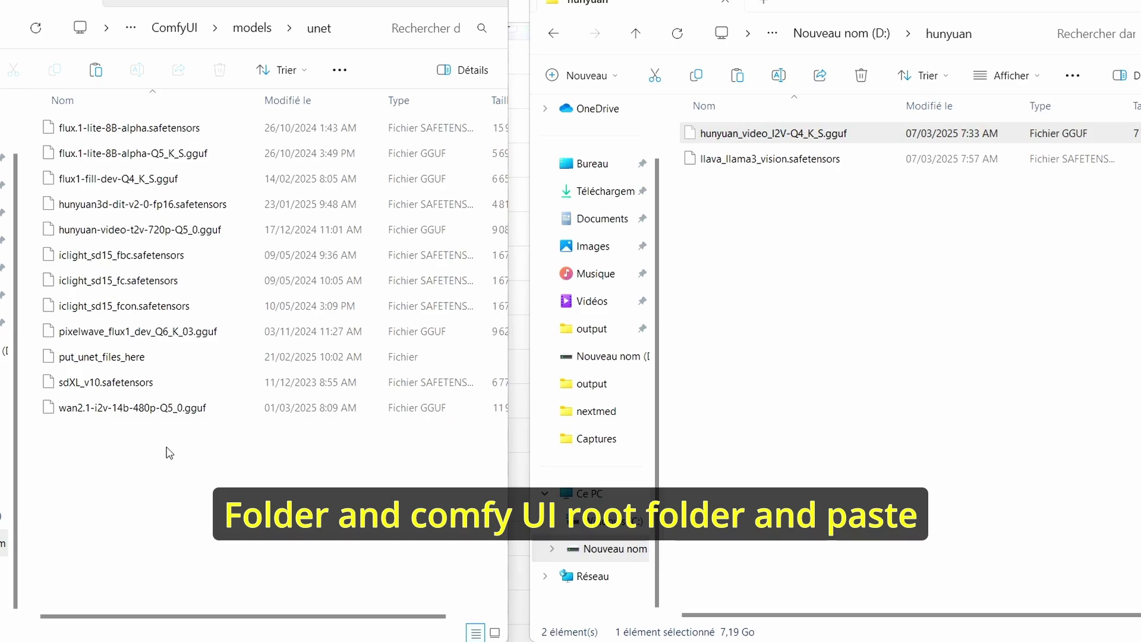
key("ctrl+v")
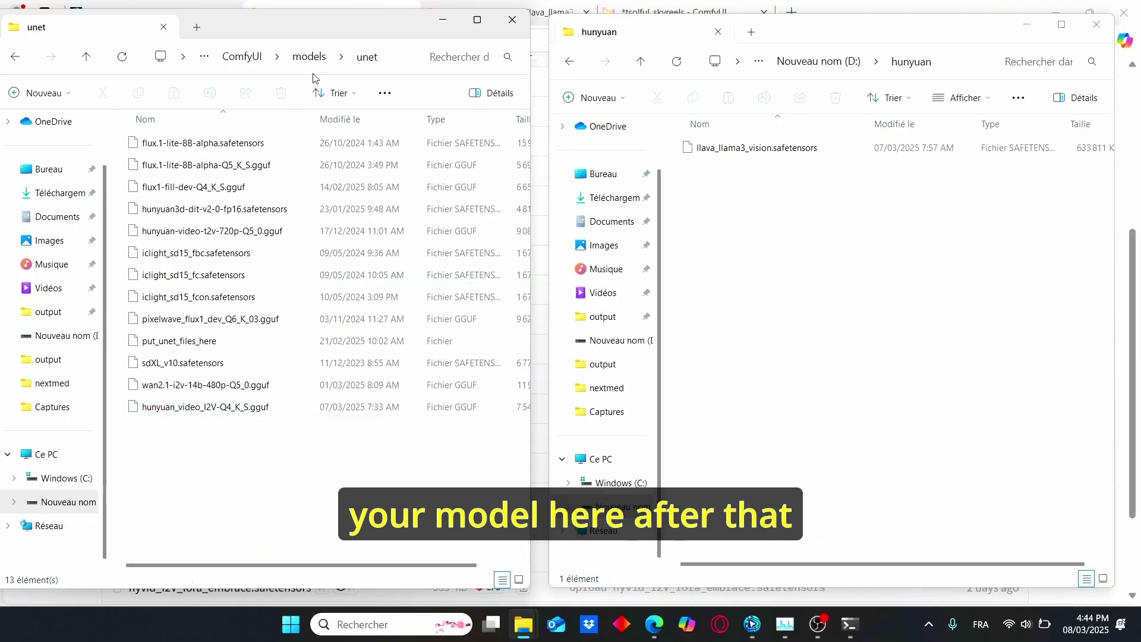
left_click(309, 56)
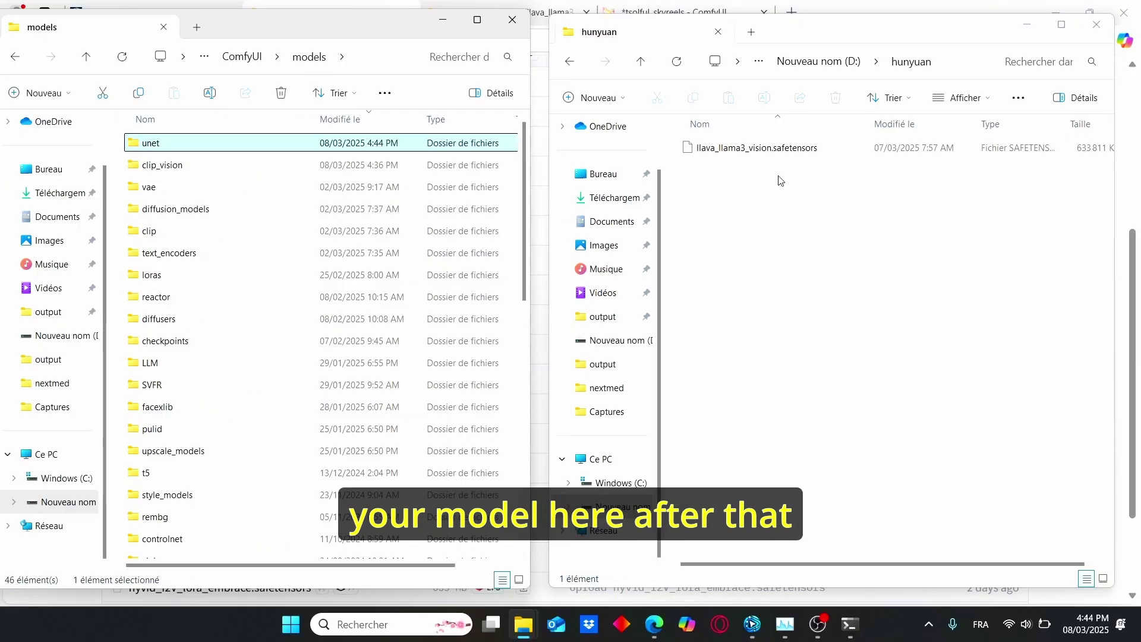
Move llava_llama3_vision.safetensors from the hunyuan folder into ComfyUI's models/clip_vision folder
left_click(786, 148)
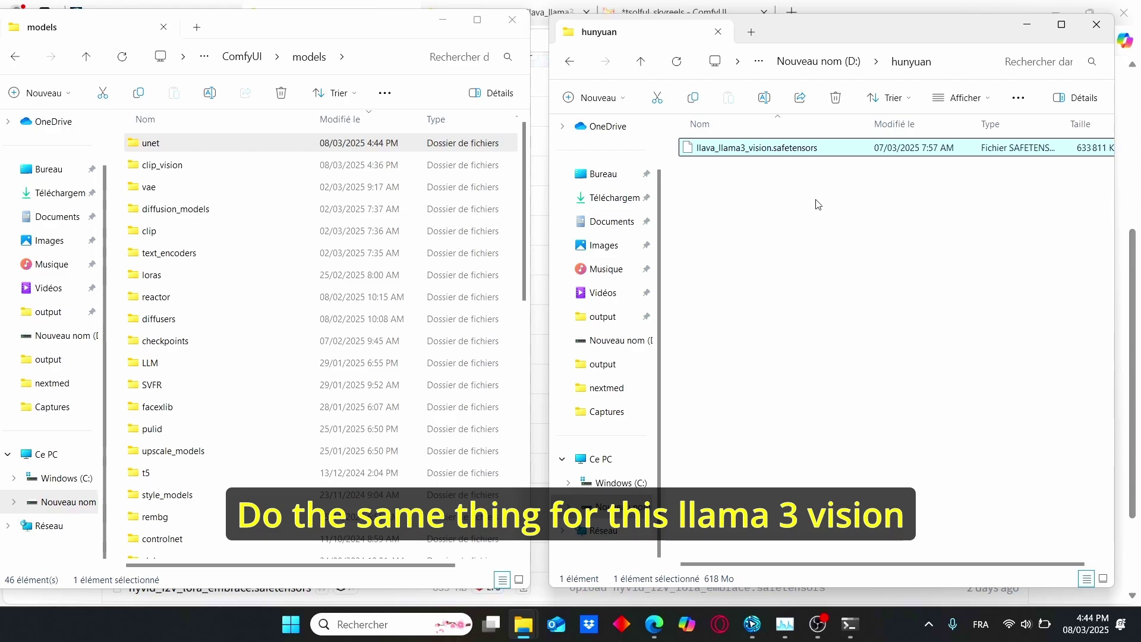
key("ctrl+x")
left_click(211, 230)
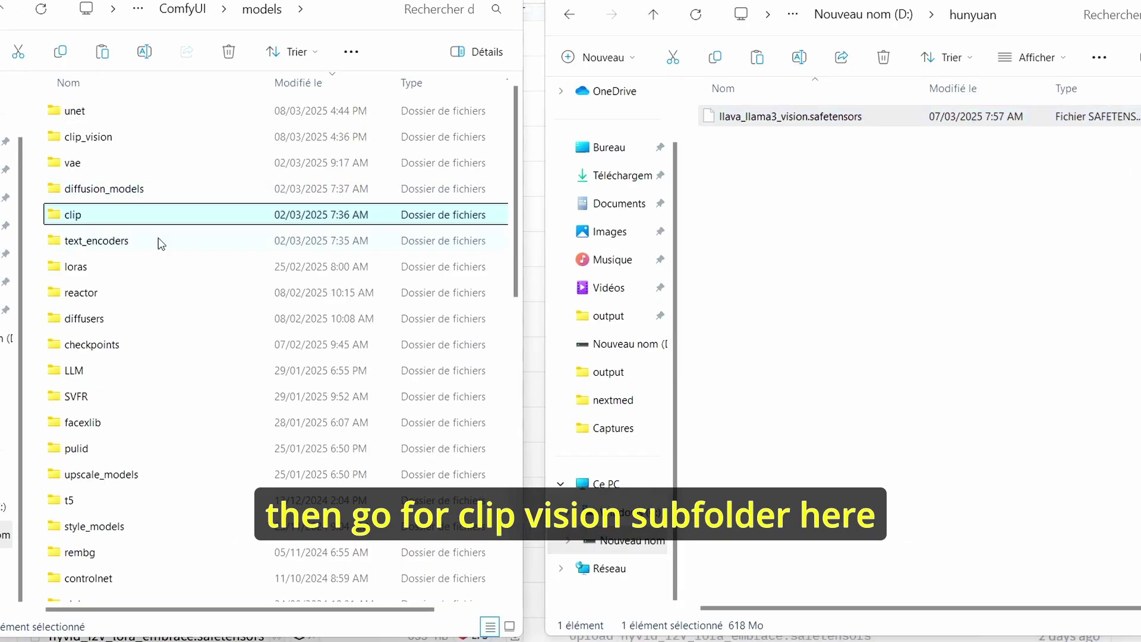
key("c")
key("c")
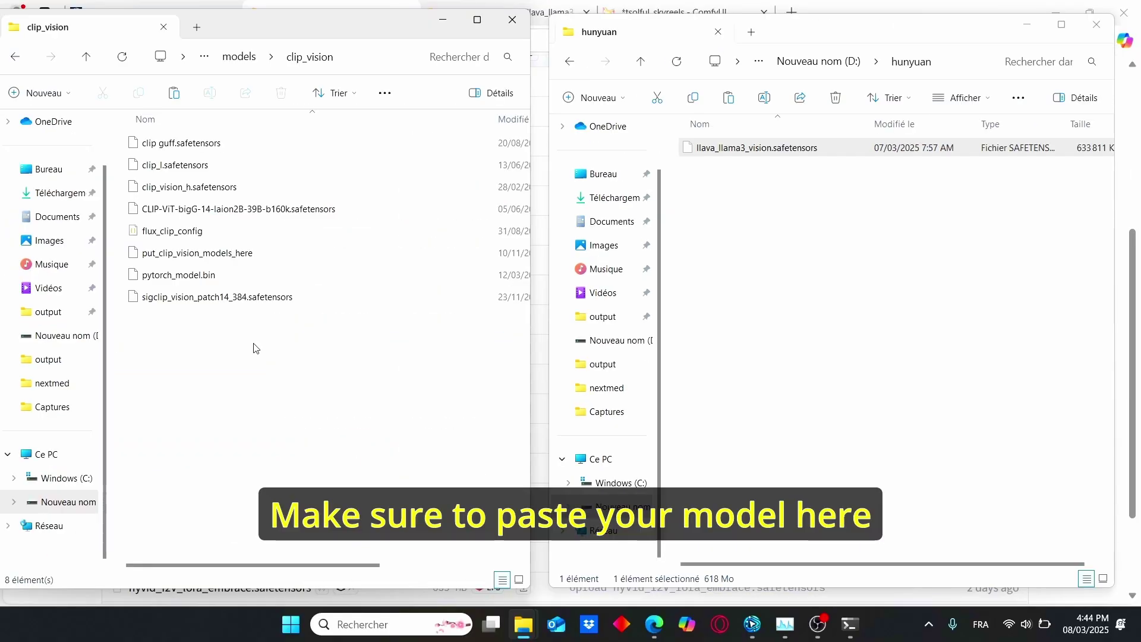
key("ctrl+v")
left_click(265, 382)
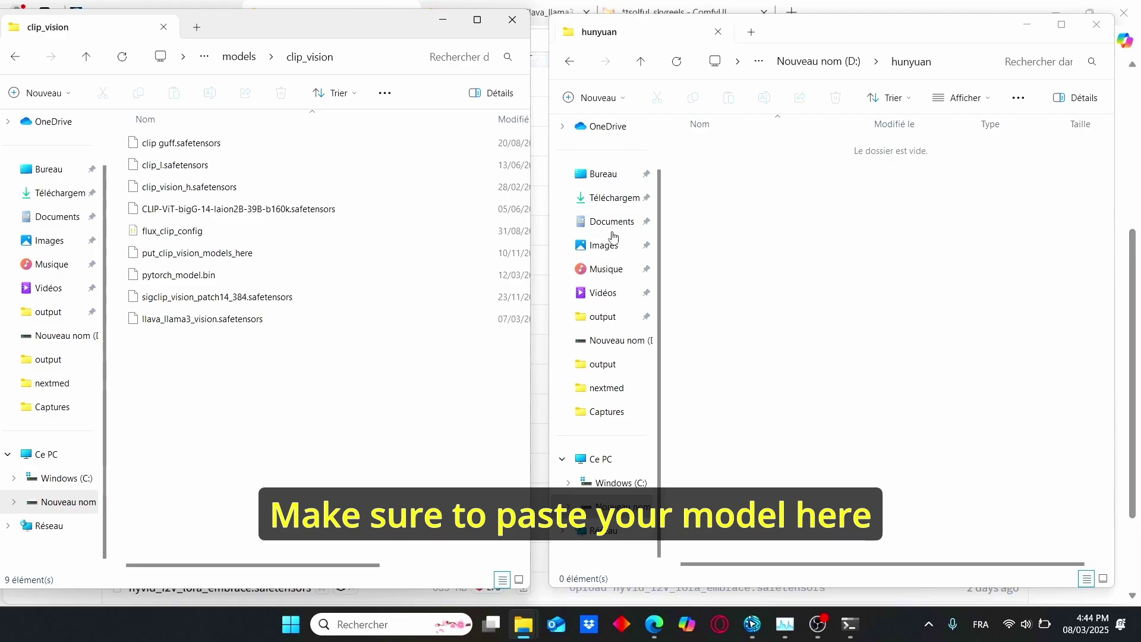
Close the hunyuan folder window and switch to the ComfyUI desktop app with the HunyuanI2V basic native workflow
left_click(1095, 24)
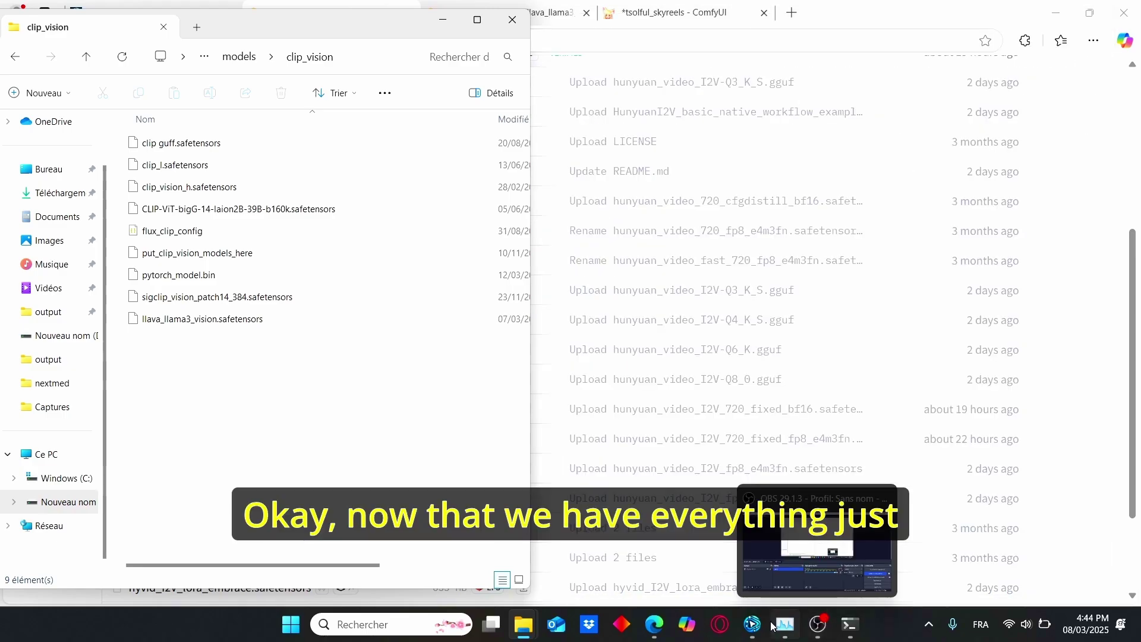
left_click(751, 626)
left_click(751, 627)
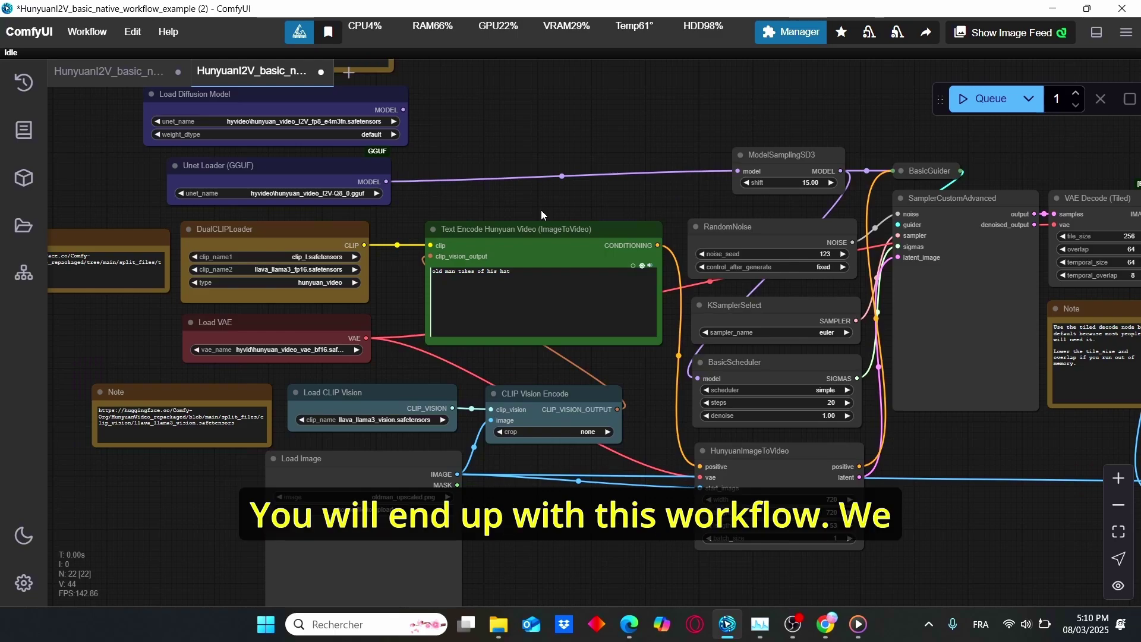
Examine the HunyuanImageToVideo node in the workflow, including its vae and start_image inputs and its size settings
scroll(540, 209, "down", 2)
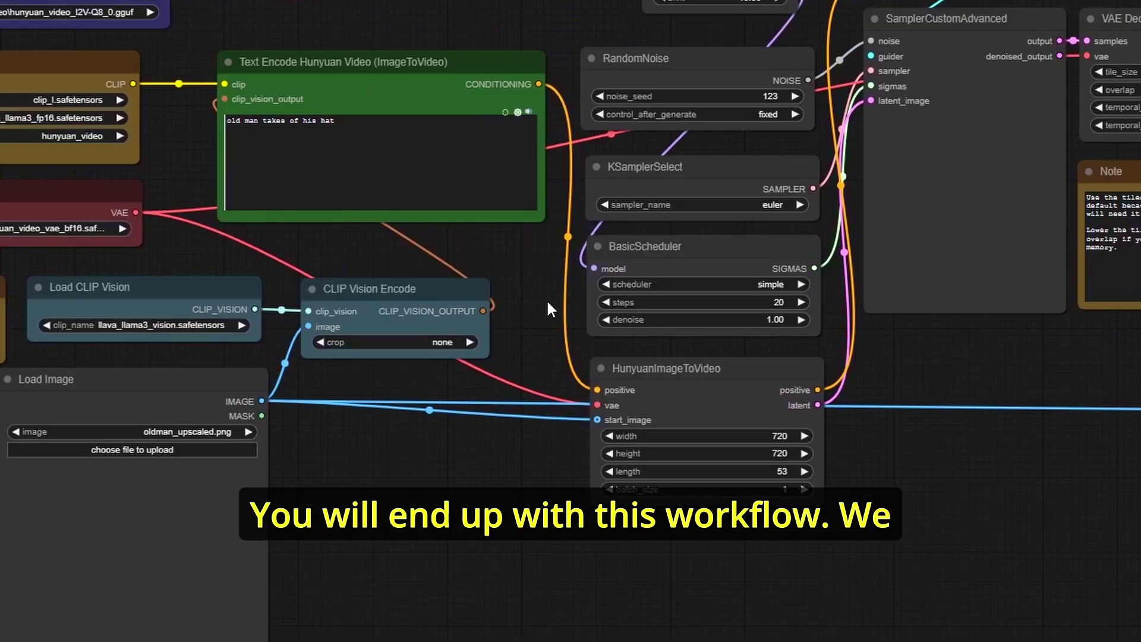
scroll(547, 301, "up", 3)
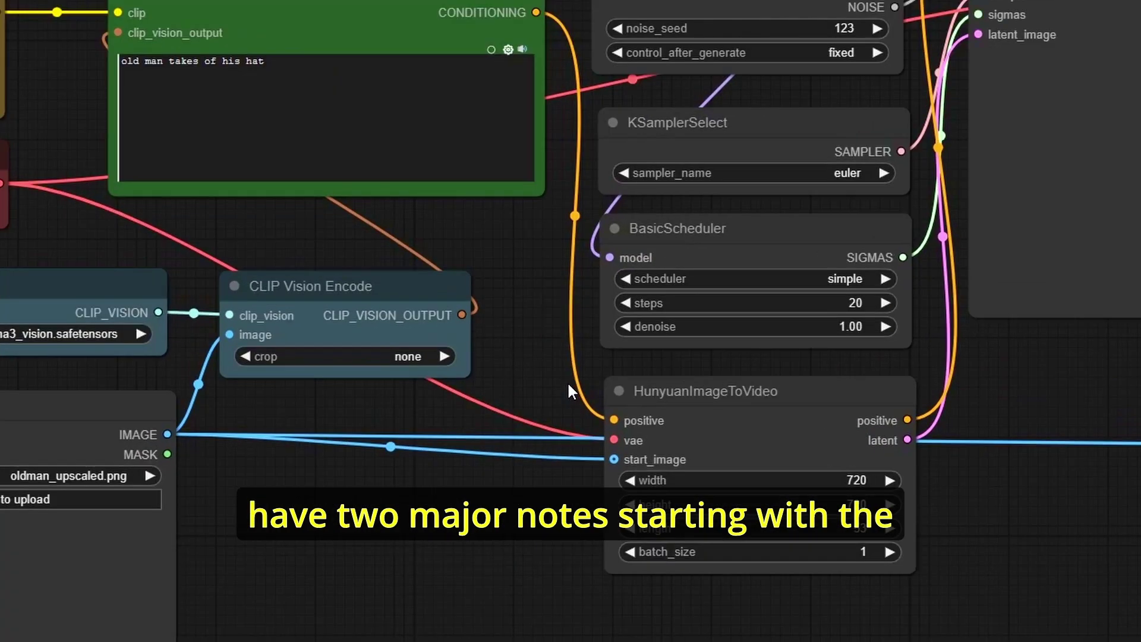
left_click_drag(559, 377, 420, 283)
scroll(492, 302, "up", 4)
left_click(767, 358)
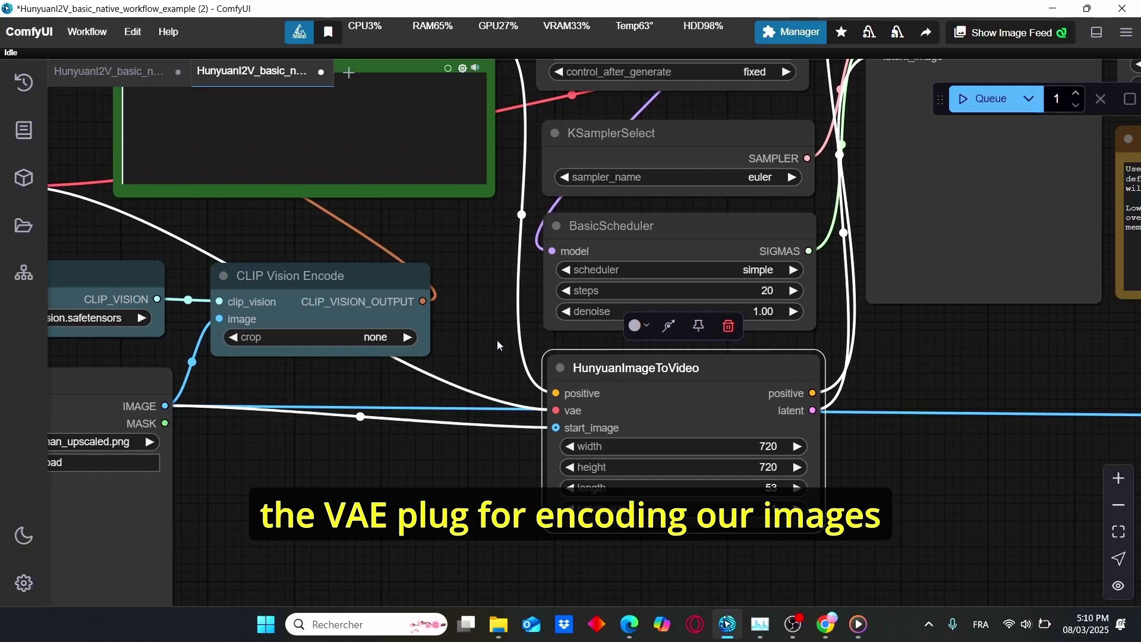
left_click_drag(498, 344, 661, 325)
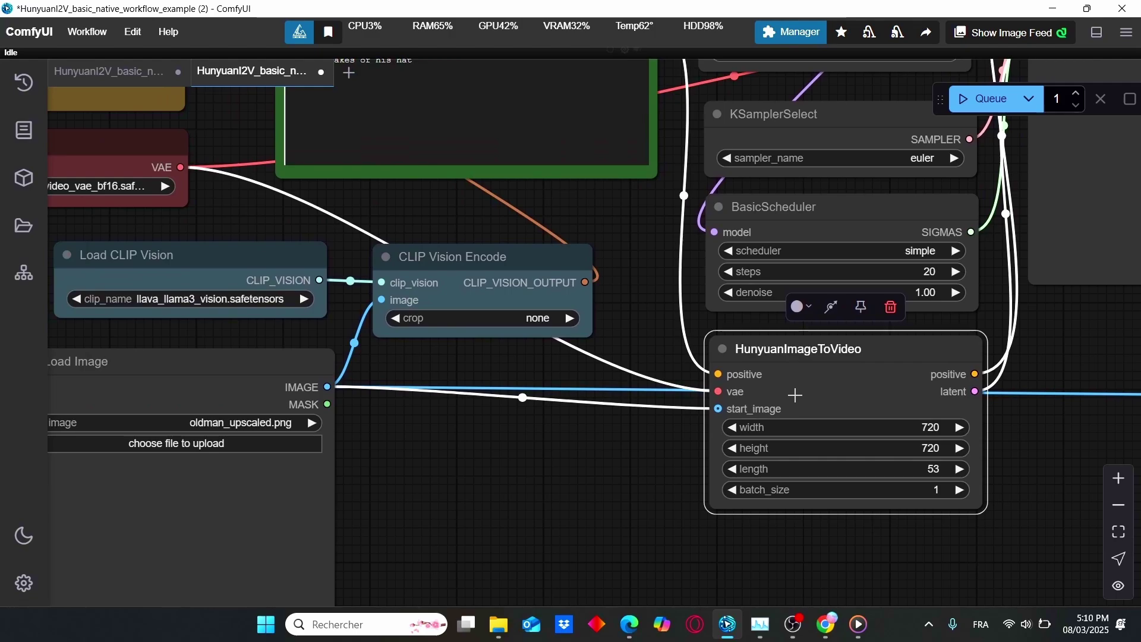
left_click(633, 485)
left_click_drag(869, 390, 867, 386)
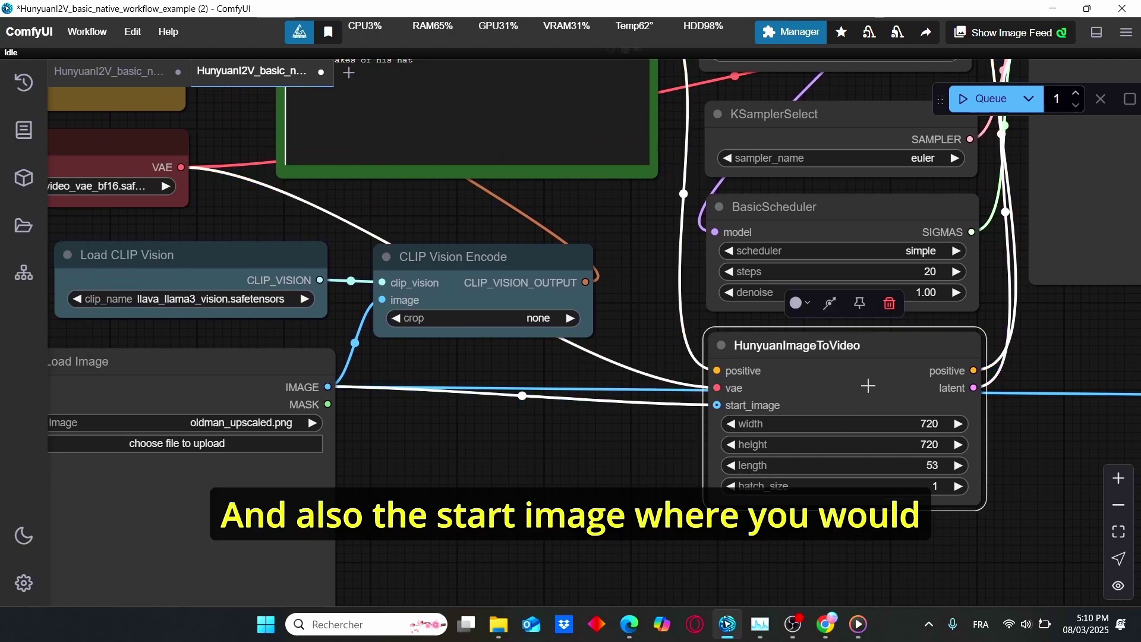
Move the Load Image node lower in the workflow and select the HunyuanImageToVideo node to inspect its connections
left_click_drag(259, 375, 233, 460)
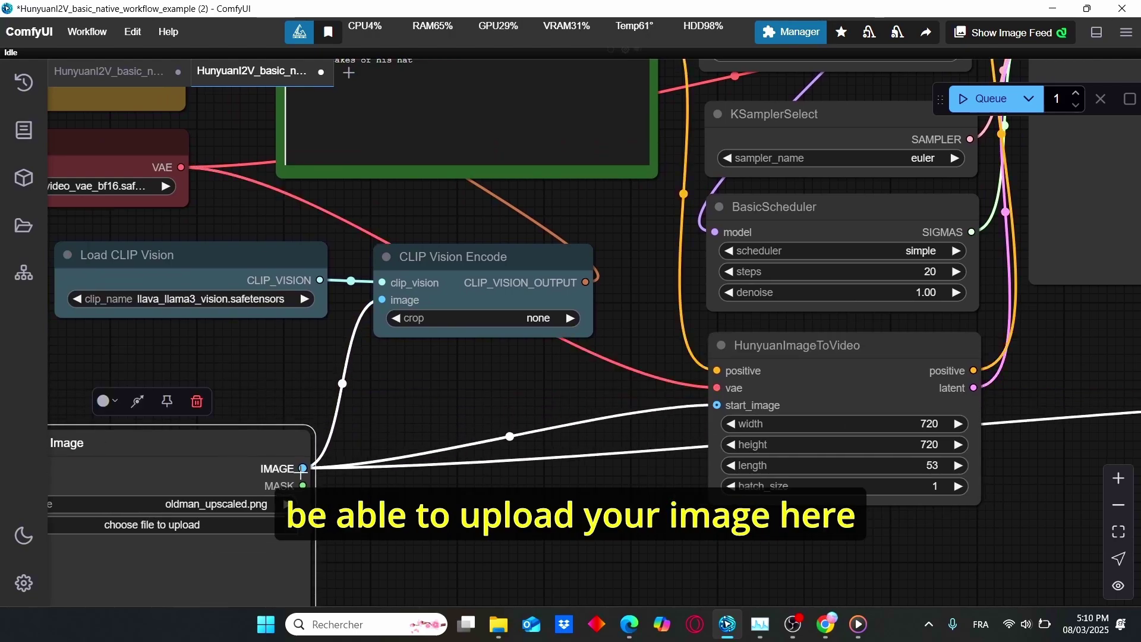
left_click(793, 387)
scroll(955, 362, "down", 1)
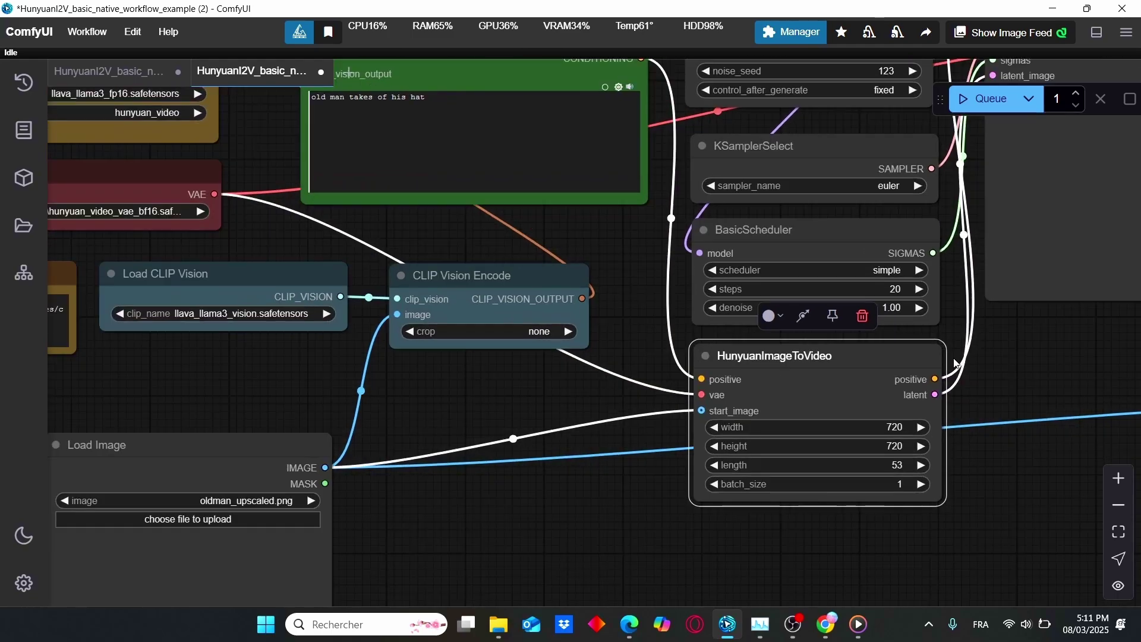
Shift the BasicGuider node closer to ModelSamplingSD3 and select the SamplerCustomAdvanced node to inspect its connections
left_click_drag(1054, 351, 901, 459)
scroll(901, 459, "up", 1)
scroll(895, 431, "down", 2)
left_click_drag(933, 318, 927, 356)
scroll(872, 134, "up", 2)
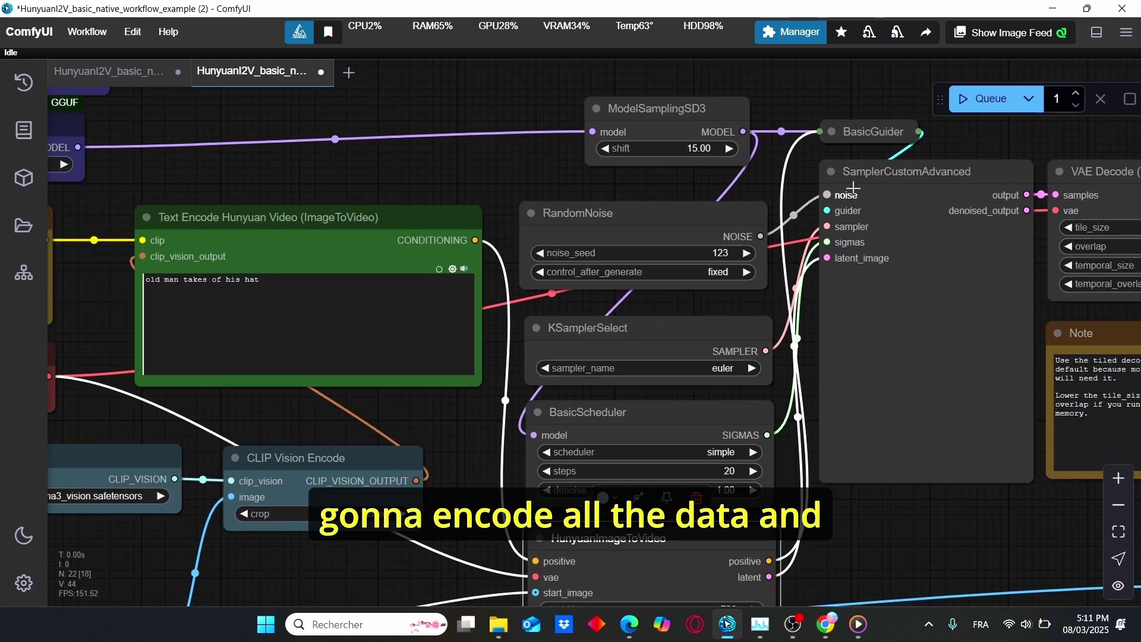
left_click_drag(872, 134, 830, 146)
left_click(923, 190)
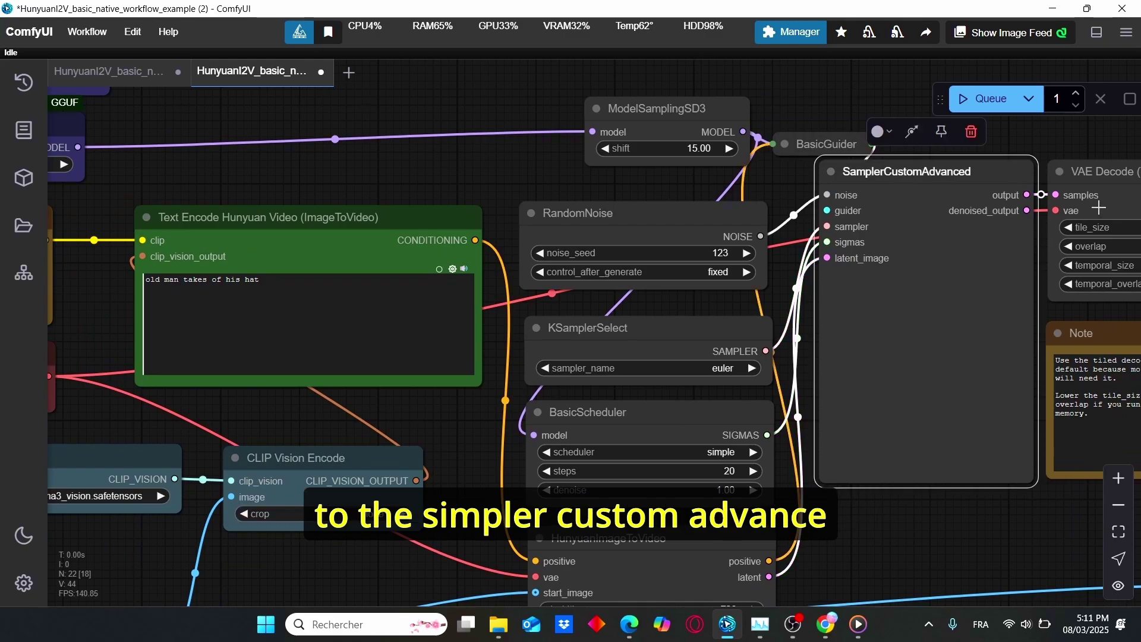
Examine how Load CLIP Vision feeds CLIP Vision Encode and the Text Encode Hunyuan Video (ImageToVideo) node
left_click_drag(892, 508, 1036, 392)
left_click_drag(433, 450, 595, 416)
left_click_drag(373, 316, 374, 326)
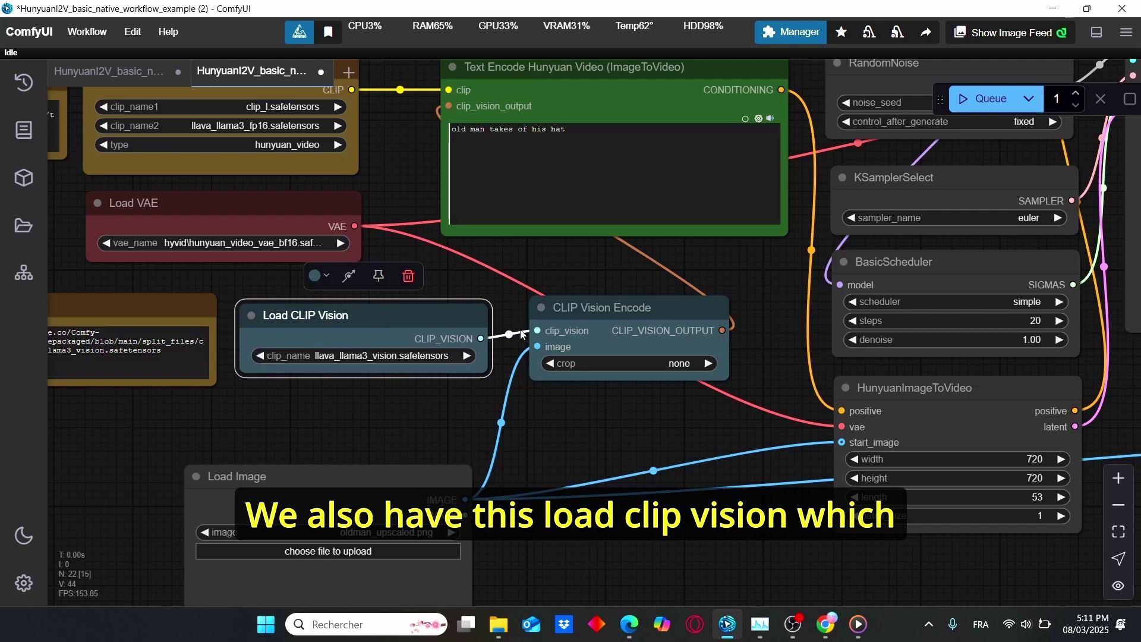
left_click(590, 338)
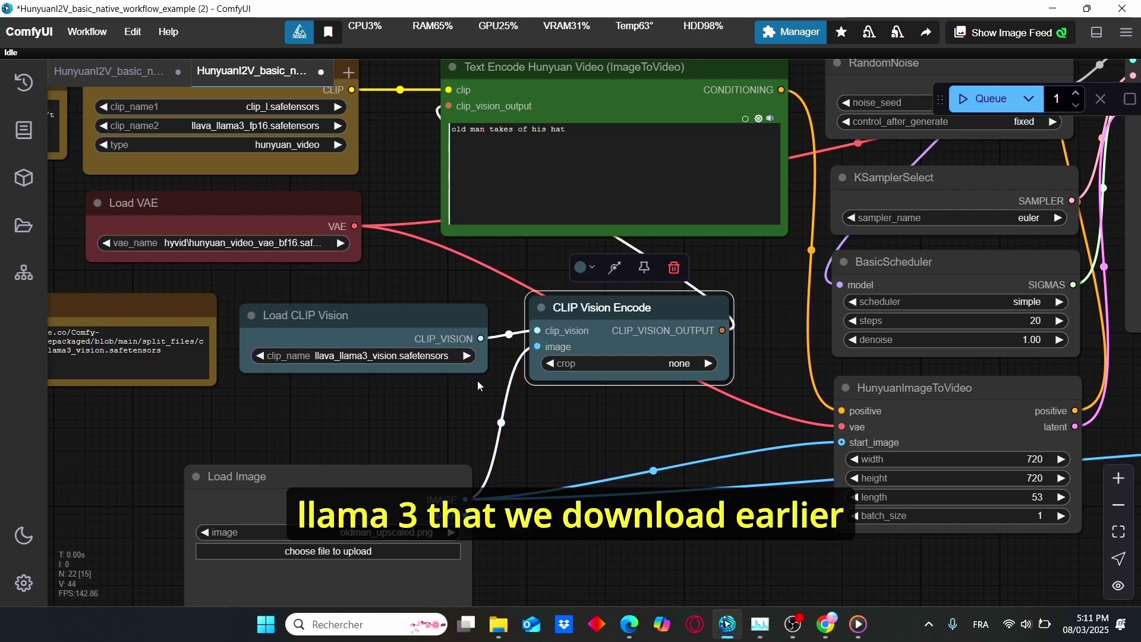
scroll(526, 380, "up", 1)
scroll(548, 259, "up", 3)
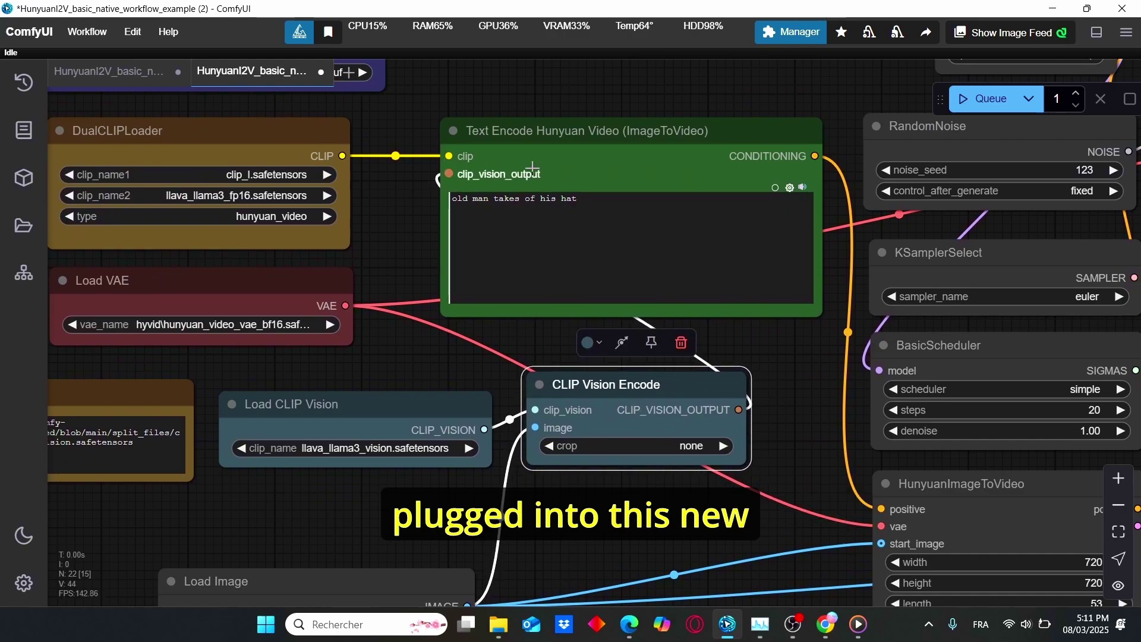
left_click(580, 168)
scroll(577, 163, "up", 2)
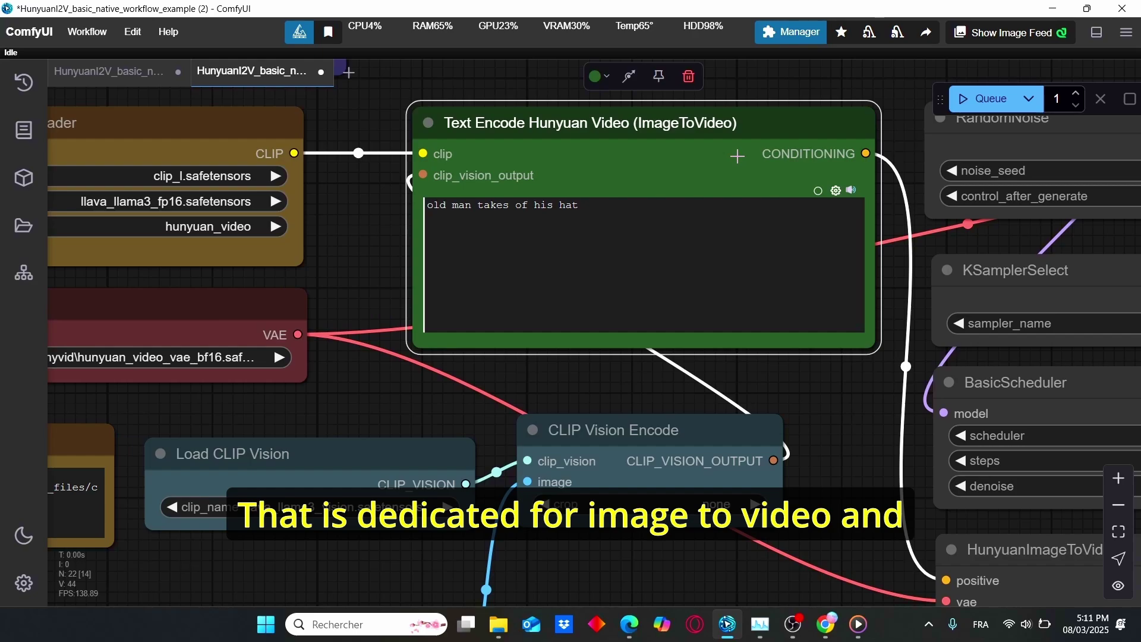
Move the CLIP Vision Encode node over Load CLIP Vision and select HunyuanImageToVideo to follow its incoming links
scroll(737, 157, "down", 2)
left_click_drag(742, 395, 633, 378)
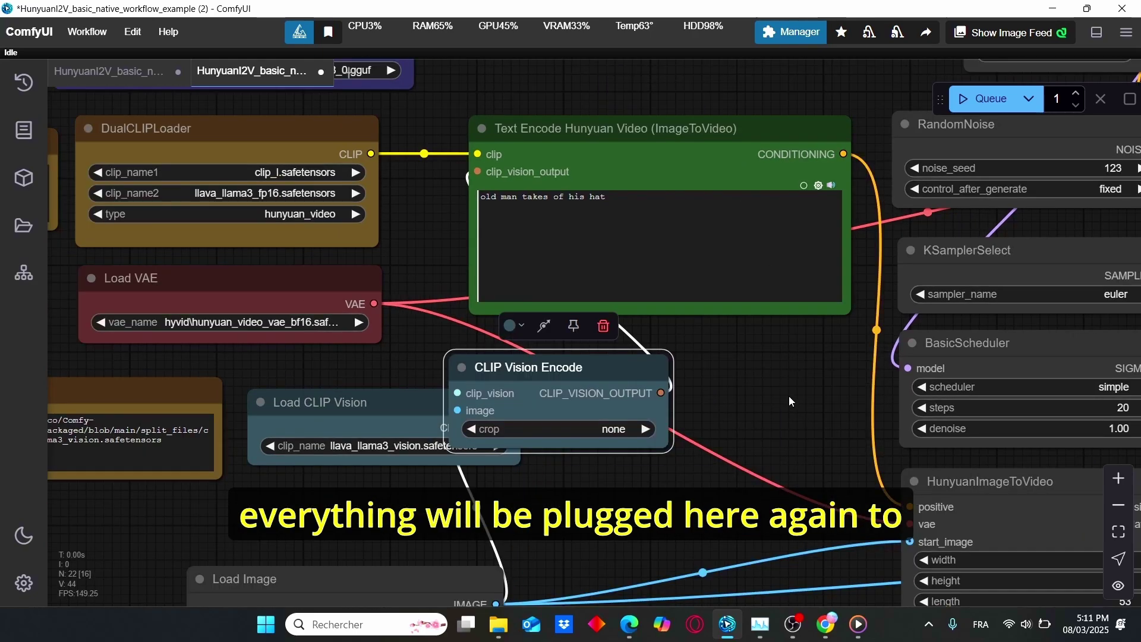
left_click_drag(789, 396, 666, 369)
left_click(902, 459)
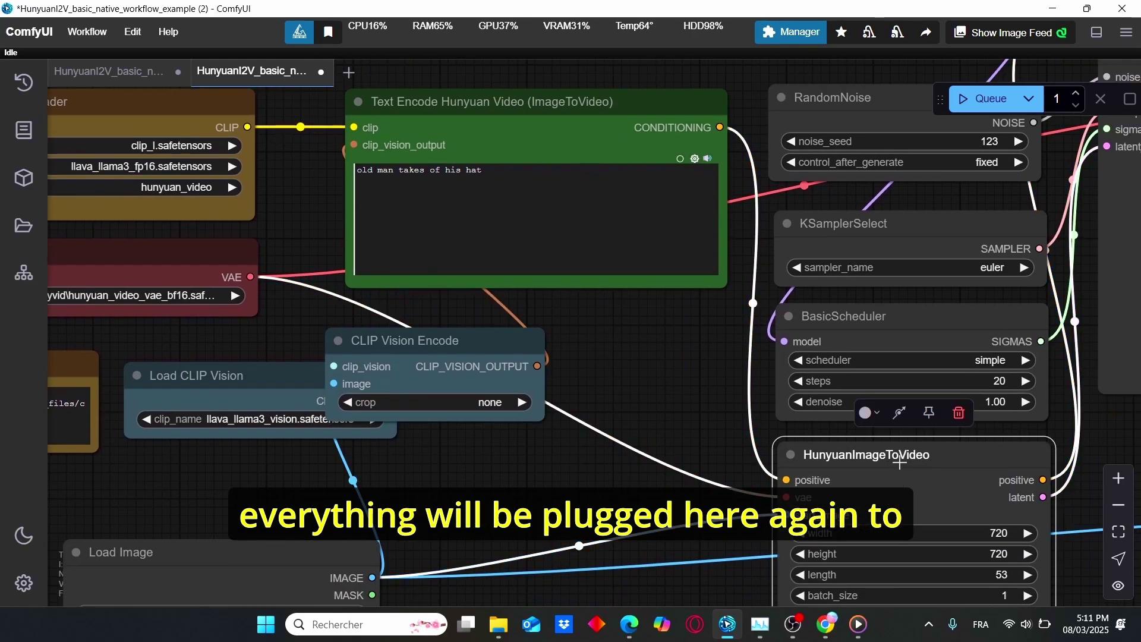
left_click_drag(1059, 326, 872, 386)
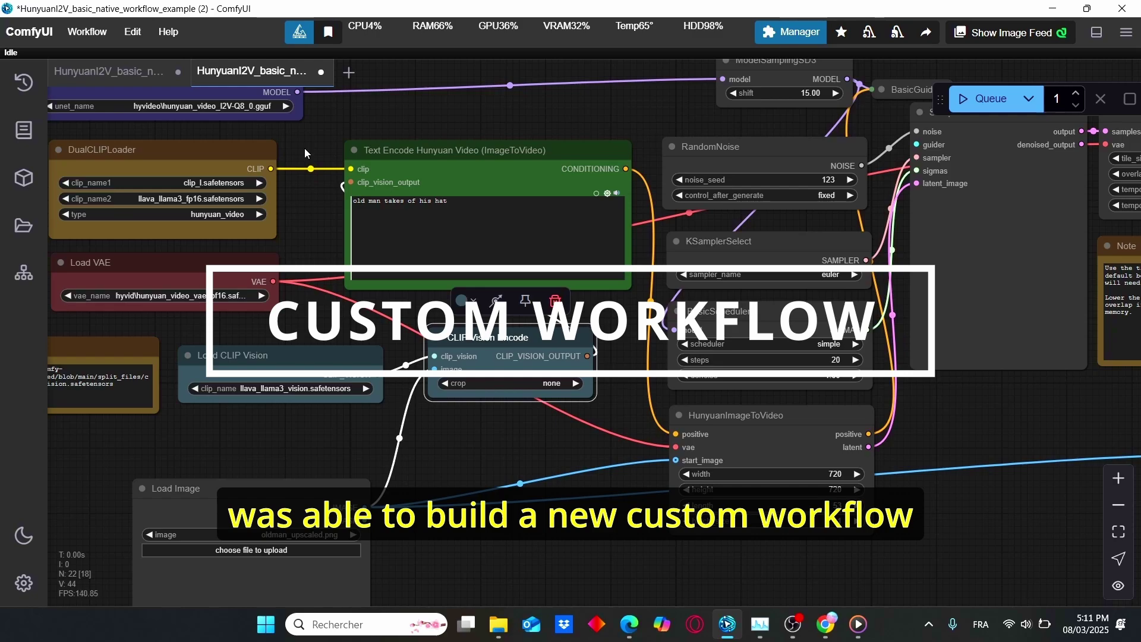
Switch to the custom HunyuanI2V workflow and bring its color-coded node groups into view
left_click(108, 71)
scroll(629, 413, "down", 5)
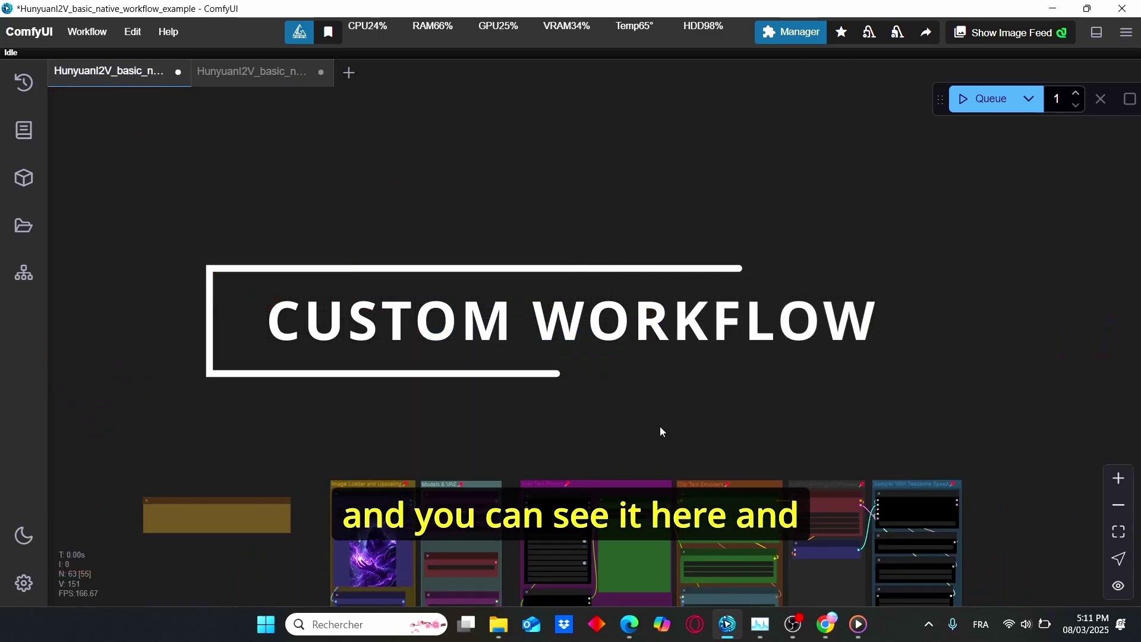
left_click_drag(665, 429, 652, 156)
scroll(671, 270, "up", 3)
scroll(650, 197, "up", 3)
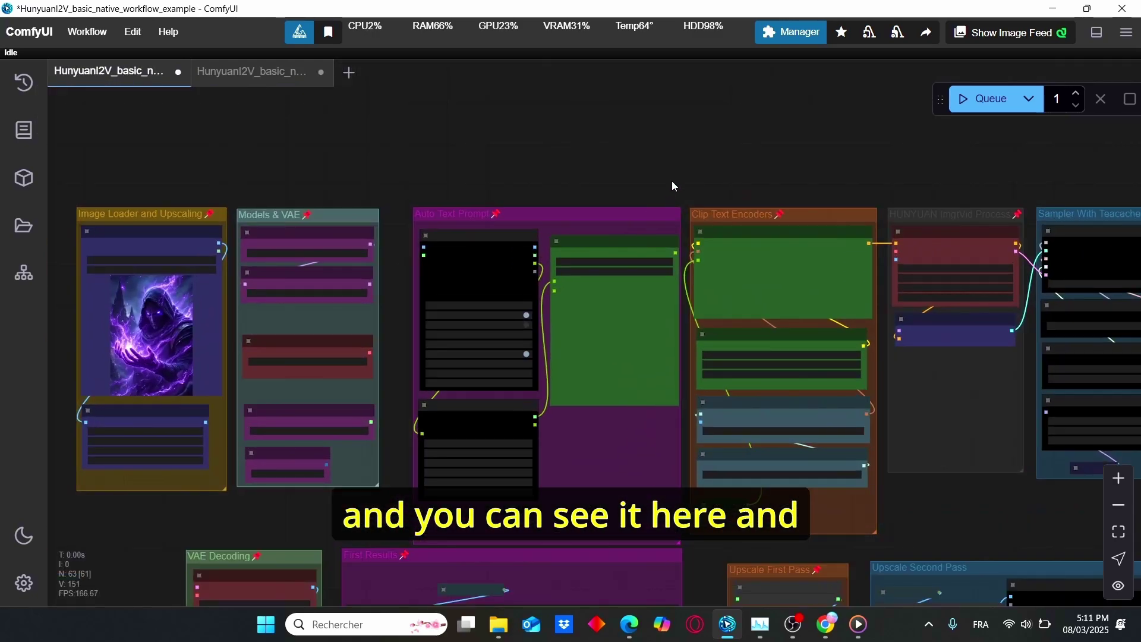
left_click_drag(655, 234, 664, 204)
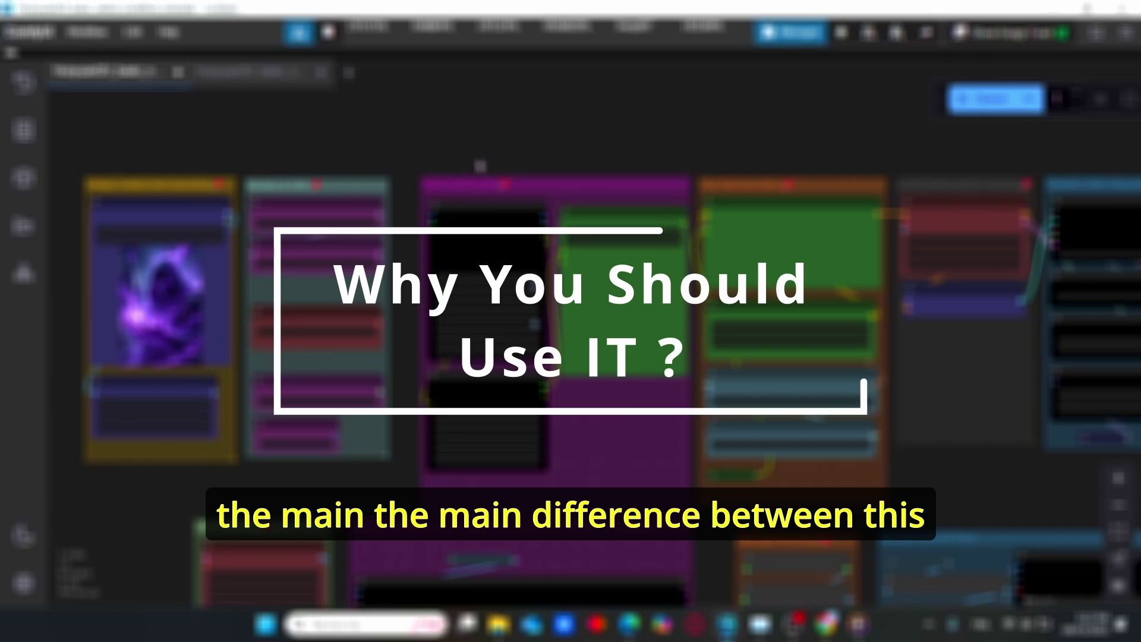
Examine the Models & VAE, Auto Text Prompt and Image Loader and Upscaling groups of the custom workflow
left_click_drag(480, 166, 576, 171)
scroll(611, 172, "up", 4)
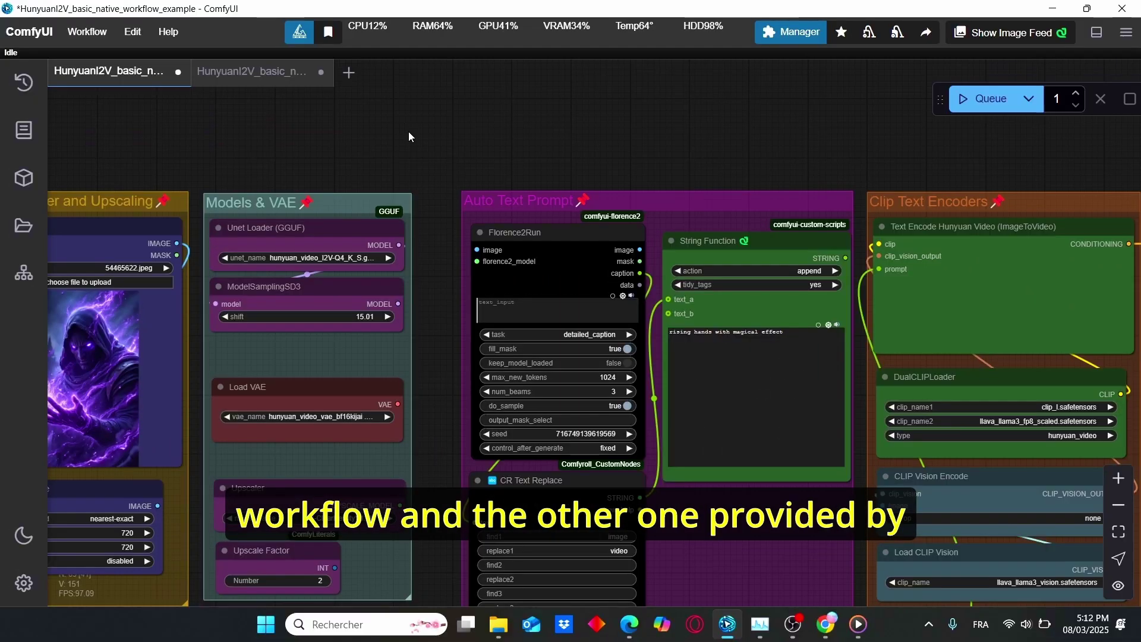
scroll(409, 136, "down", 4)
left_click_drag(436, 393, 466, 295)
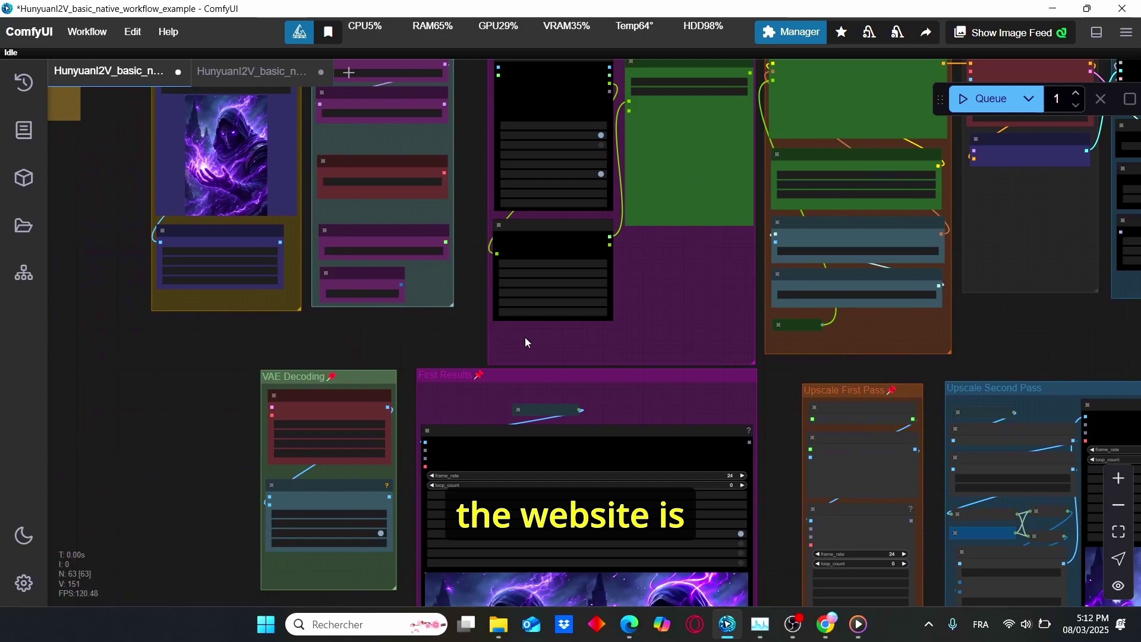
left_click_drag(1018, 313, 965, 396)
scroll(388, 226, "up", 6)
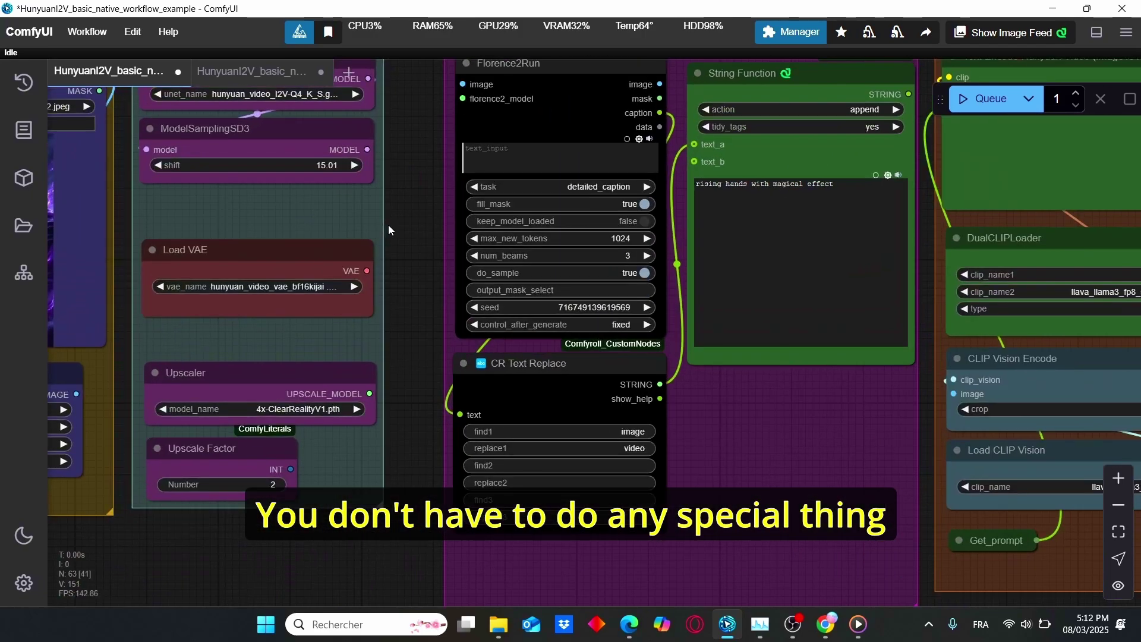
scroll(388, 226, "down", 4)
left_click_drag(445, 240, 635, 285)
scroll(386, 224, "up", 3)
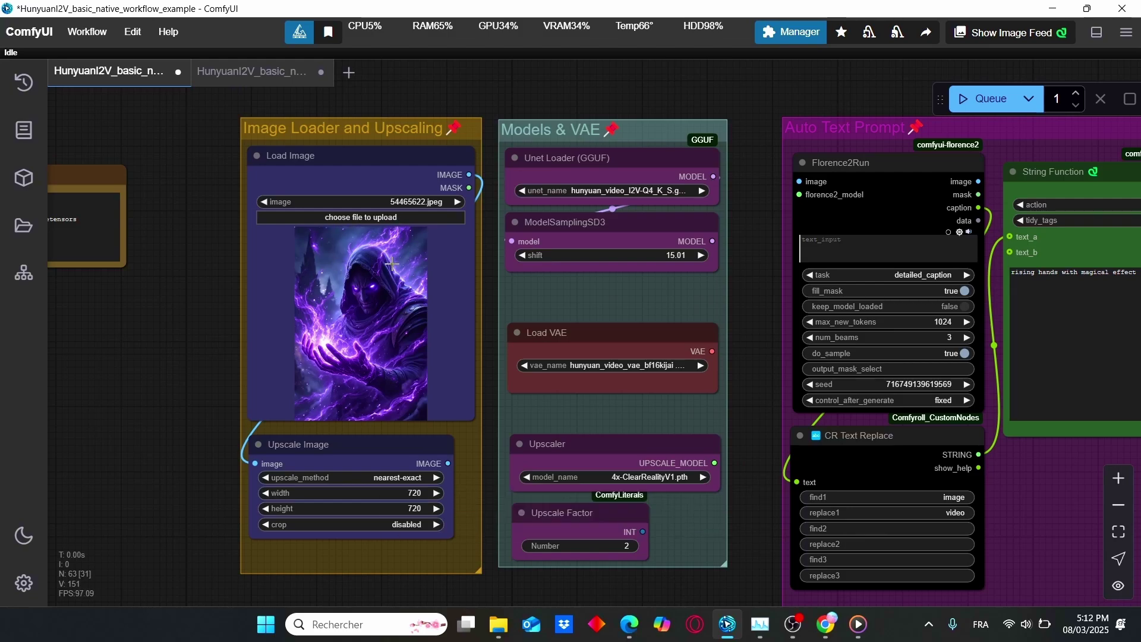
Look over the custom workflow from the image loader across to the Upscale First Pass and Upscale Second Pass groups
scroll(460, 253, "down", 3)
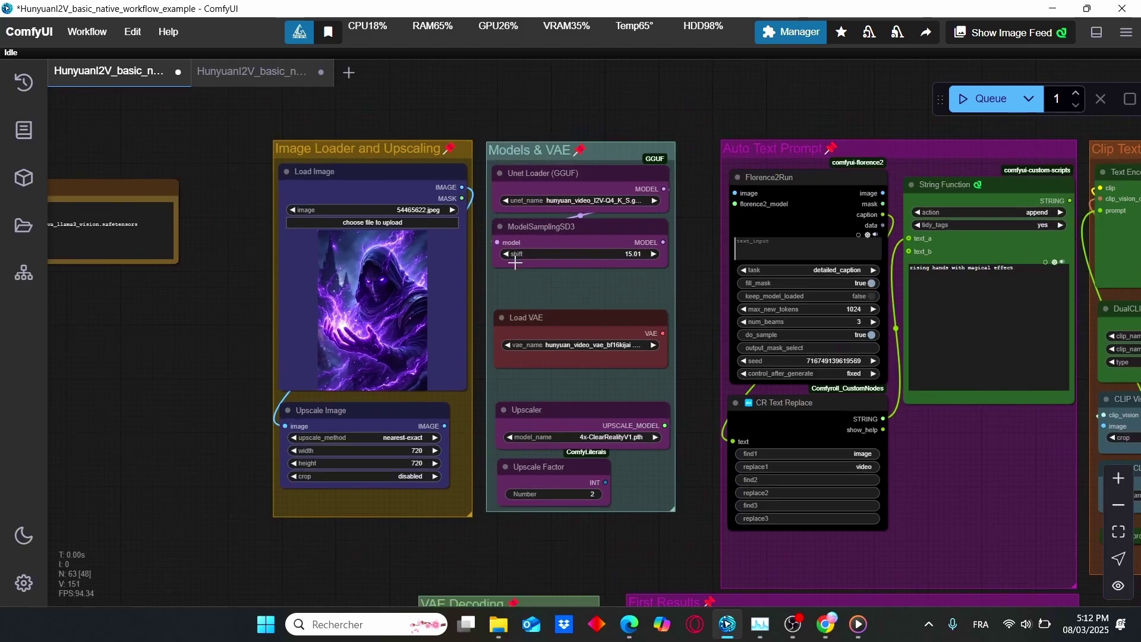
scroll(333, 193, "up", 5)
scroll(764, 410, "down", 5)
left_click_drag(763, 410, 357, 267)
left_click_drag(1006, 430, 622, 227)
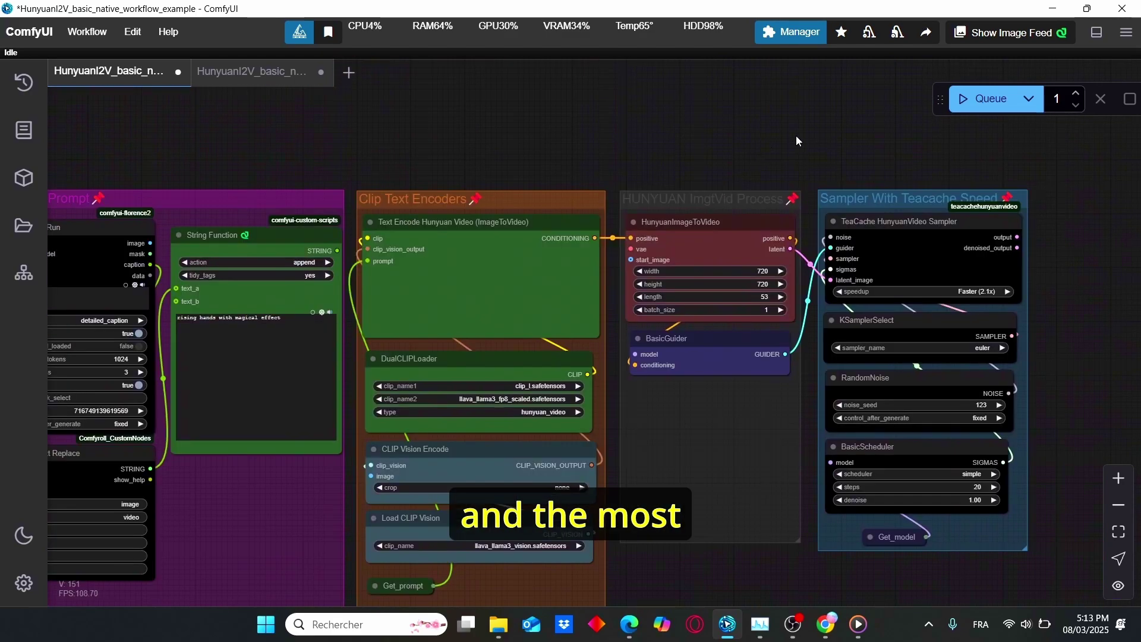
Examine the Sampler With Teacache Speed group, including the speedup setting of the TeaCache HunyuanVideo Sampler
left_click_drag(797, 140, 683, 143)
scroll(683, 143, "up", 3)
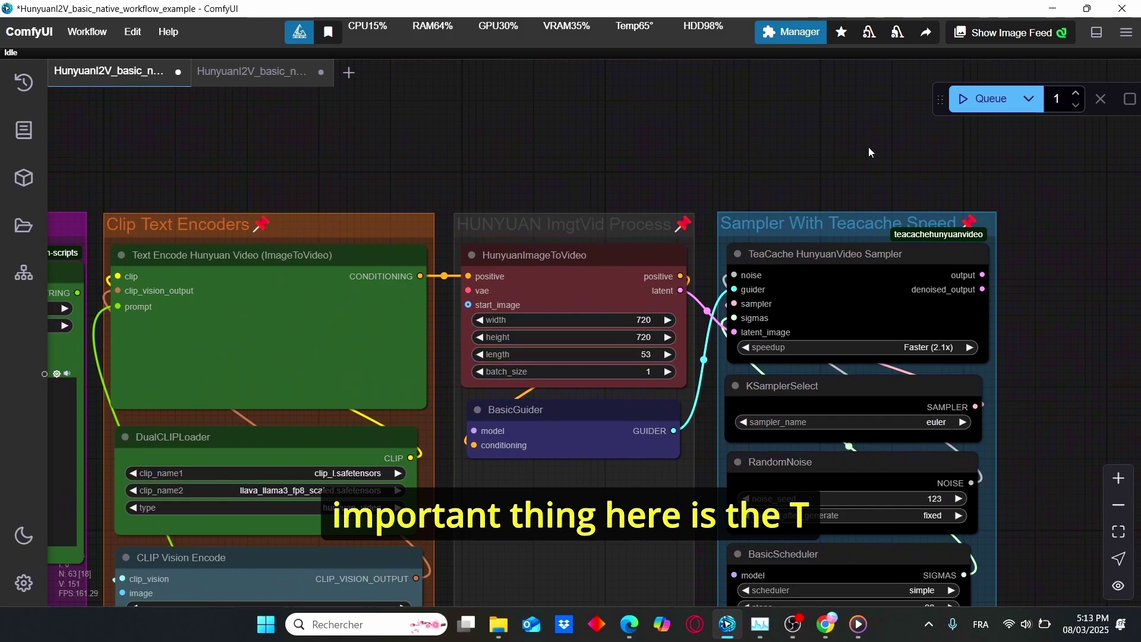
left_click_drag(883, 148, 677, 144)
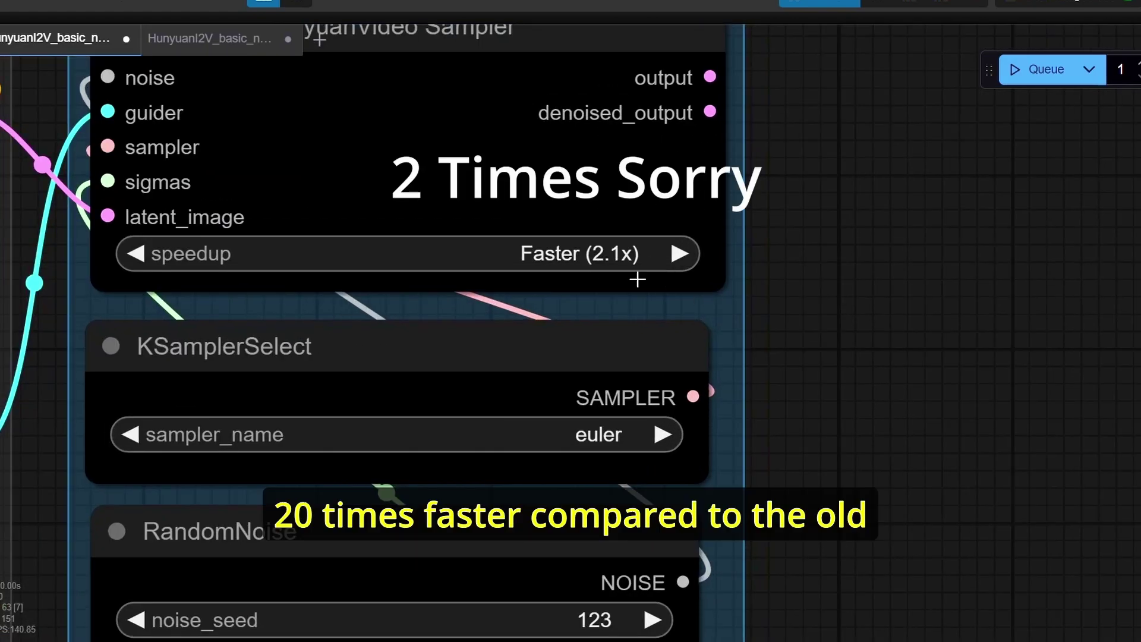
scroll(826, 294, "down", 4)
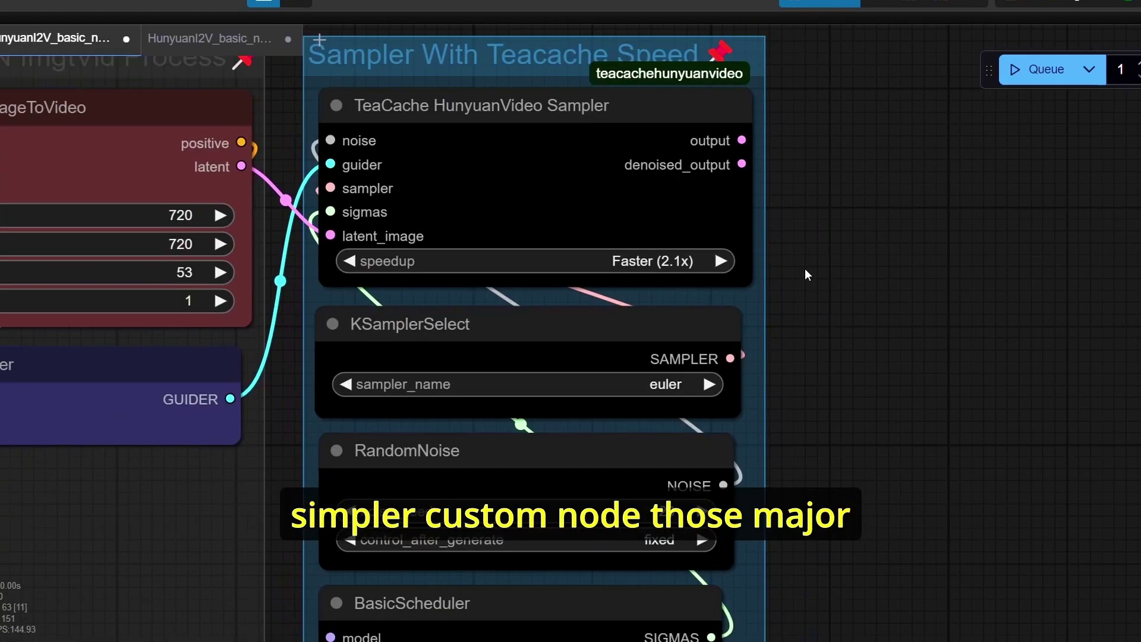
scroll(805, 268, "down", 4)
scroll(830, 290, "down", 3)
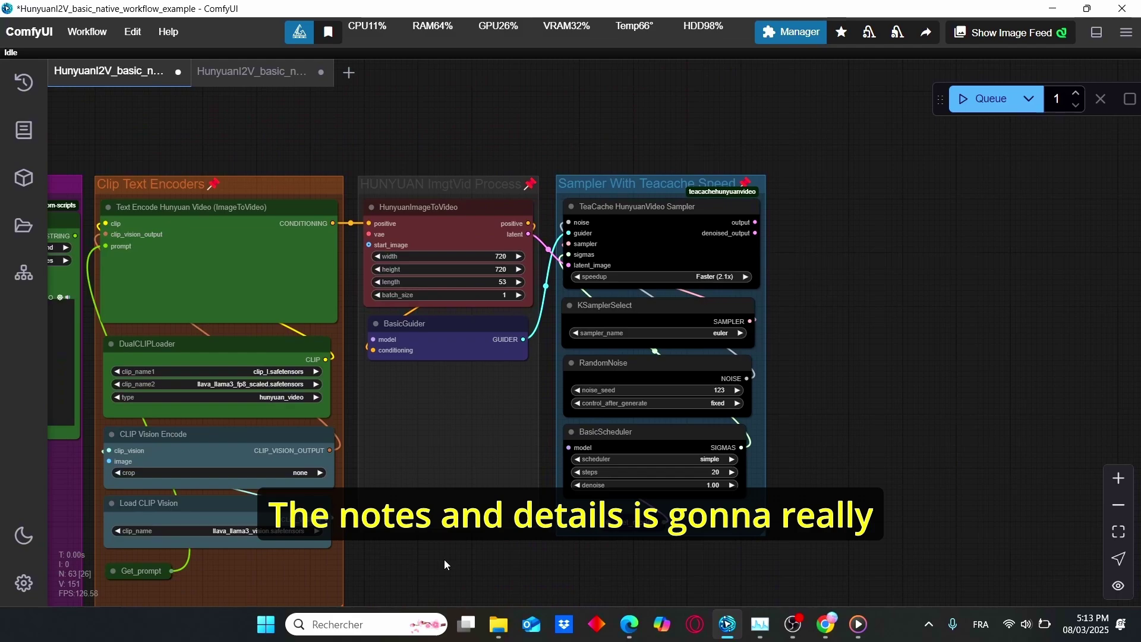
Load 58273072.jpeg in the Load Image node of the Image Loader and Upscaling group, and inspect the Upscale Image resolution settings
left_click_drag(444, 559, 594, 465)
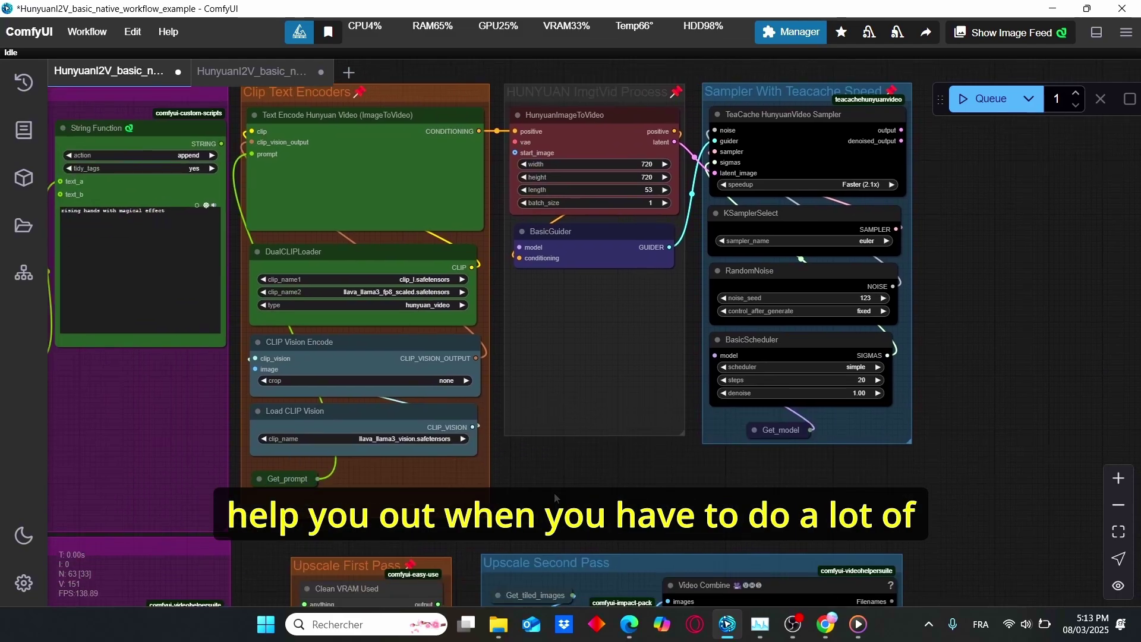
left_click_drag(383, 523, 528, 465)
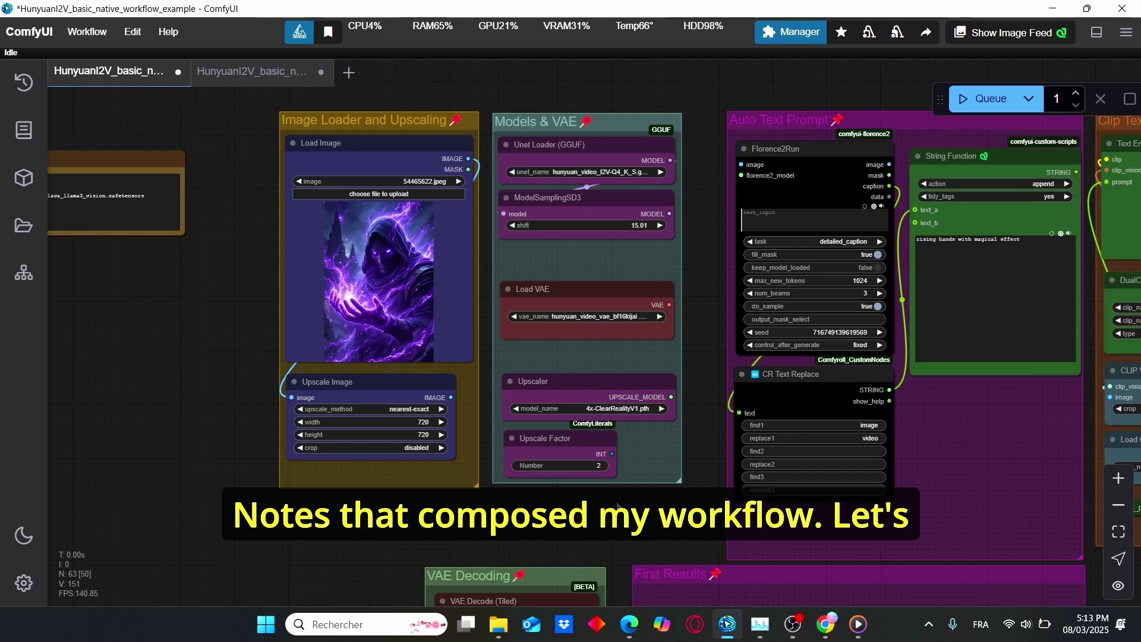
left_click_drag(586, 522, 619, 542)
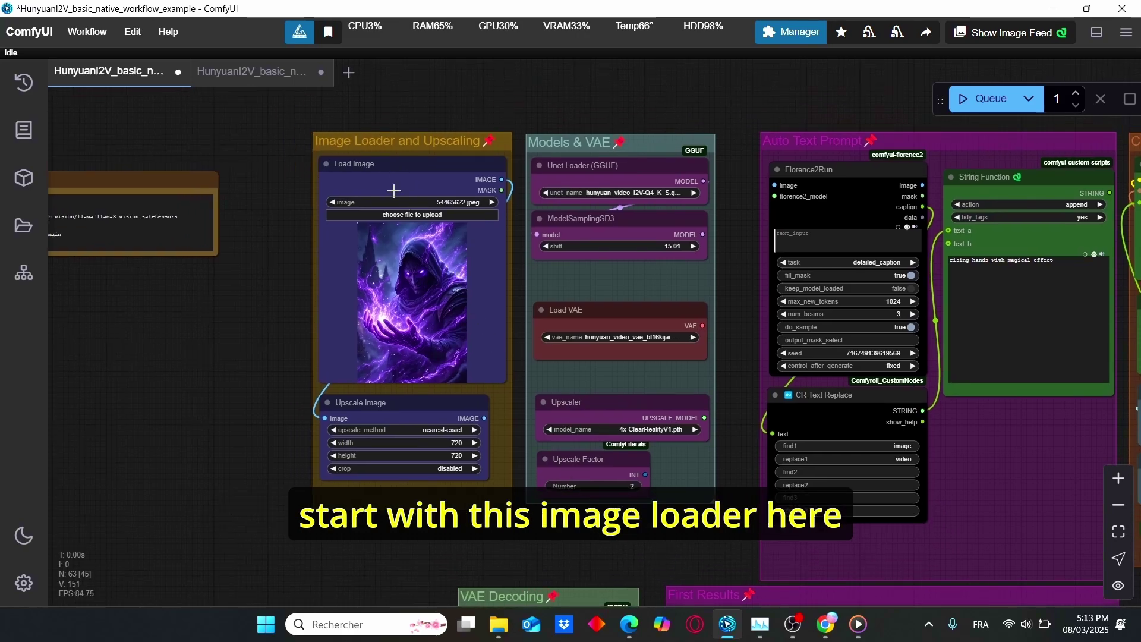
scroll(401, 235, "up", 2)
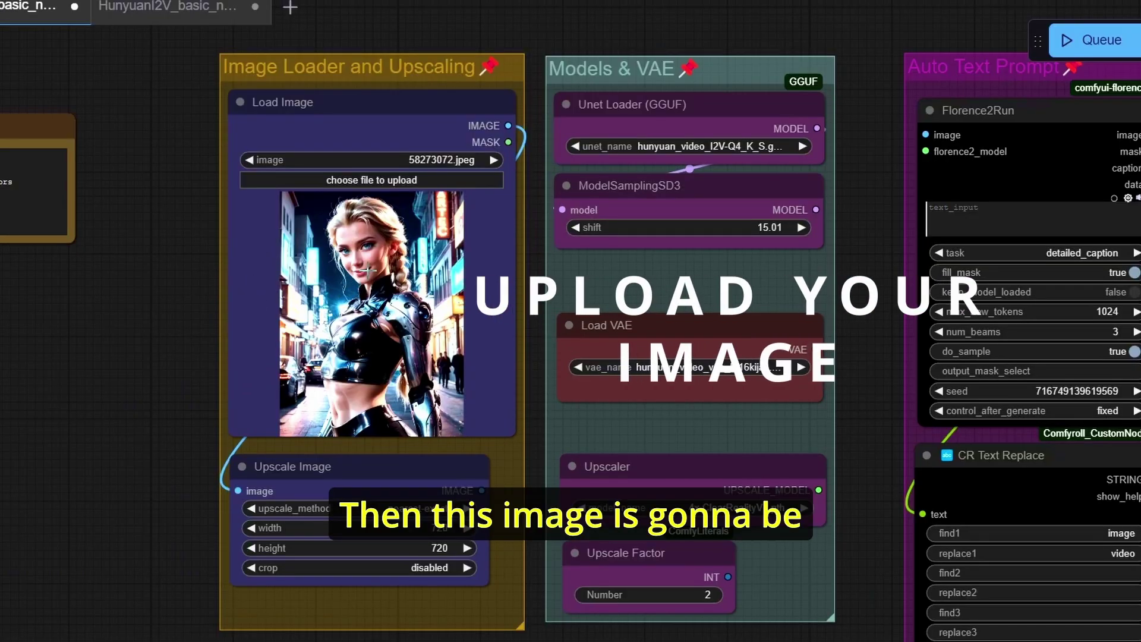
scroll(507, 605, "up", 3)
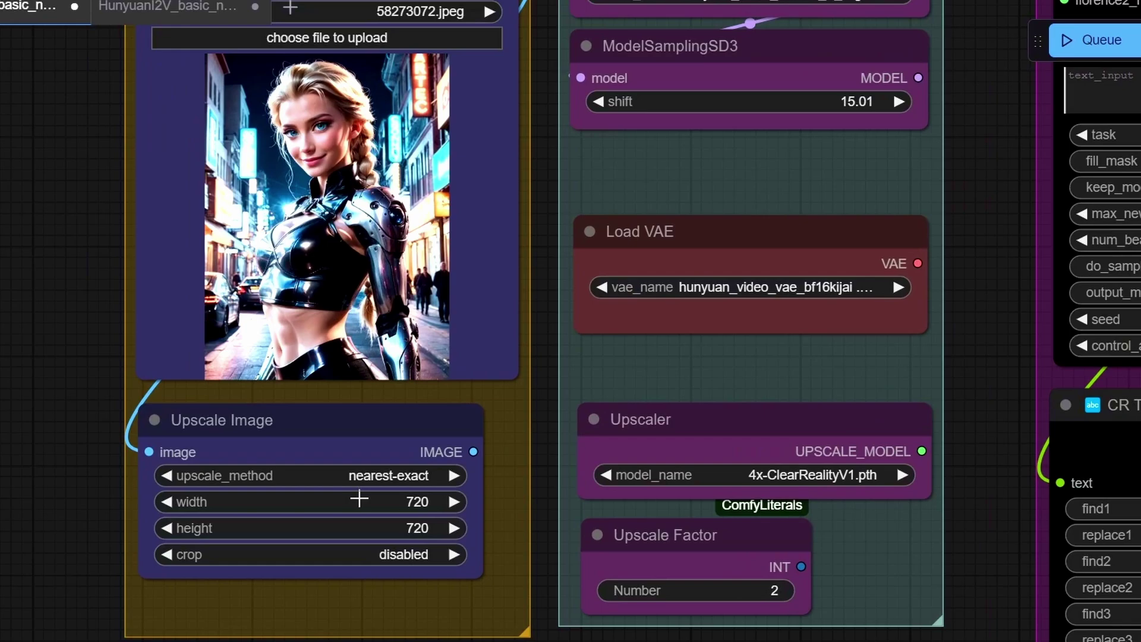
scroll(553, 446, "up", 4)
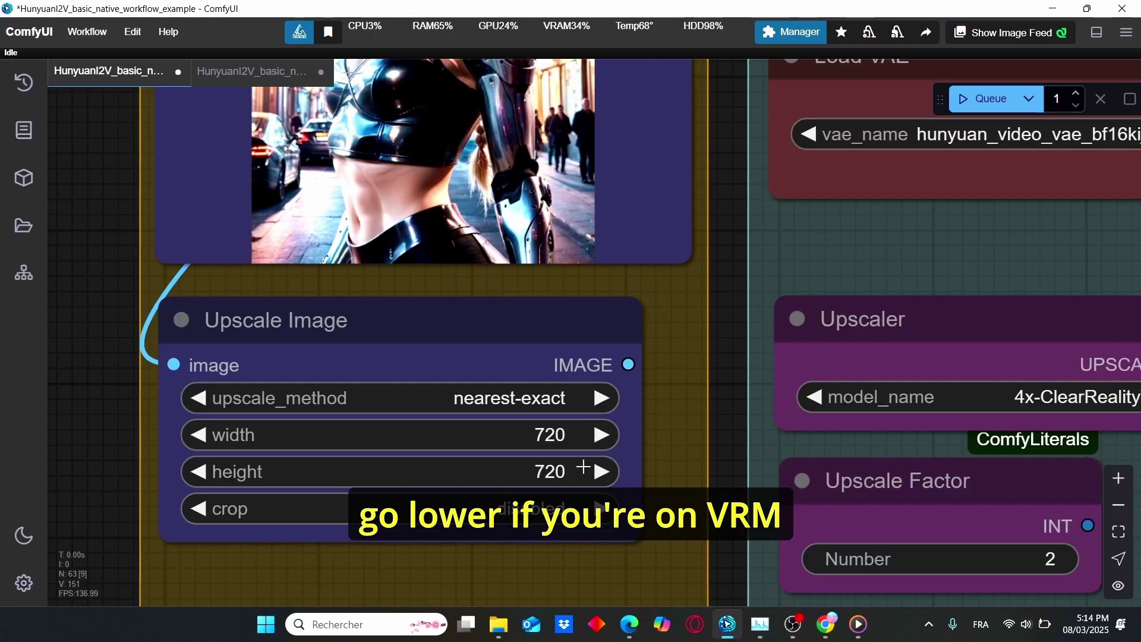
scroll(665, 393, "down", 3)
scroll(663, 394, "down", 5)
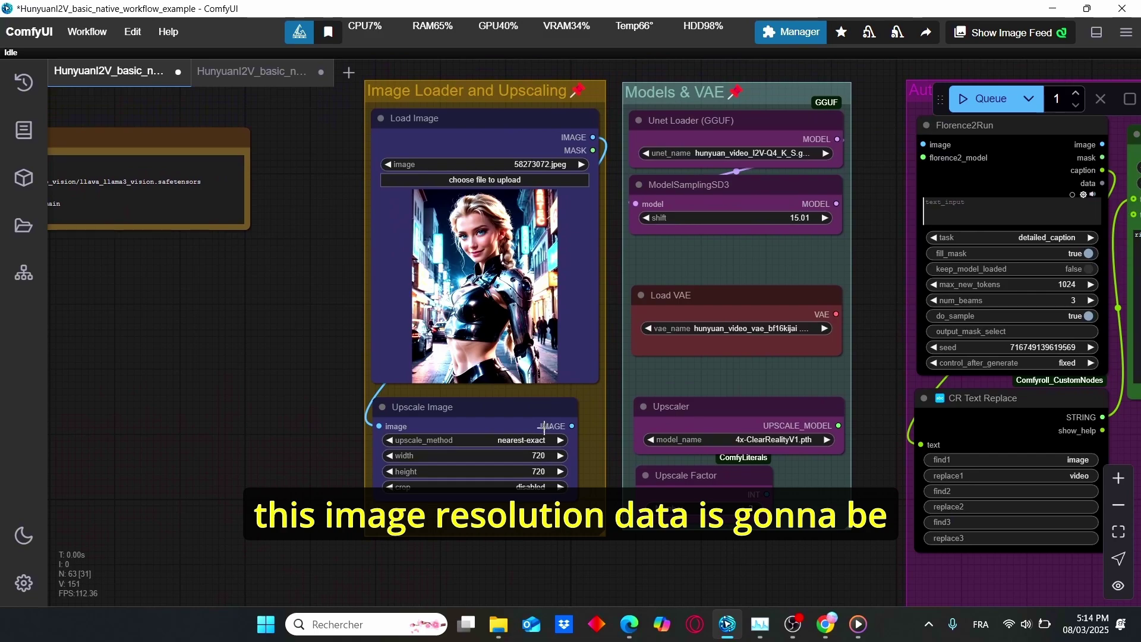
Trace the image data through the Clip Text Encoders group and check the resolution and length settings in HunyuanImageToVideo
scroll(607, 411, "down", 2)
left_click_drag(586, 413, 494, 419)
left_click_drag(977, 470, 581, 425)
scroll(784, 371, "up", 4)
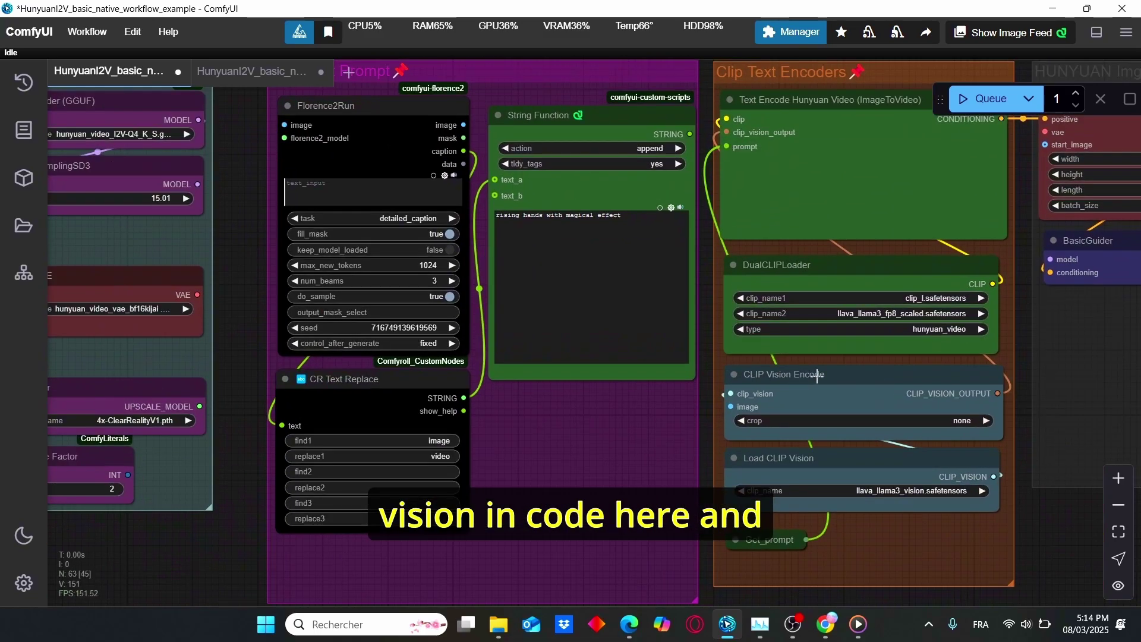
scroll(716, 454, "down", 1)
scroll(679, 219, "right", 5)
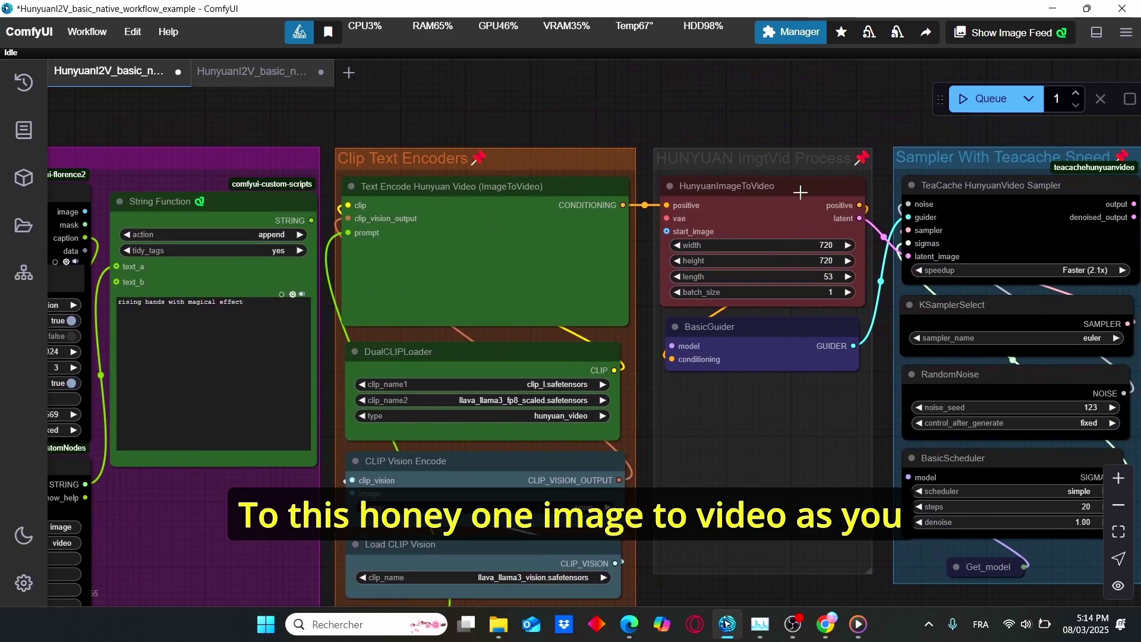
scroll(854, 257, "up", 1)
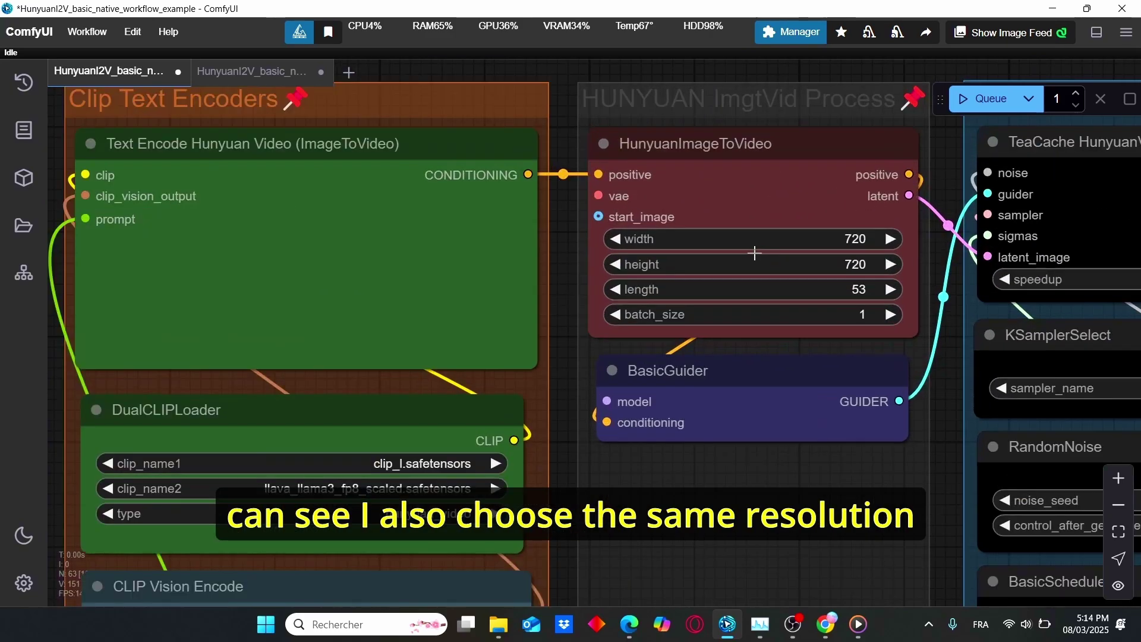
scroll(778, 243, "up", 6)
scroll(834, 203, "right", 2)
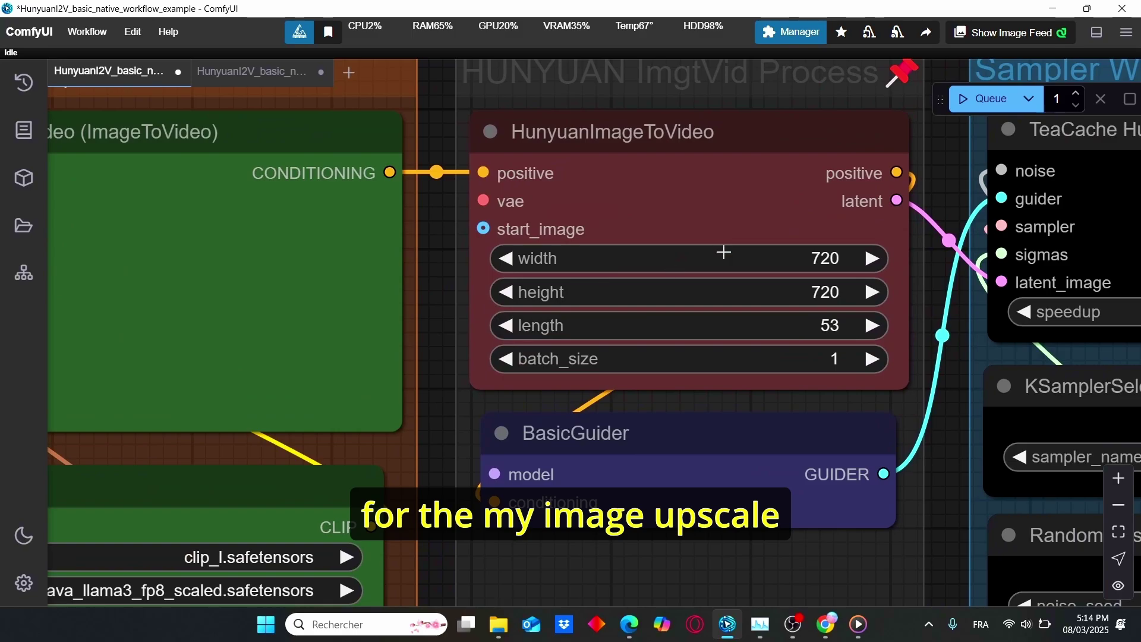
Go to the Models & VAE group and examine the GGUF Unet Loader, ModelSamplingSD3 and Load VAE nodes
scroll(806, 273, "down", 1)
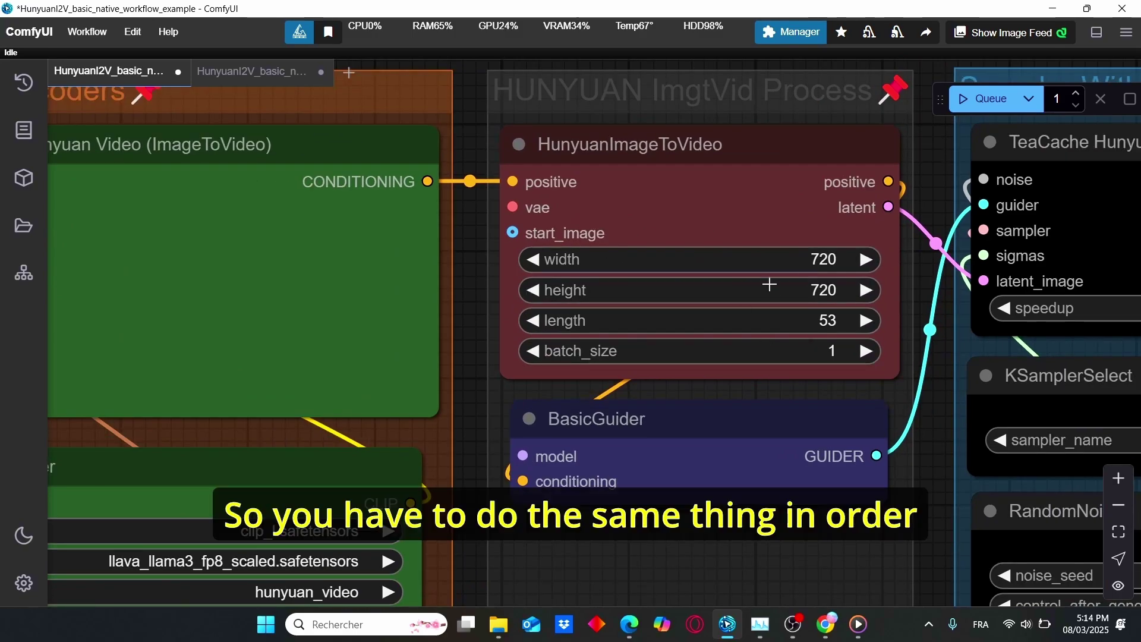
scroll(769, 285, "down", 2)
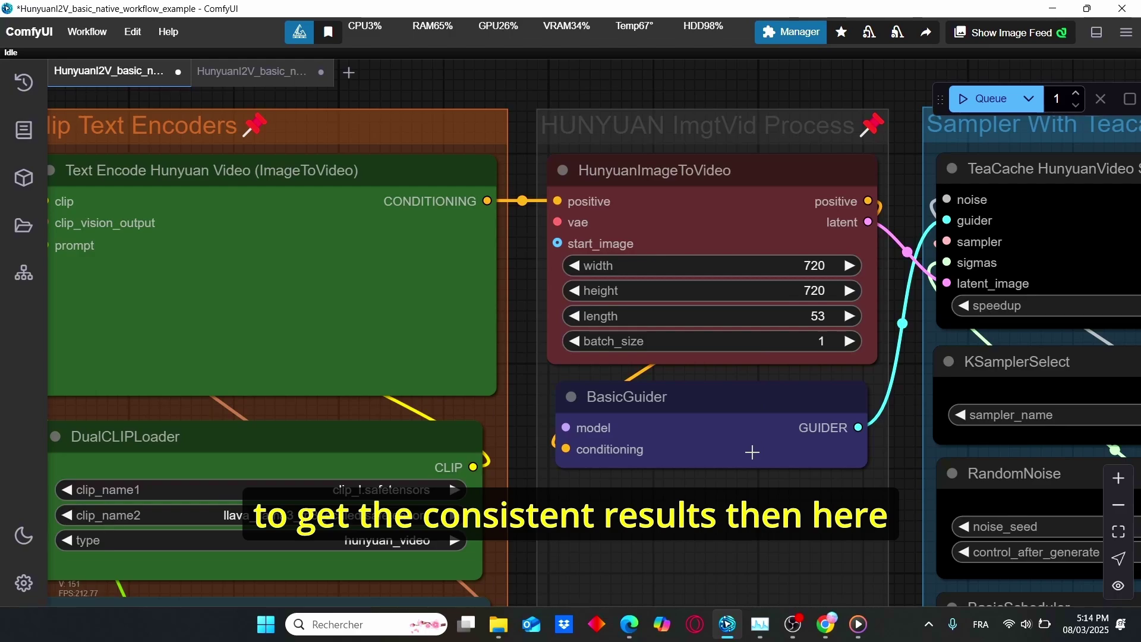
scroll(691, 472, "down", 7)
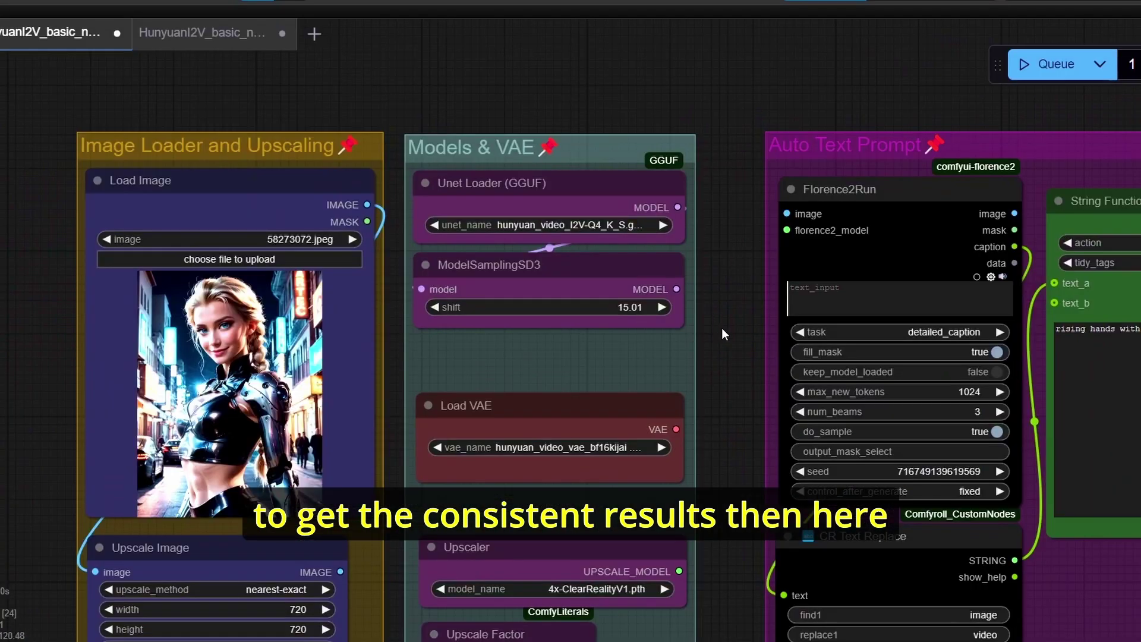
left_click_drag(722, 331, 740, 298)
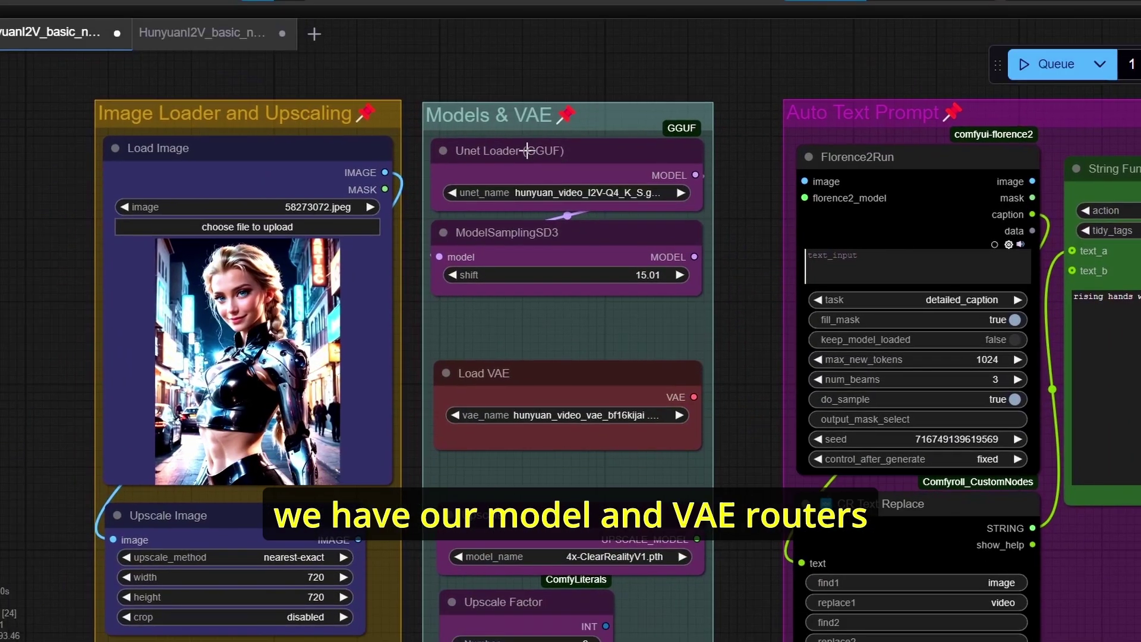
scroll(571, 272, "up", 1)
scroll(595, 229, "up", 4)
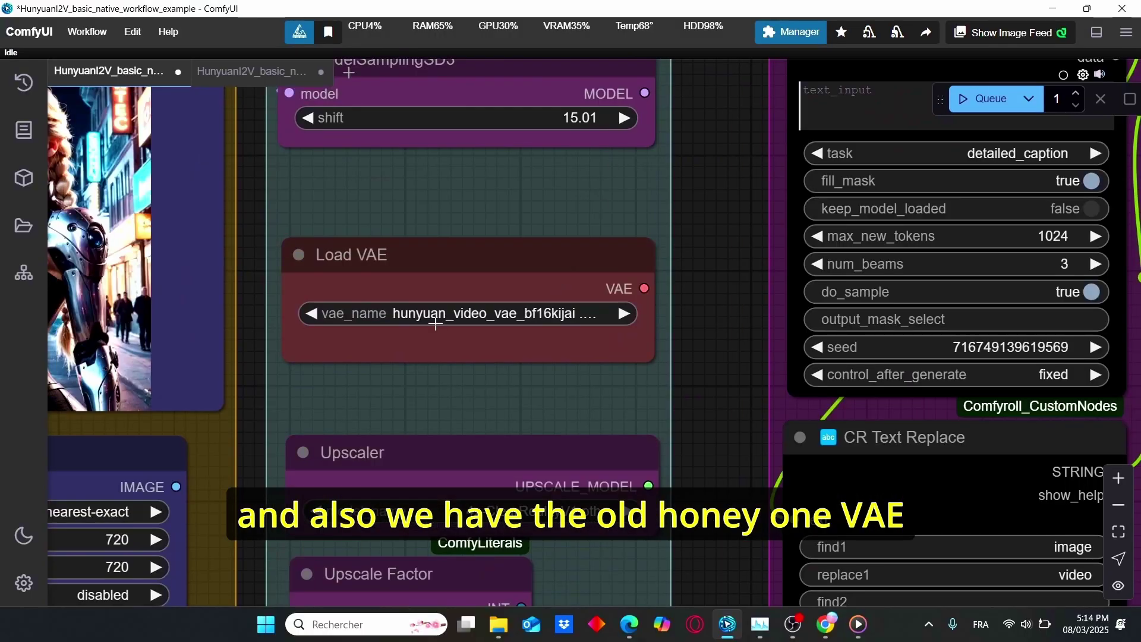
scroll(475, 383, "up", 1)
left_click_drag(475, 383, 539, 376)
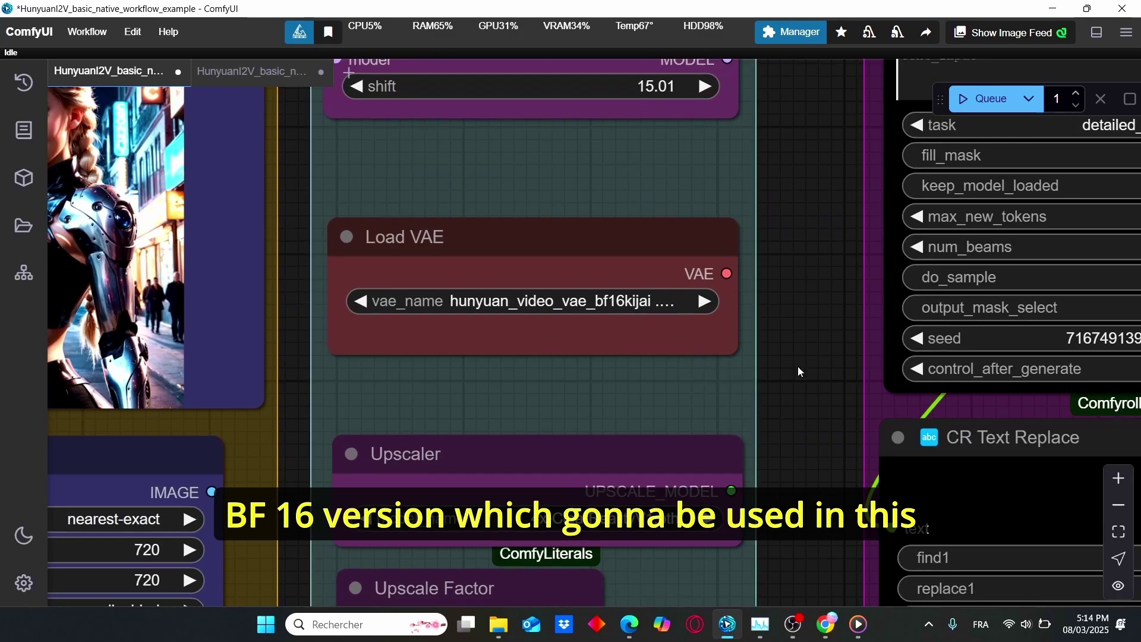
View the upscale models available in the Upscaler node, keeping the current selection
scroll(694, 389, "down", 1)
left_click_drag(701, 387, 689, 271)
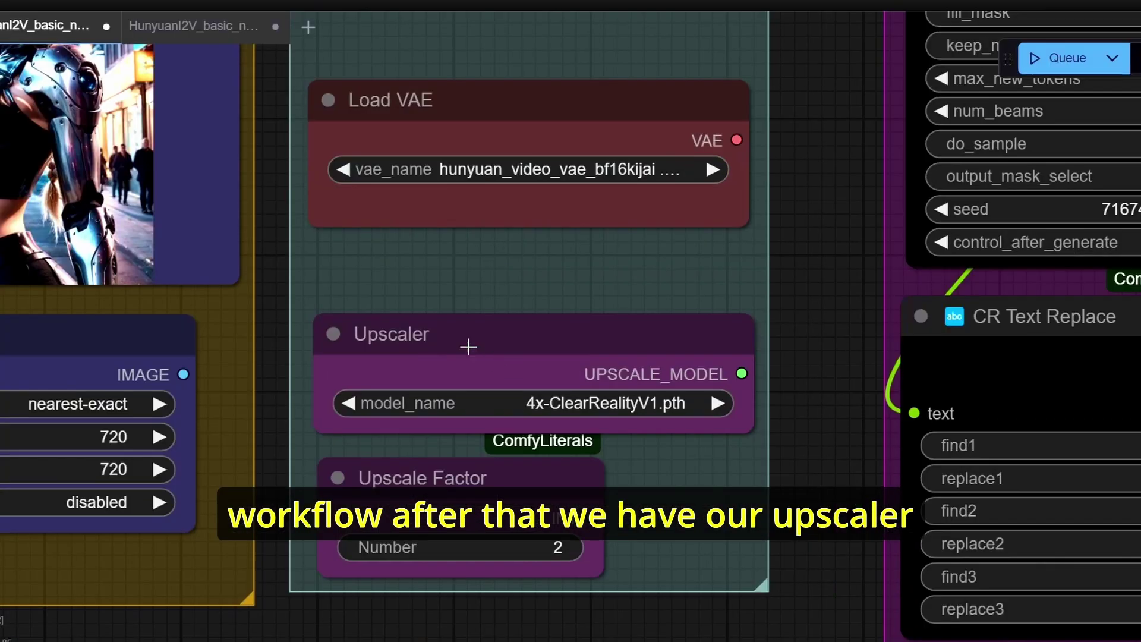
left_click(600, 405)
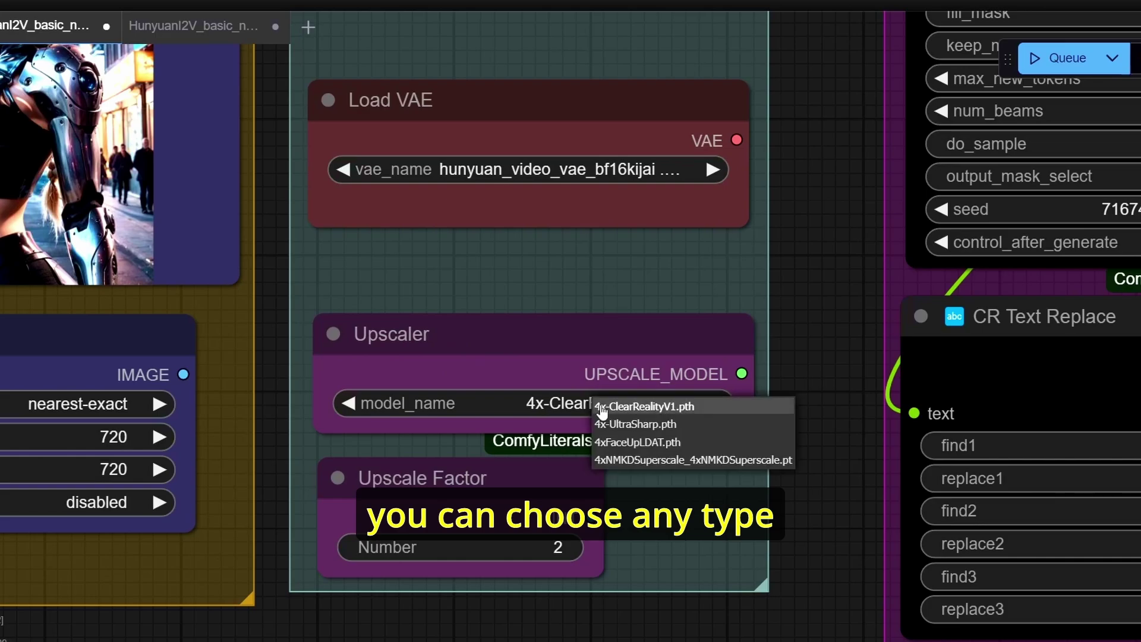
left_click(570, 283)
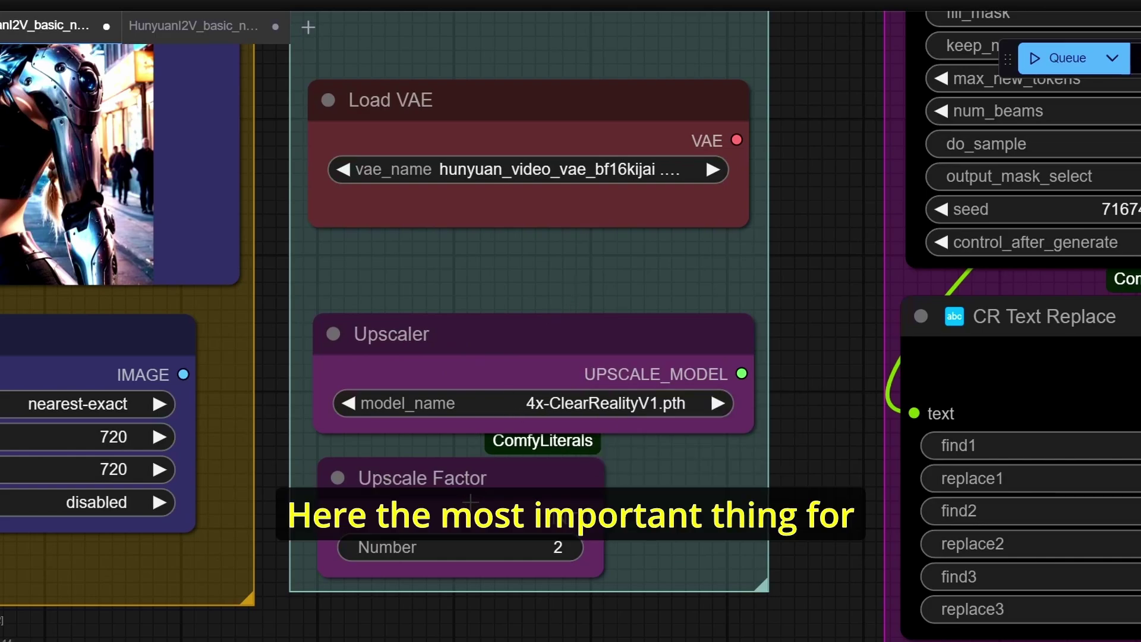
Open the number value of the Upscale Factor node and accept it as 2
scroll(752, 566, "up", 2)
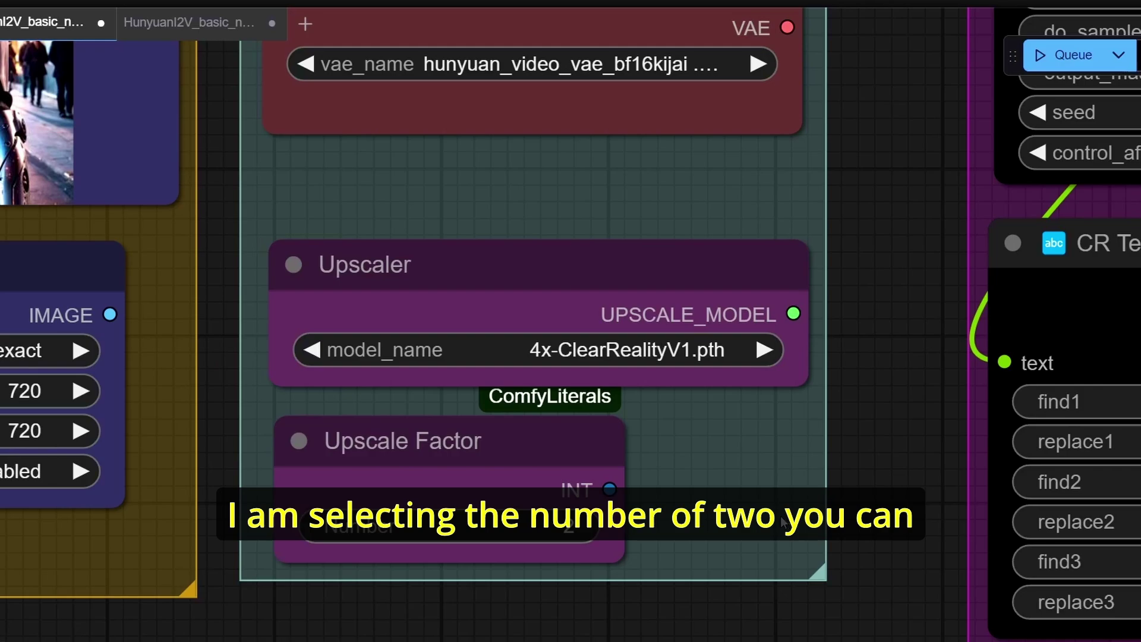
left_click(532, 526)
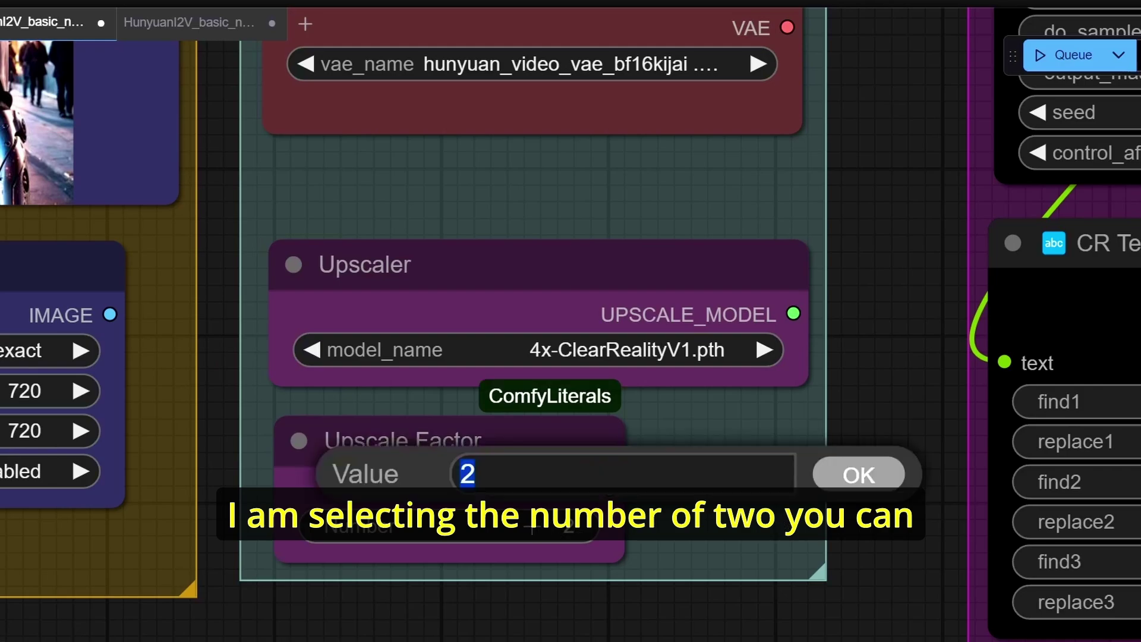
left_click(839, 476)
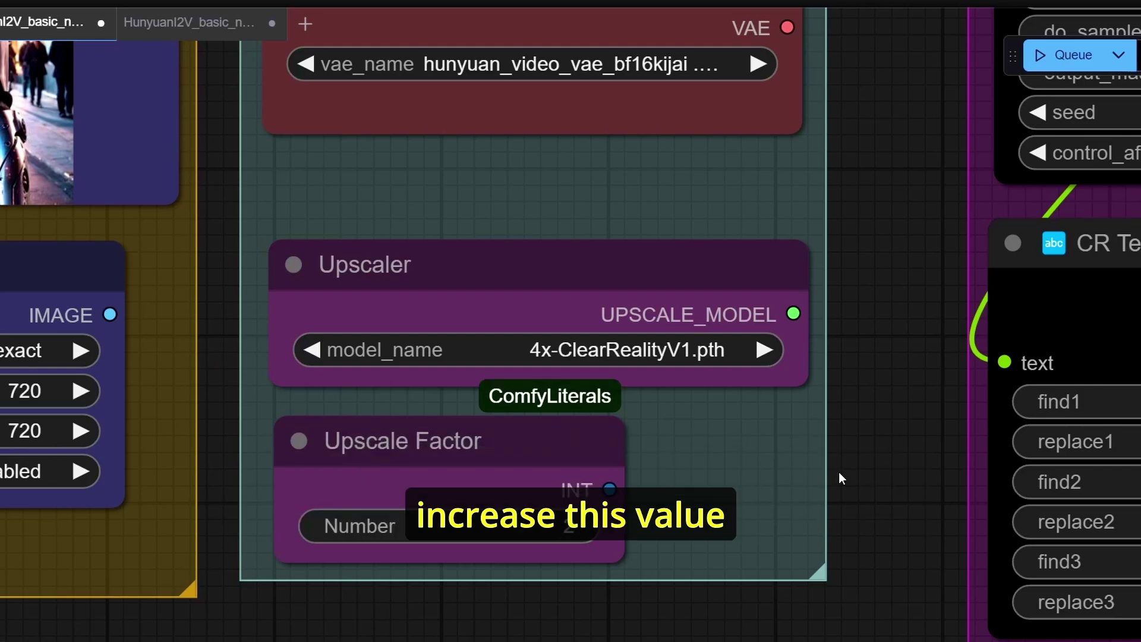
scroll(839, 472, "down", 3)
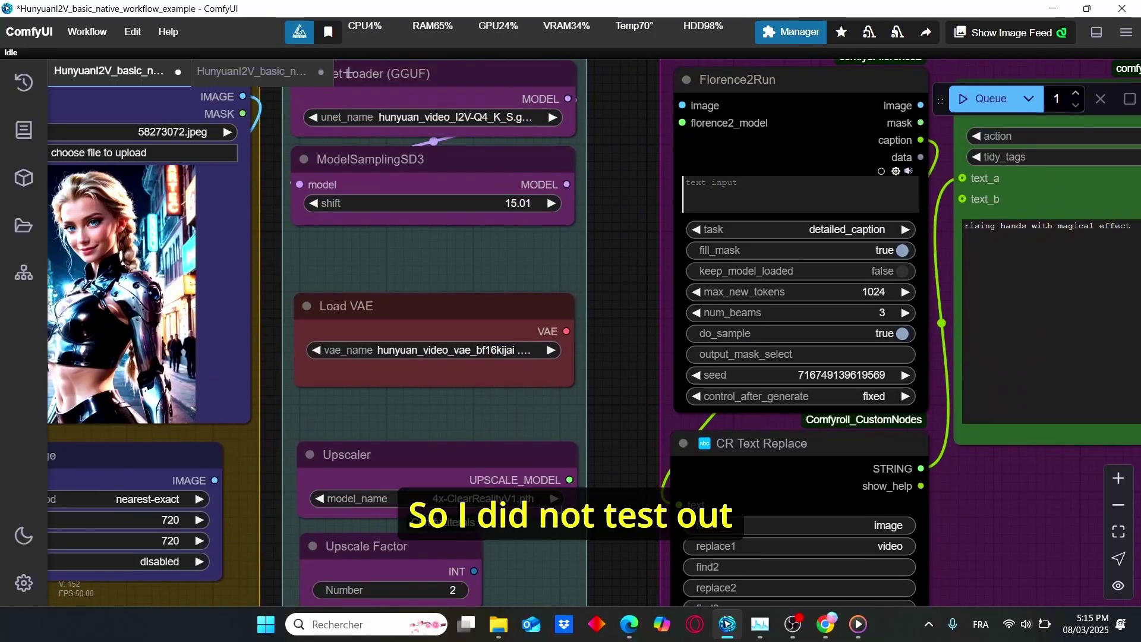
Examine the Florence2Run node in the Auto Text Prompt group and trace its image source back to the Load Image node
left_click_drag(633, 457, 683, 327)
scroll(557, 441, "up", 2)
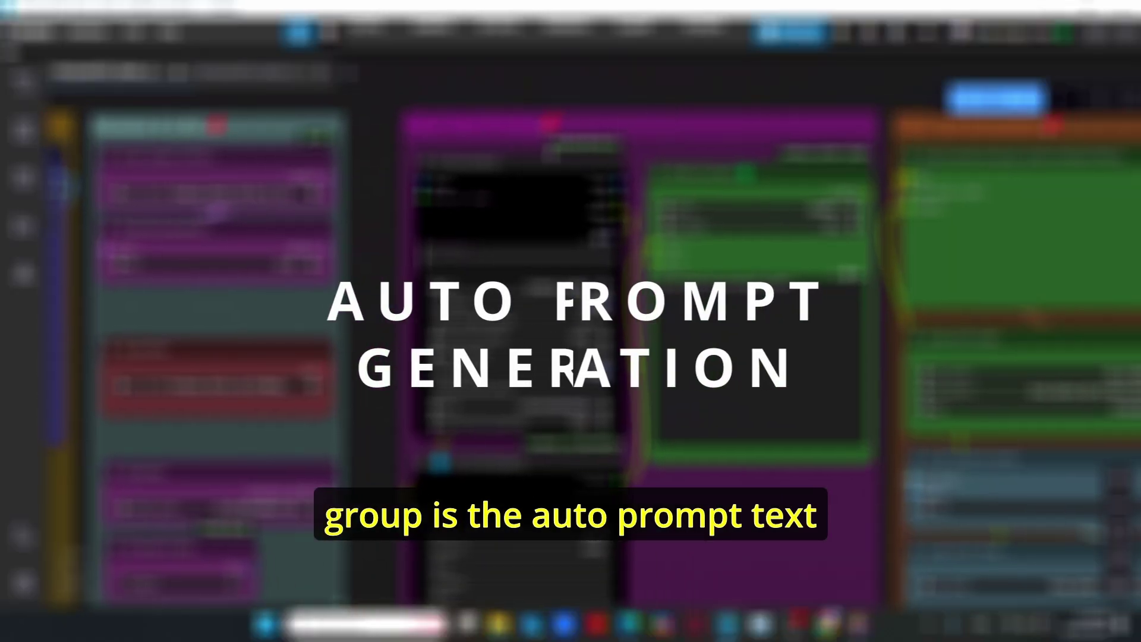
scroll(529, 153, "up", 2)
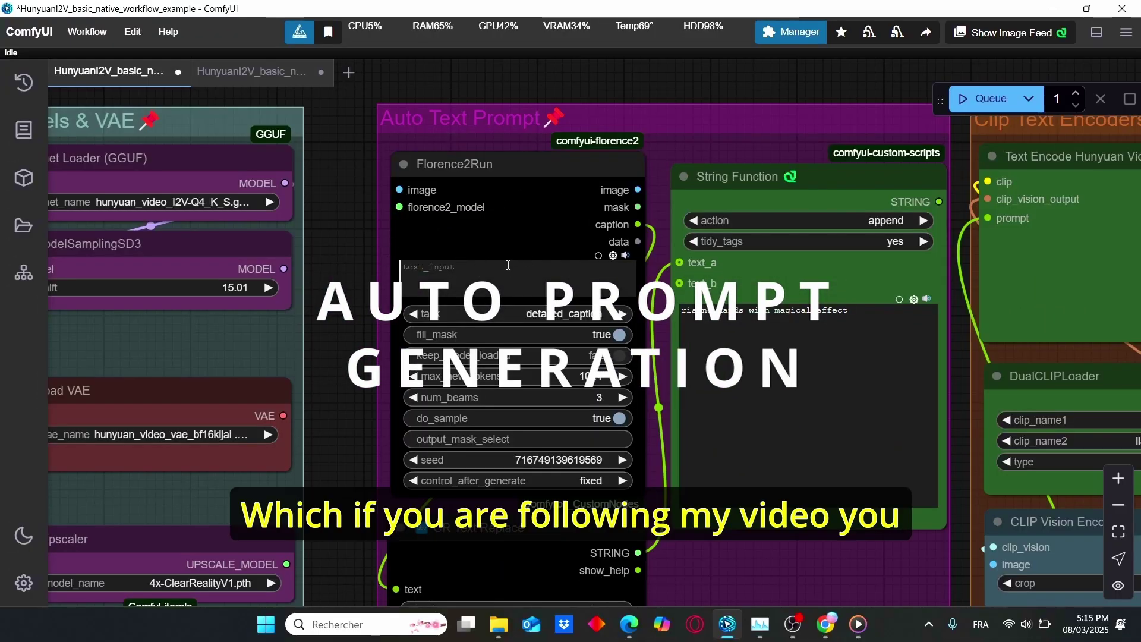
left_click(514, 202)
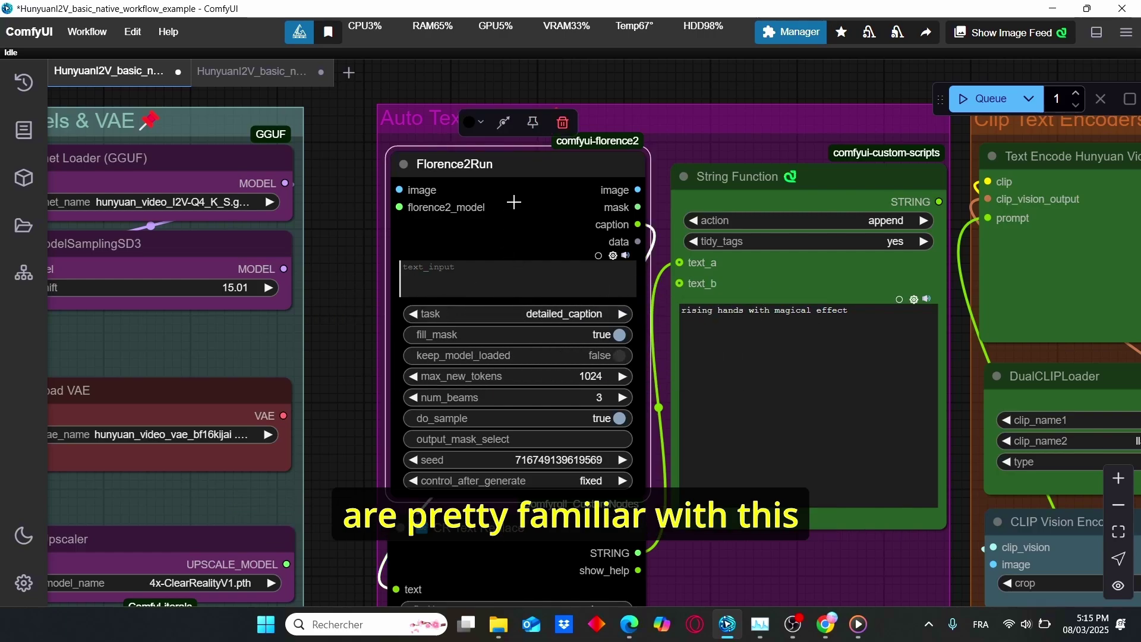
scroll(598, 315, "down", 2)
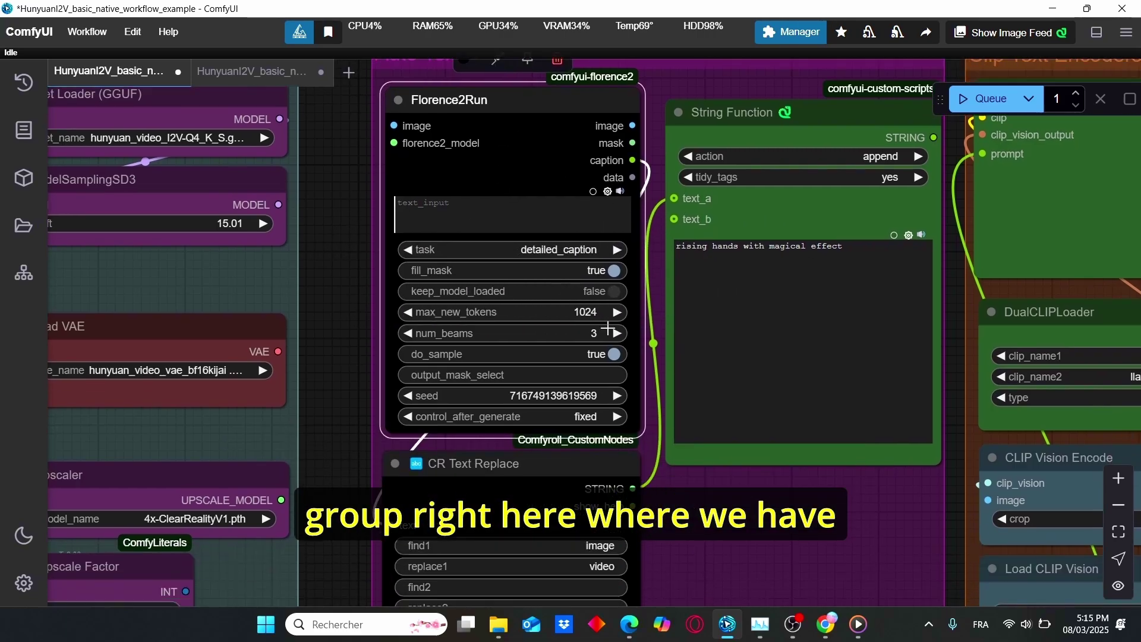
scroll(441, 333, "down", 3)
left_click_drag(198, 235, 292, 230)
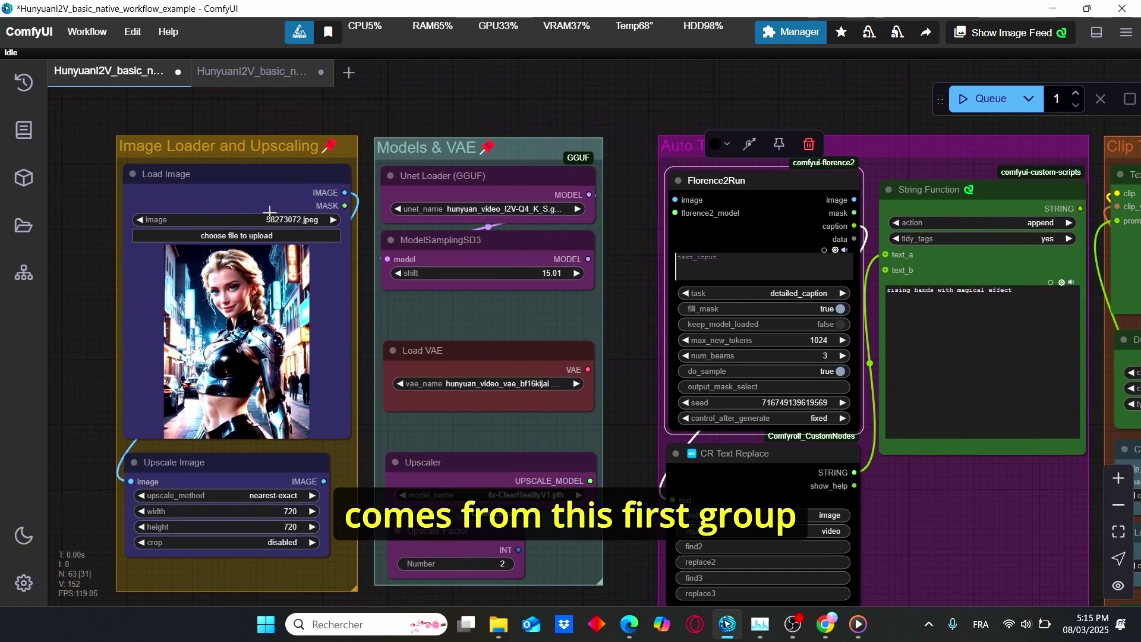
scroll(754, 216, "up", 2)
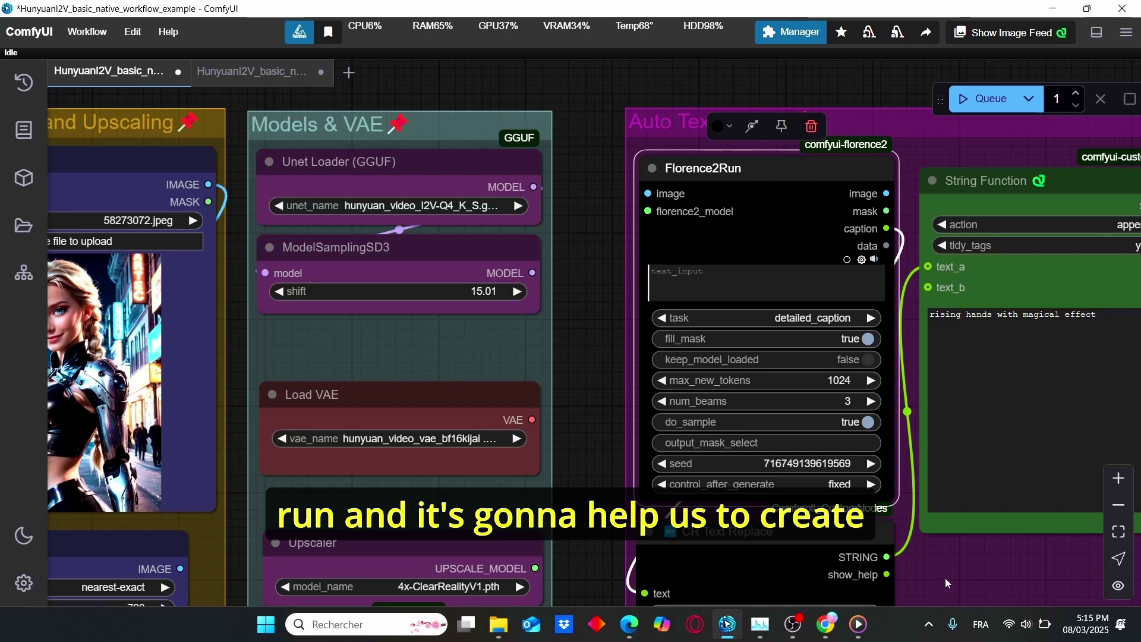
left_click_drag(948, 583, 845, 542)
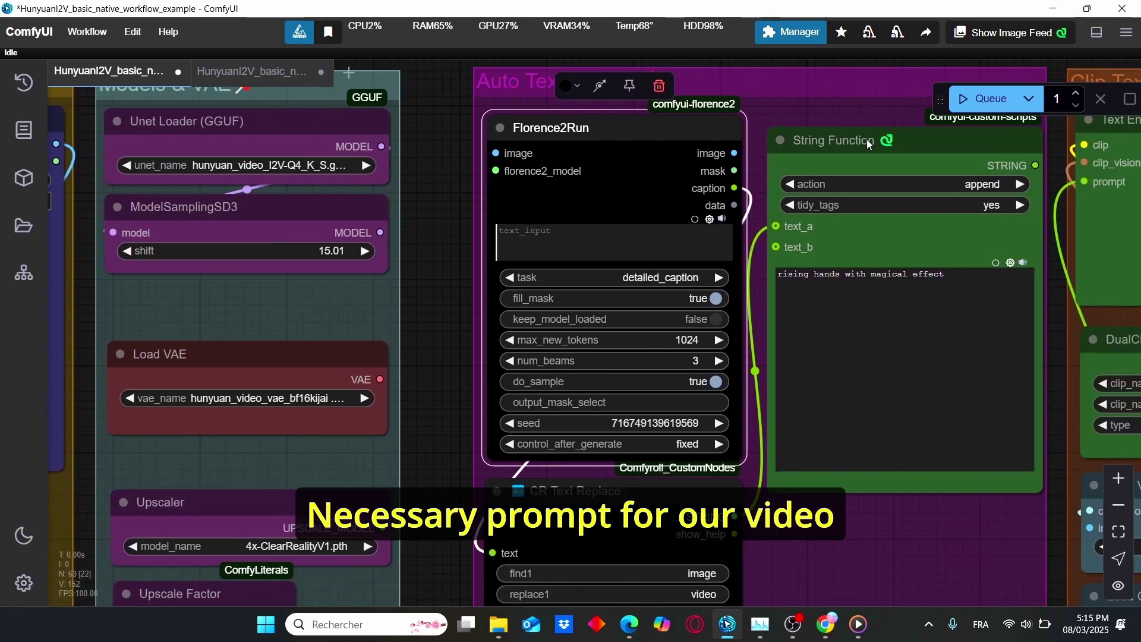
Inspect the find and replace fields of the CR Text Replace node and its link to the String Function
scroll(865, 530, "down", 1)
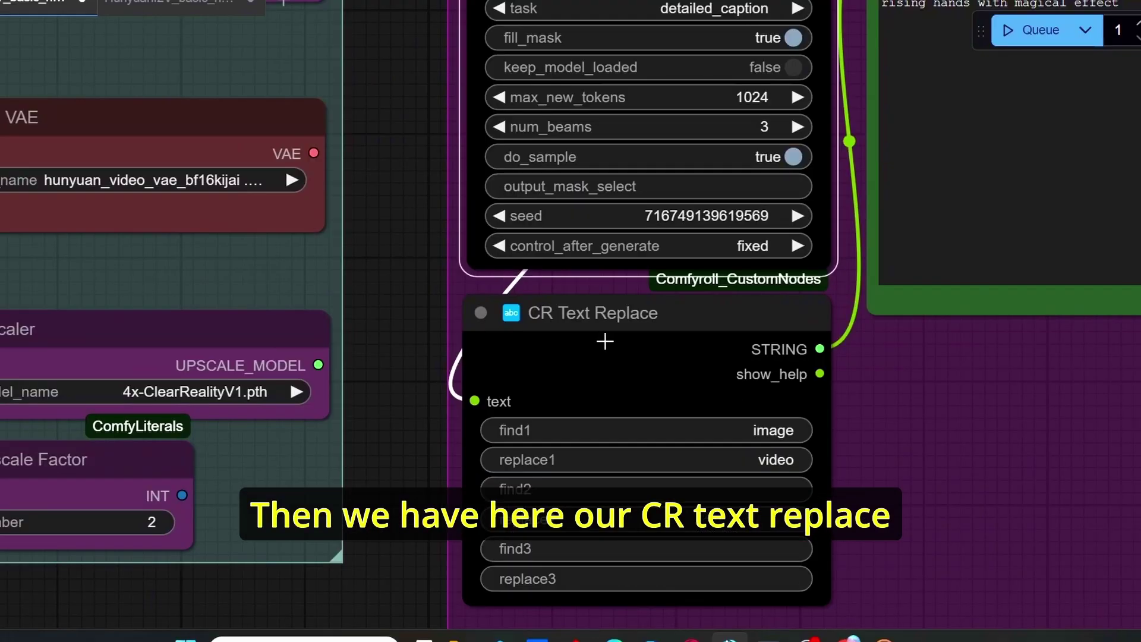
scroll(553, 510, "up", 1)
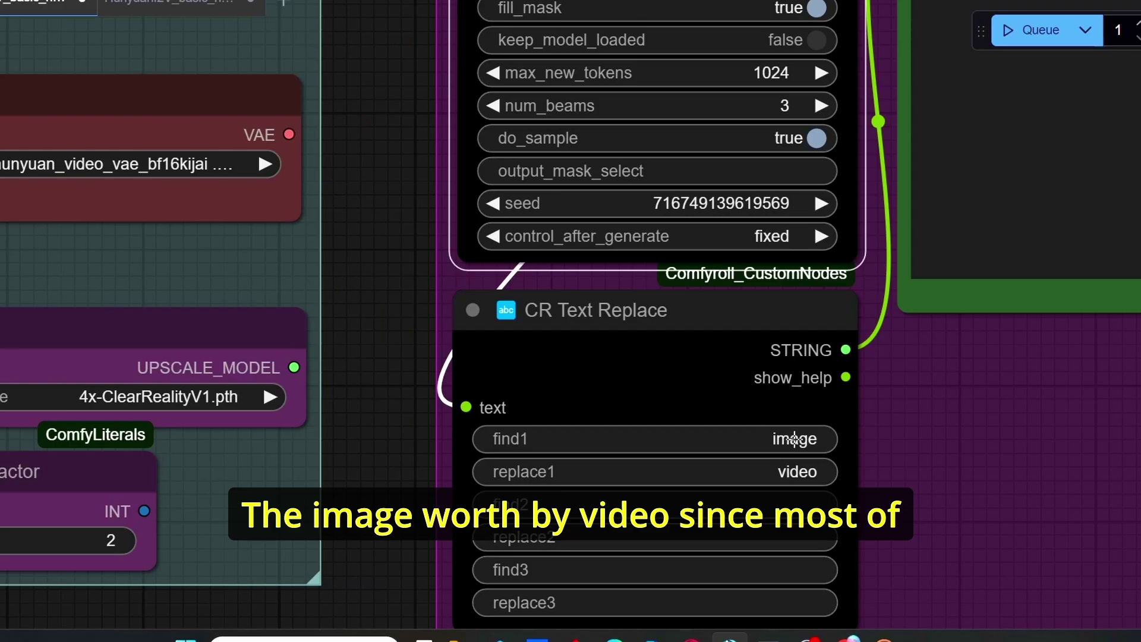
left_click_drag(923, 380, 828, 501)
scroll(828, 499, "down", 2)
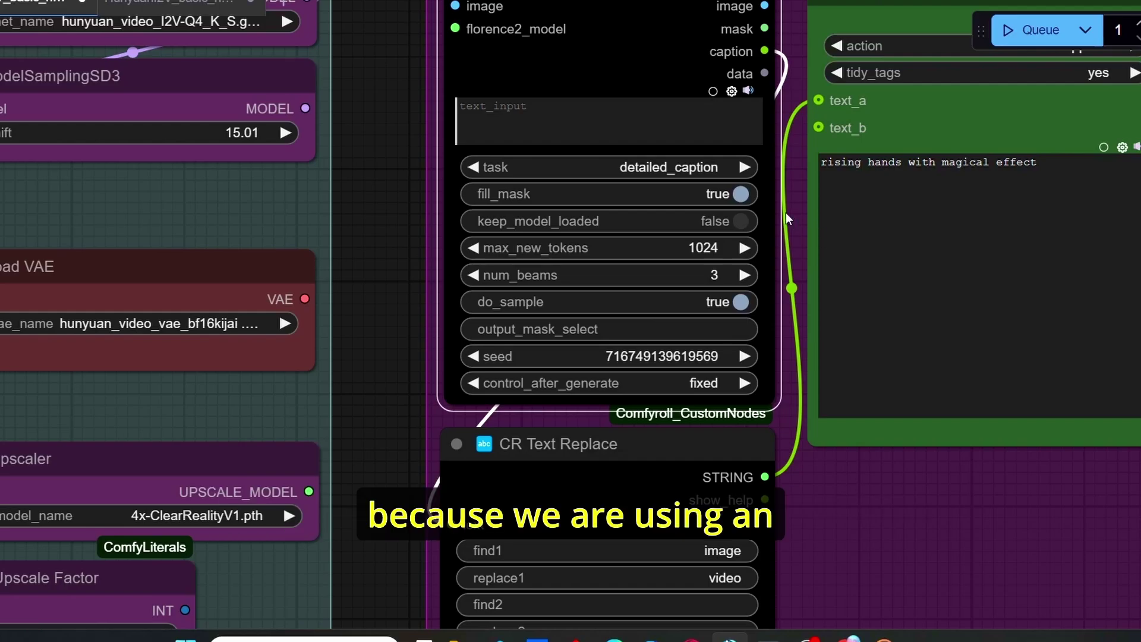
left_click_drag(785, 213, 674, 292)
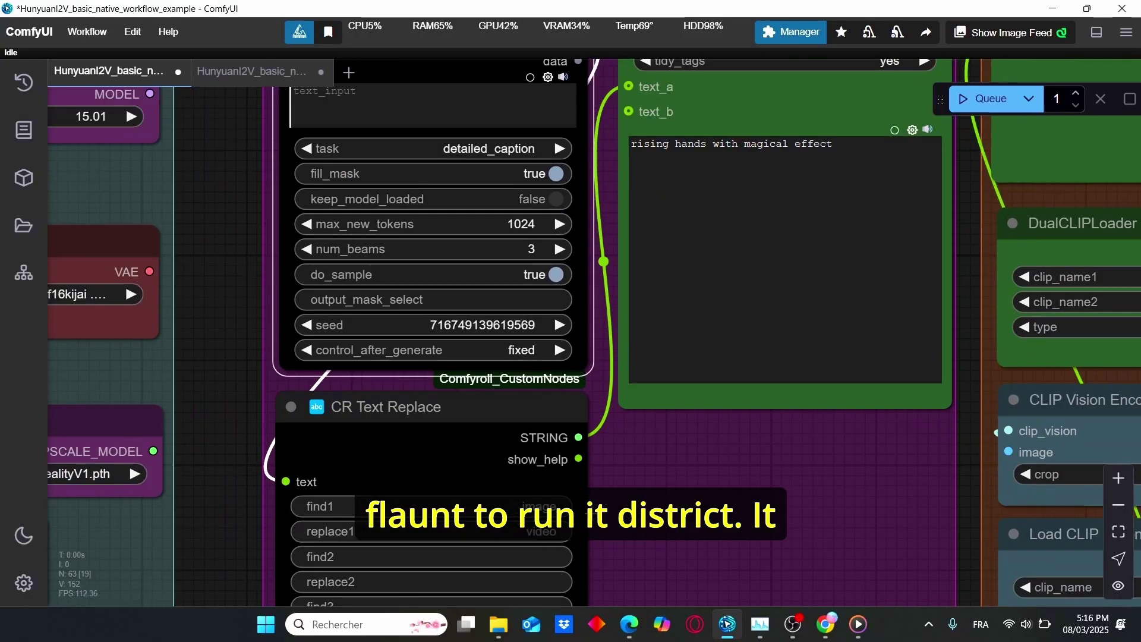
Follow the String Function output from the Auto Text Prompt group to the prompt input in the Clip Text Encoders group
scroll(678, 436, "down", 2)
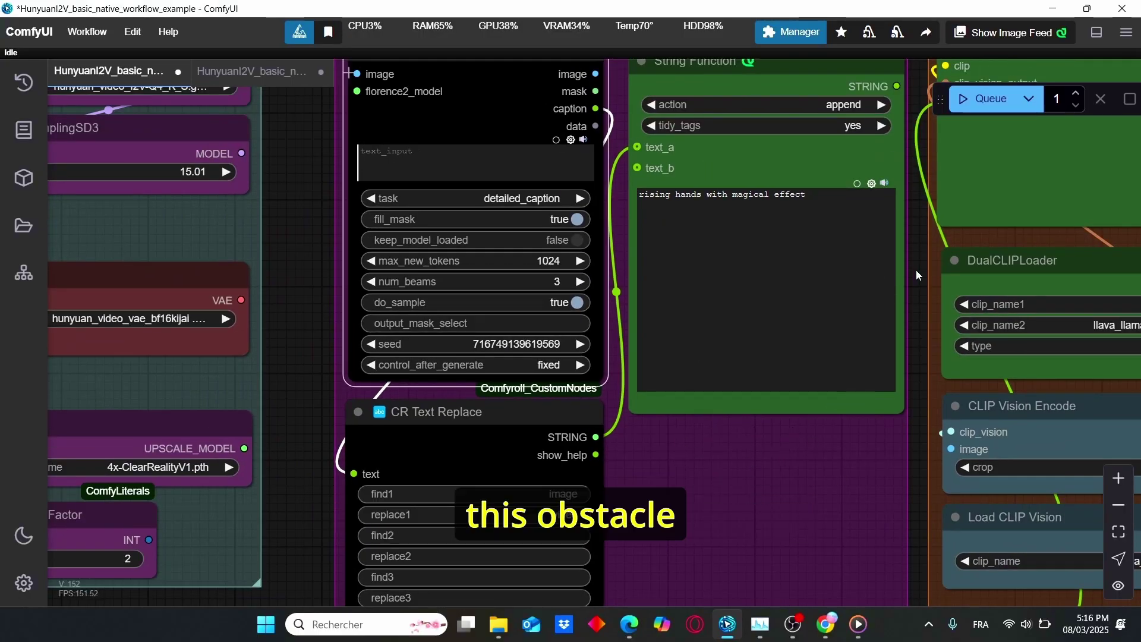
left_click_drag(918, 275, 838, 403)
left_click_drag(832, 164, 700, 206)
left_click_drag(851, 383, 622, 352)
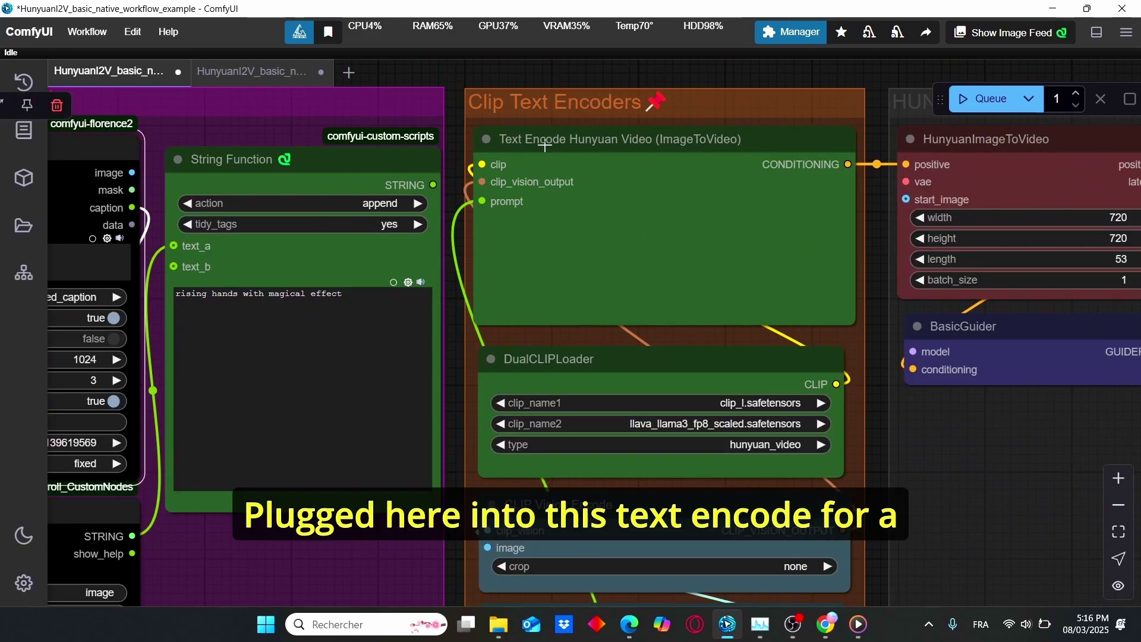
scroll(642, 249, "up", 2)
scroll(683, 241, "down", 1)
scroll(682, 183, "down", 1)
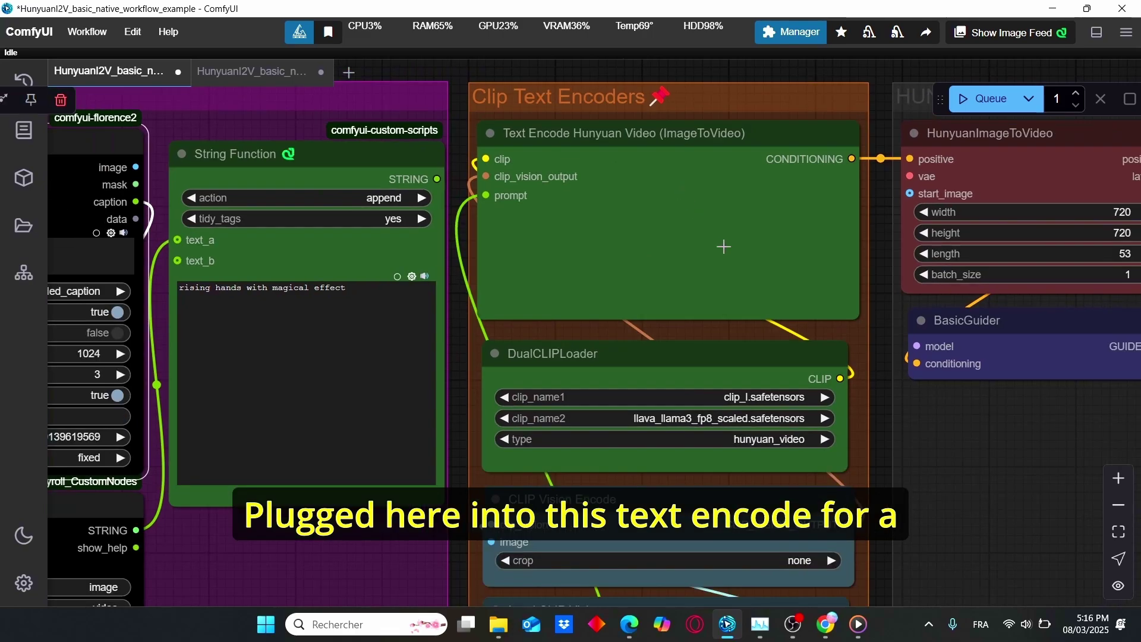
Select the Text Encode Hunyuan Video node and examine the DualCLIPLoader and CLIP Vision nodes below it
left_click(724, 244)
scroll(712, 291, "down", 2)
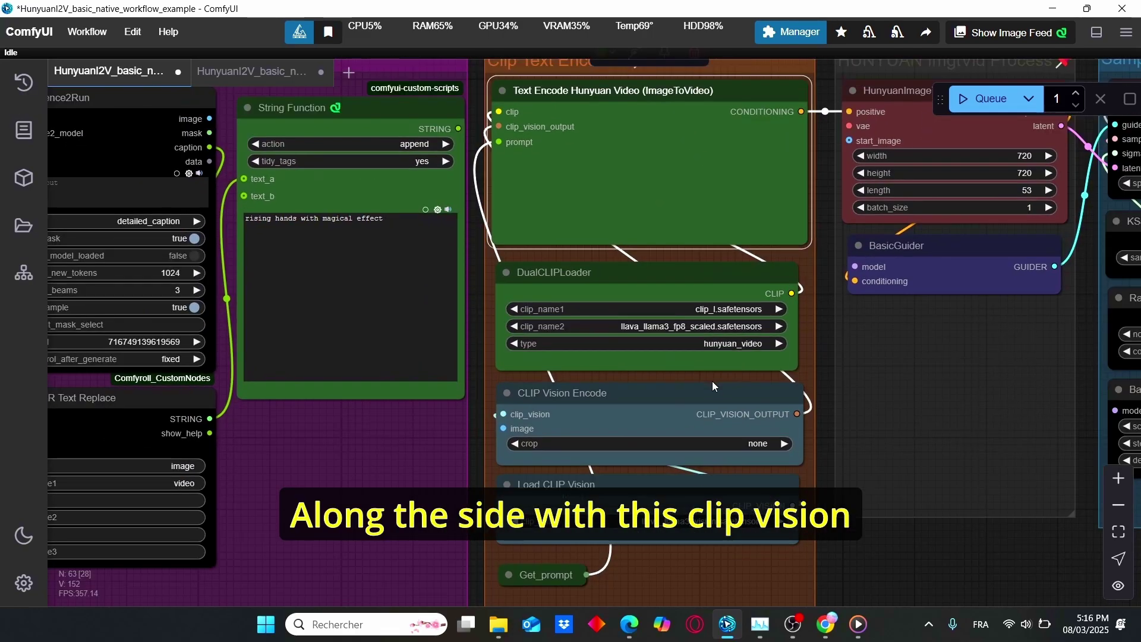
left_click_drag(712, 381, 698, 347)
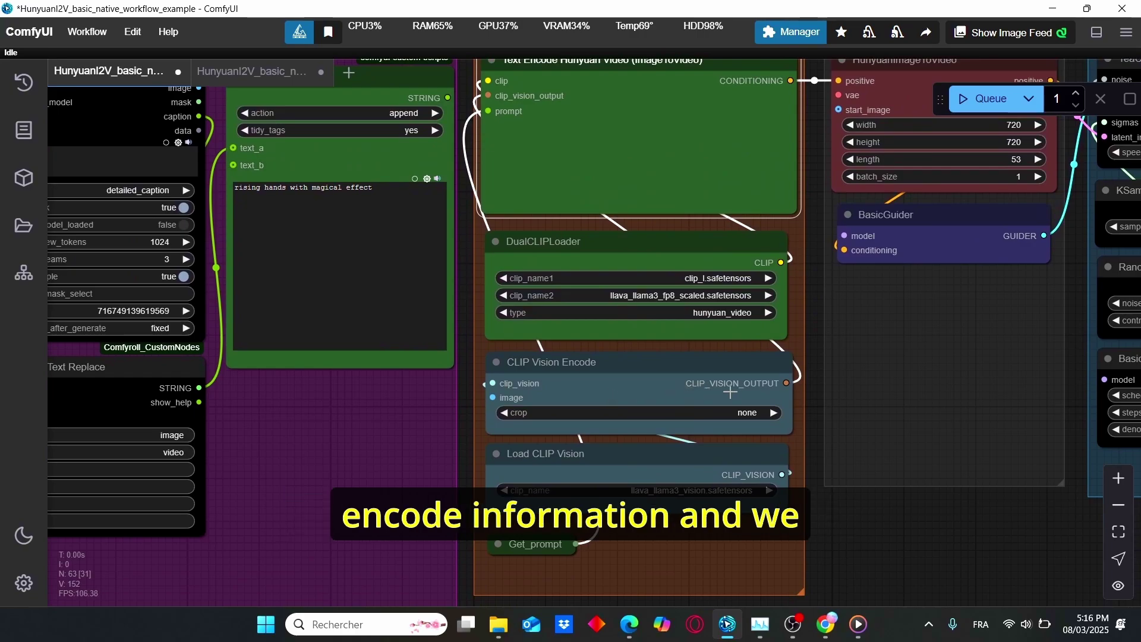
scroll(630, 257, "up", 2)
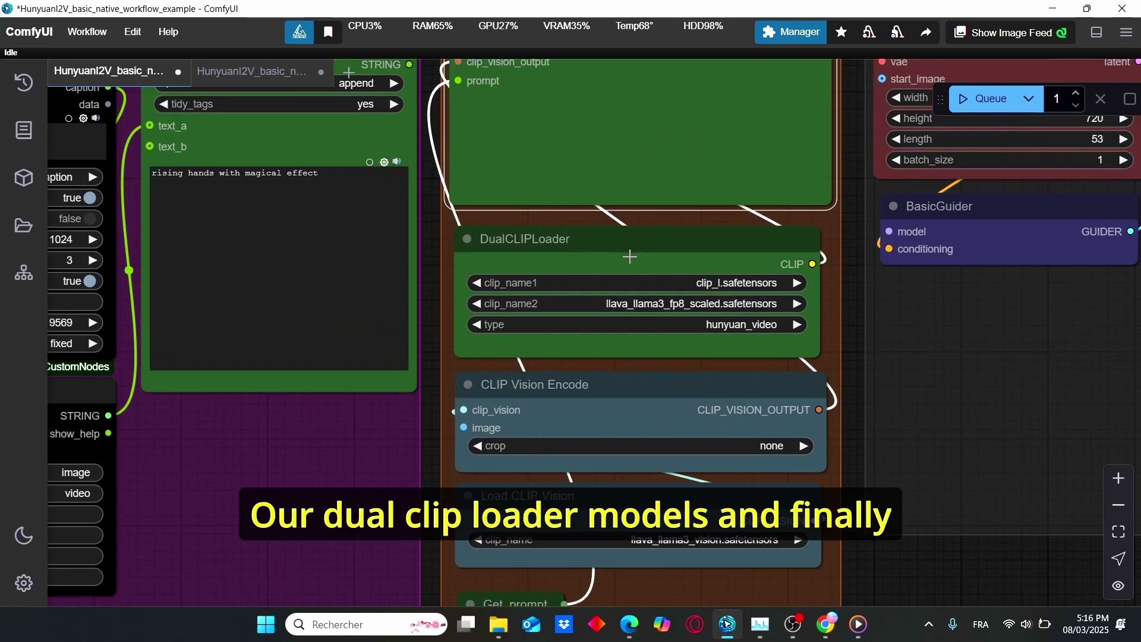
Check the video length setting of the HunyuanImageToVideo node in the HUNYUAN ImgtVid Process group
left_click_drag(974, 277, 593, 419)
scroll(551, 245, "up", 2)
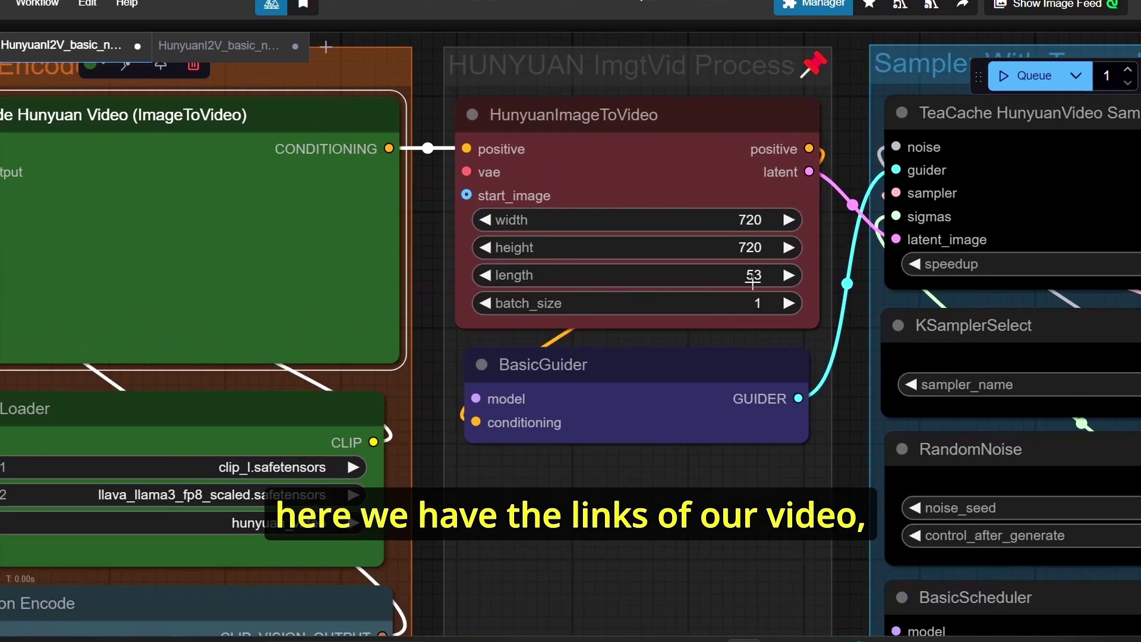
scroll(753, 283, "up", 2)
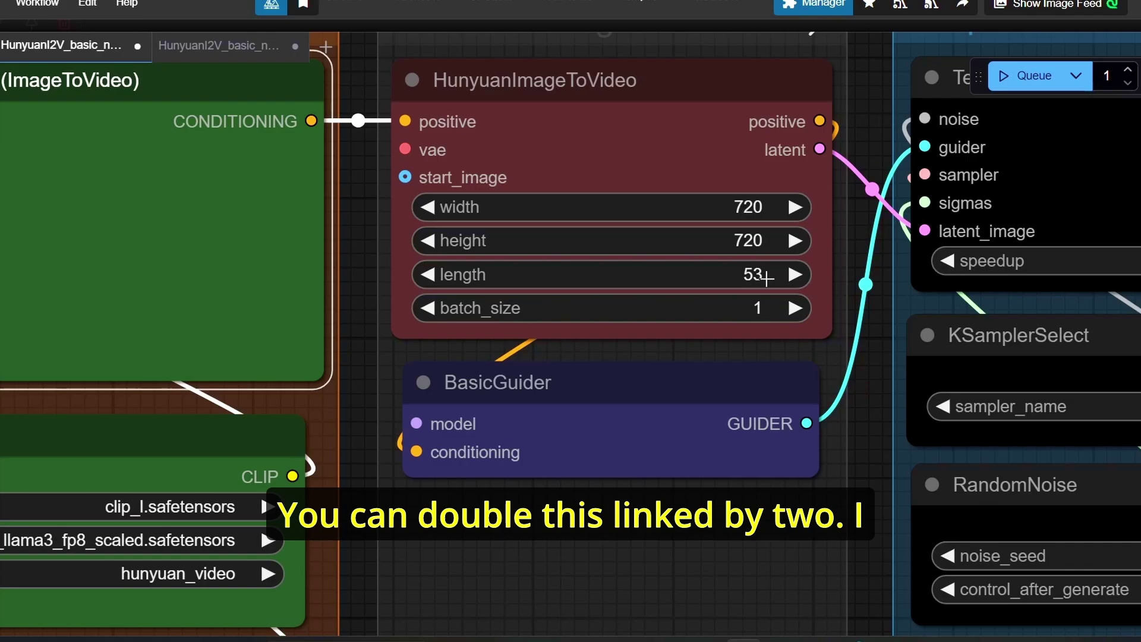
scroll(766, 278, "down", 1)
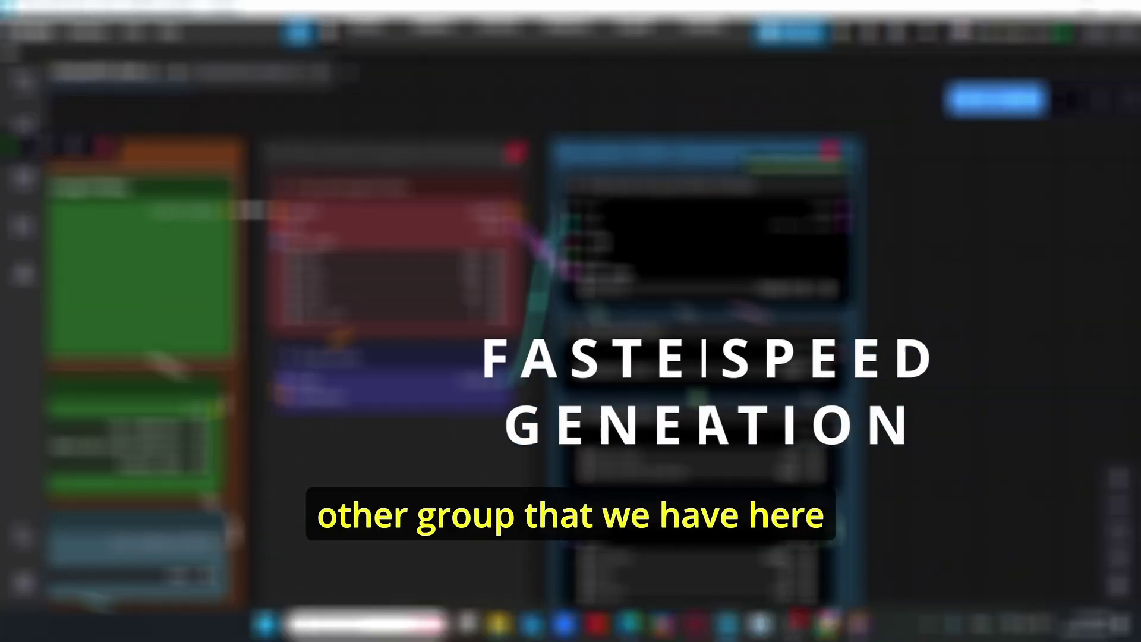
Select the TeaCache HunyuanVideo Sampler and inspect its speedup setting and outputs
left_click(636, 250)
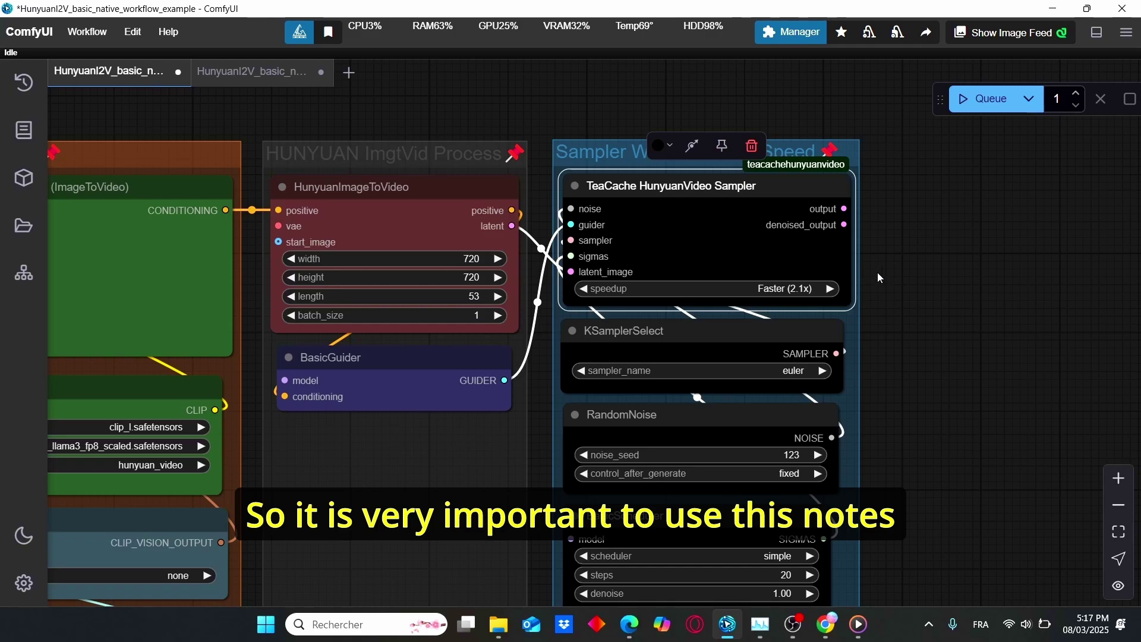
scroll(906, 341, "down", 3)
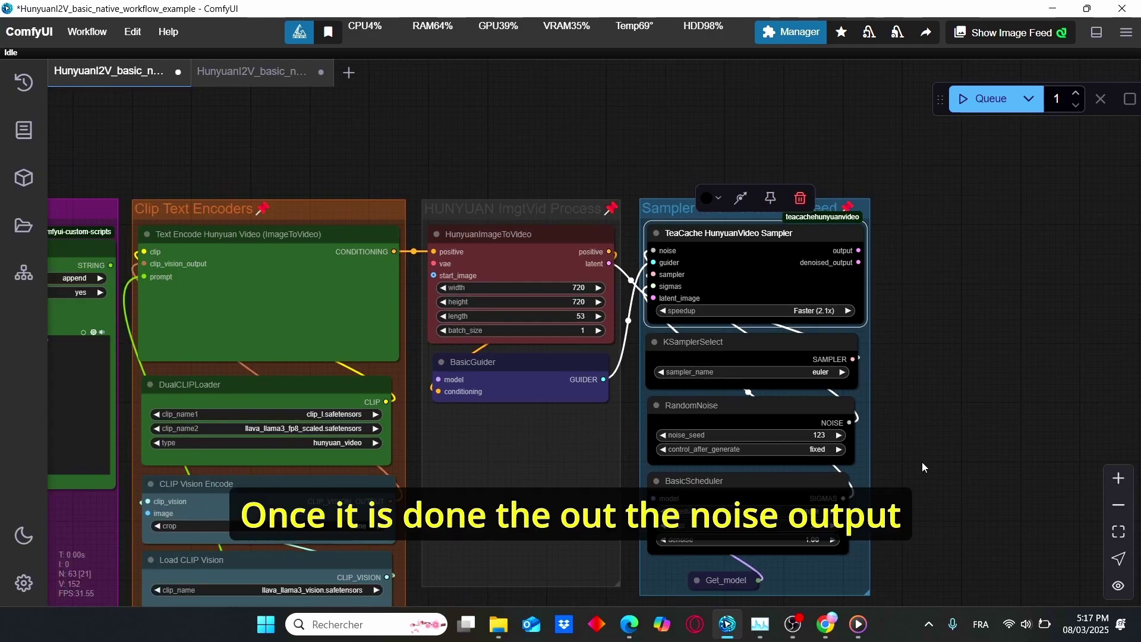
scroll(835, 291, "up", 3)
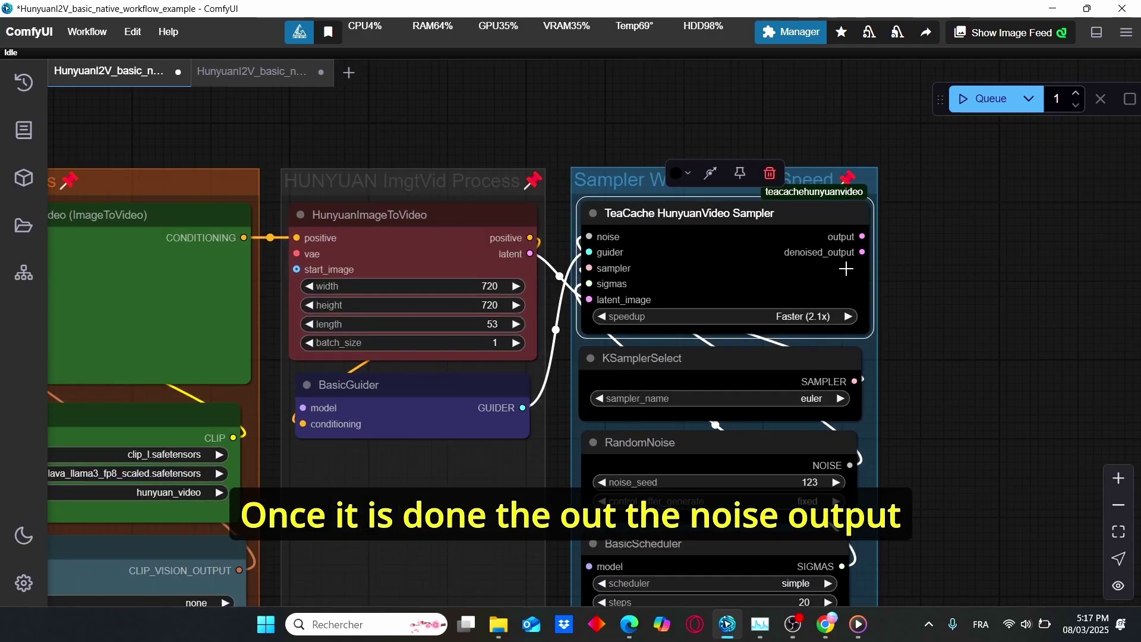
Examine the VAE Decode (Tiled) and Image Concatenate Multi nodes in the VAE Decoding group
scroll(894, 286, "down", 3)
left_click_drag(842, 539, 1072, 135)
scroll(410, 300, "down", 2)
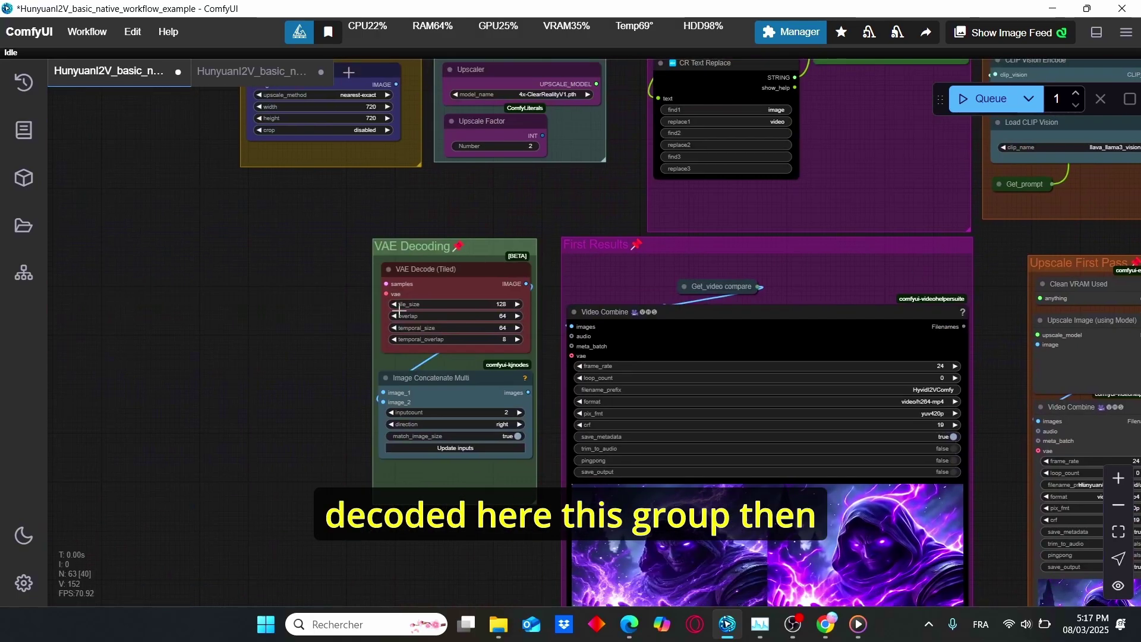
scroll(394, 326, "up", 4)
scroll(419, 314, "up", 3)
left_click_drag(235, 312, 264, 281)
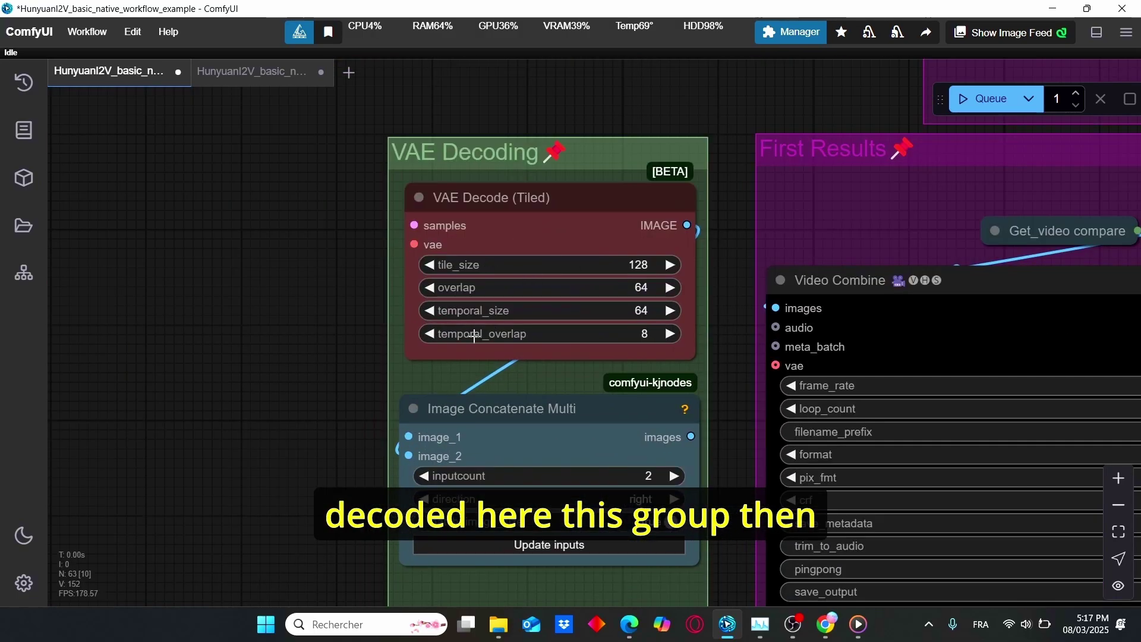
Inspect the Video Combine node's settings and side-by-side preview in the First Results group
scroll(717, 379, "down", 2)
left_click_drag(717, 379, 408, 255)
scroll(441, 284, "down", 1)
scroll(407, 254, "up", 2)
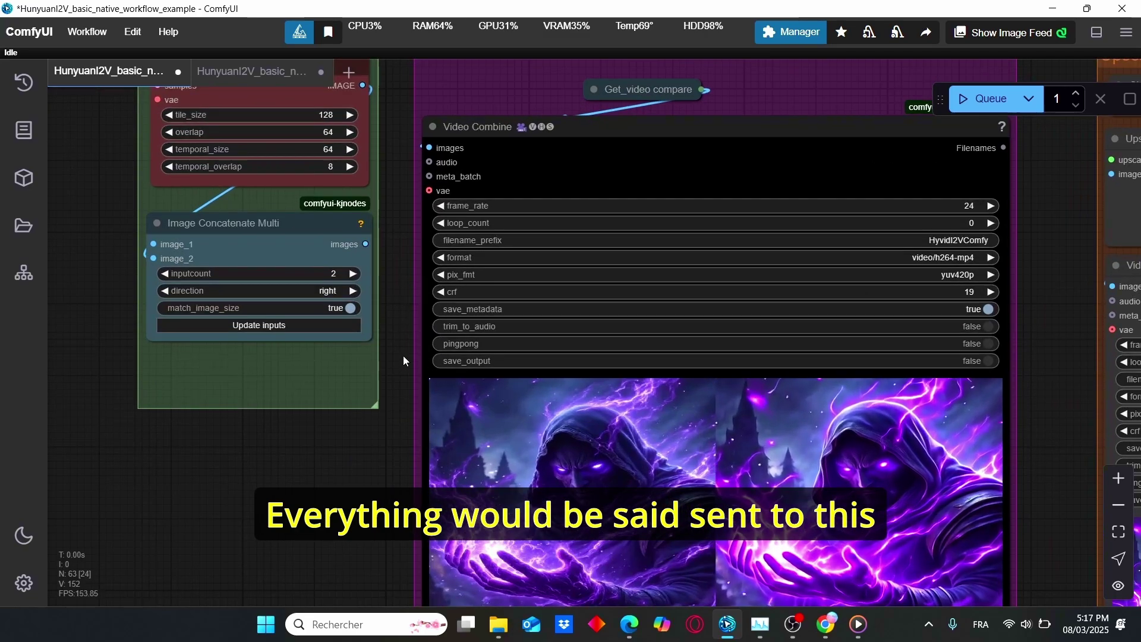
left_click_drag(402, 362, 392, 321)
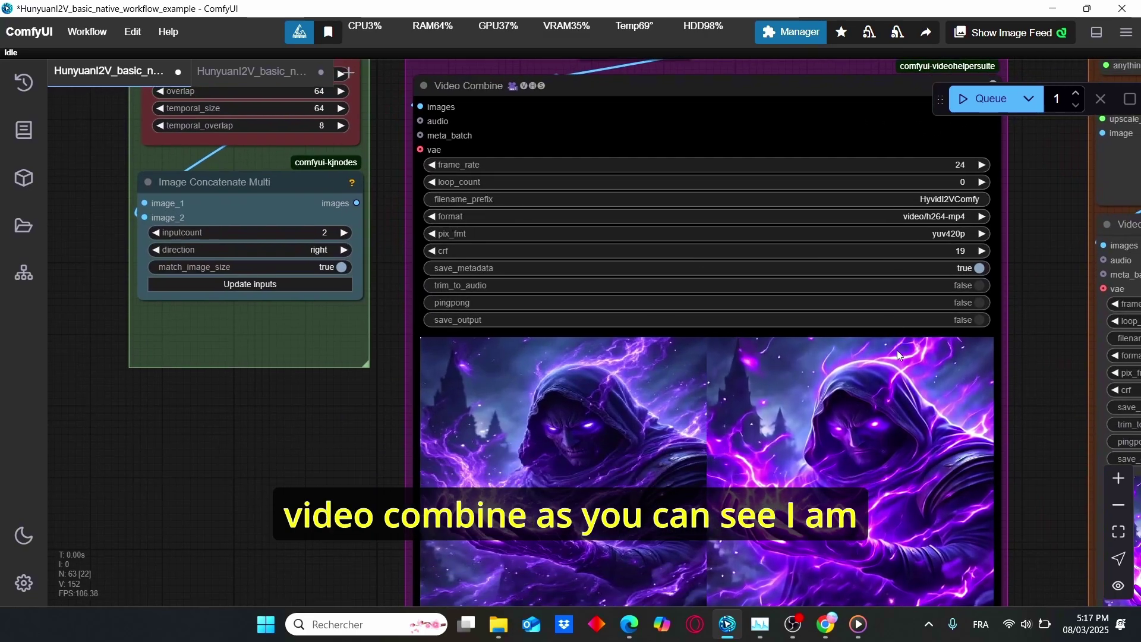
scroll(653, 416, "down", 2)
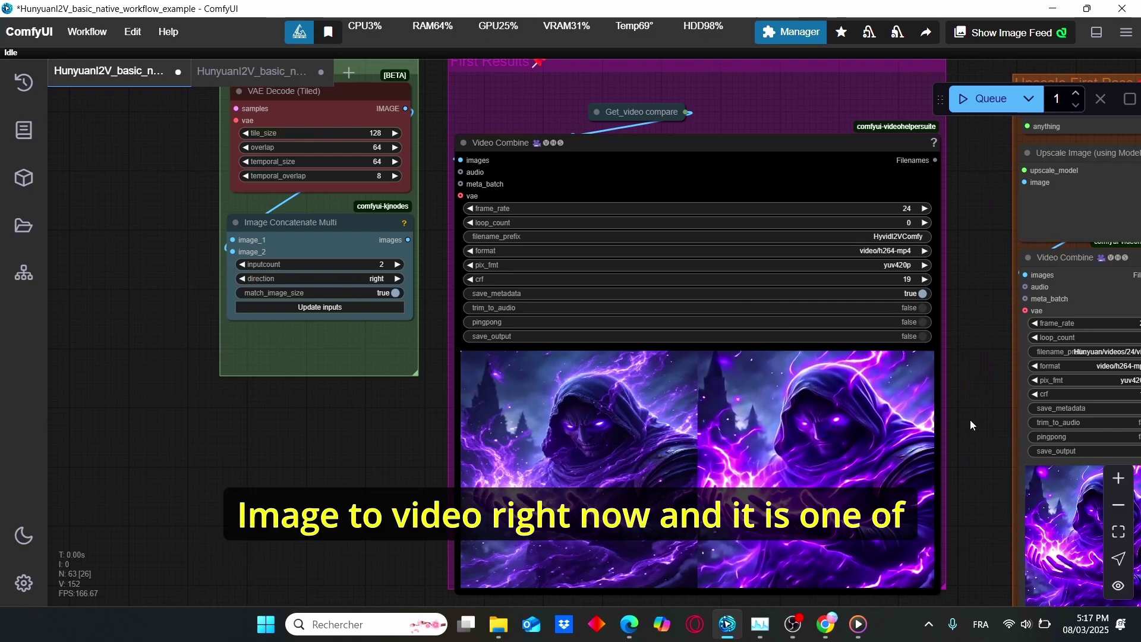
left_click_drag(970, 420, 747, 475)
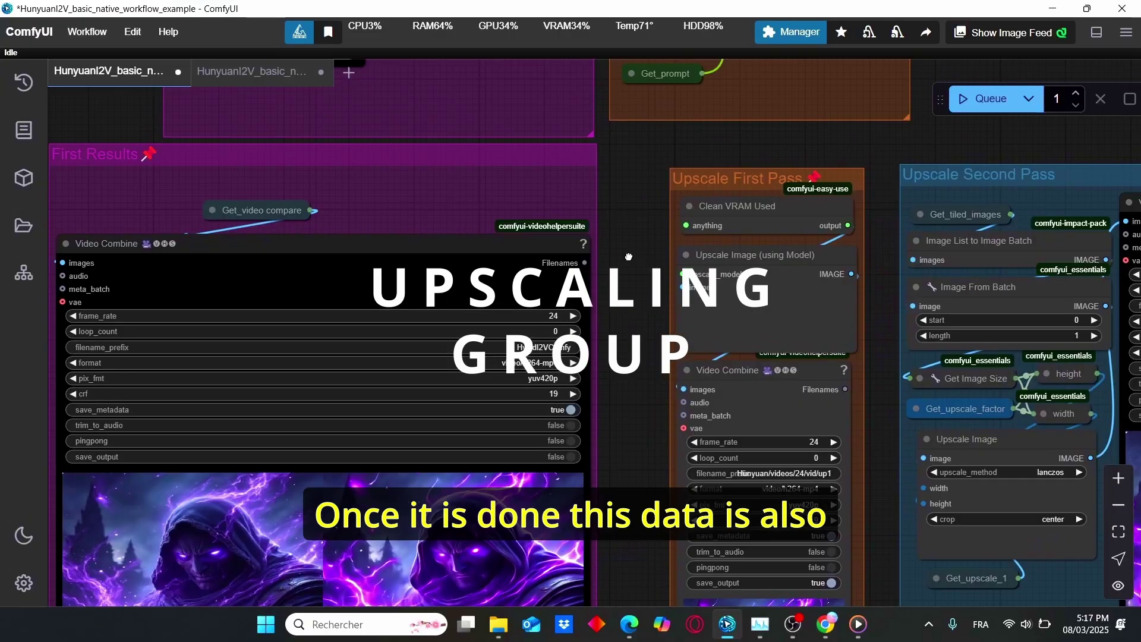
Examine the Clean VRAM Used, Upscale Image (using Model) and Video Combine nodes in the Upscale First Pass group
left_click_drag(626, 258, 545, 253)
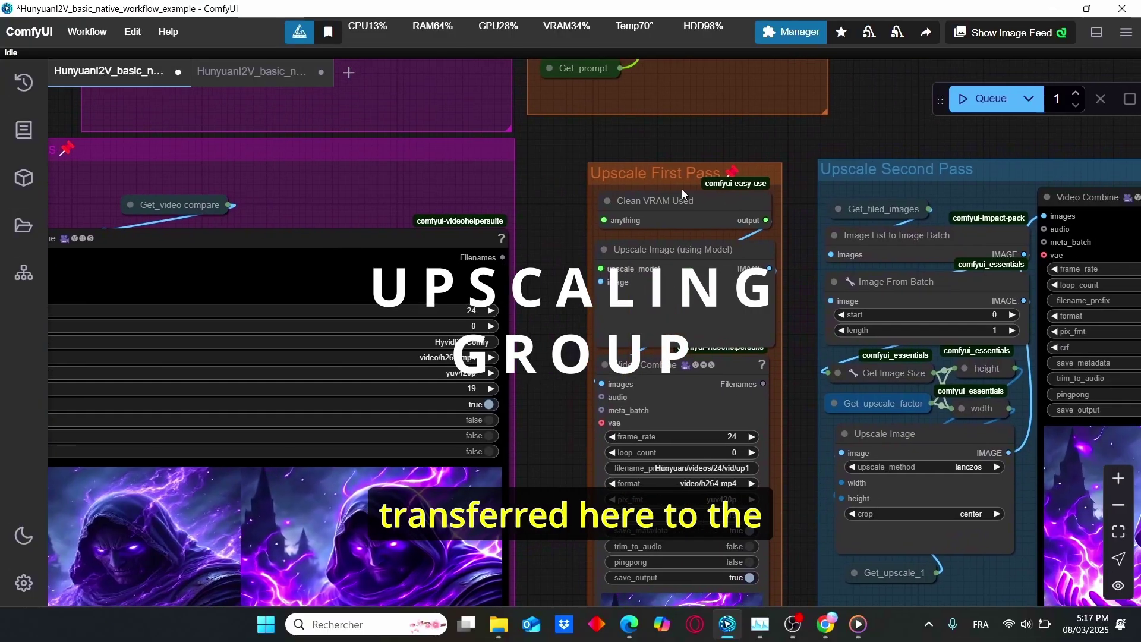
scroll(713, 202, "up", 2)
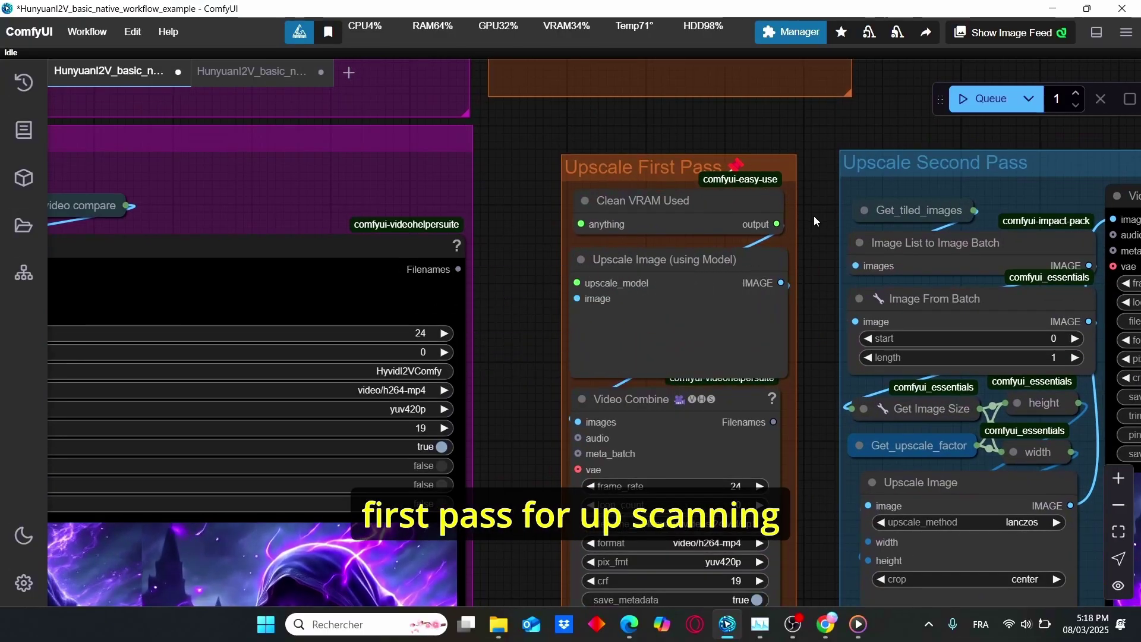
scroll(814, 245, "down", 1)
left_click_drag(823, 390, 824, 270)
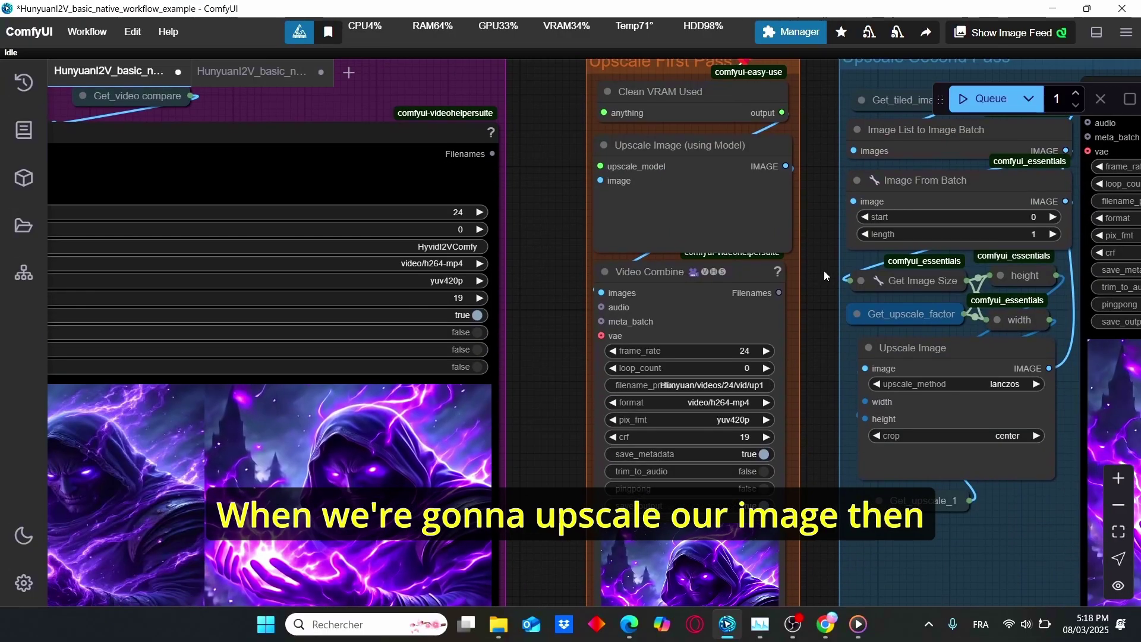
scroll(793, 363, "down", 2)
left_click_drag(806, 328, 651, 262)
scroll(651, 266, "up", 1)
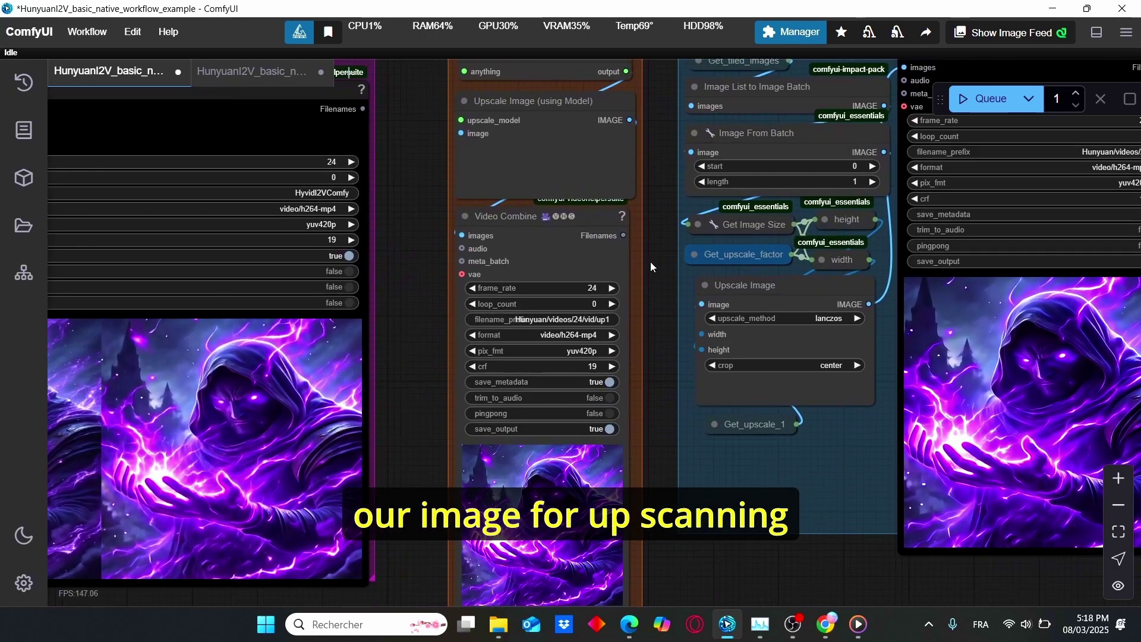
Examine the Upscale Second Pass group and select its Video Combine node to view the high-resolution video
left_click_drag(666, 153, 542, 293)
left_click_drag(719, 116, 636, 92)
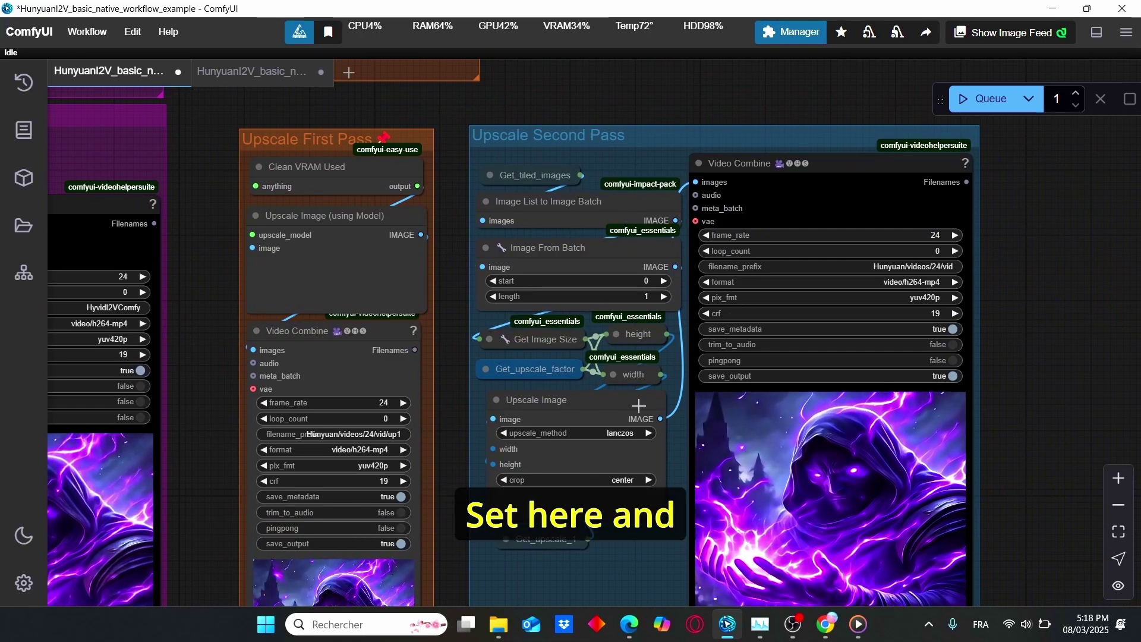
left_click_drag(1028, 267, 1019, 267)
scroll(1001, 458, "up", 1)
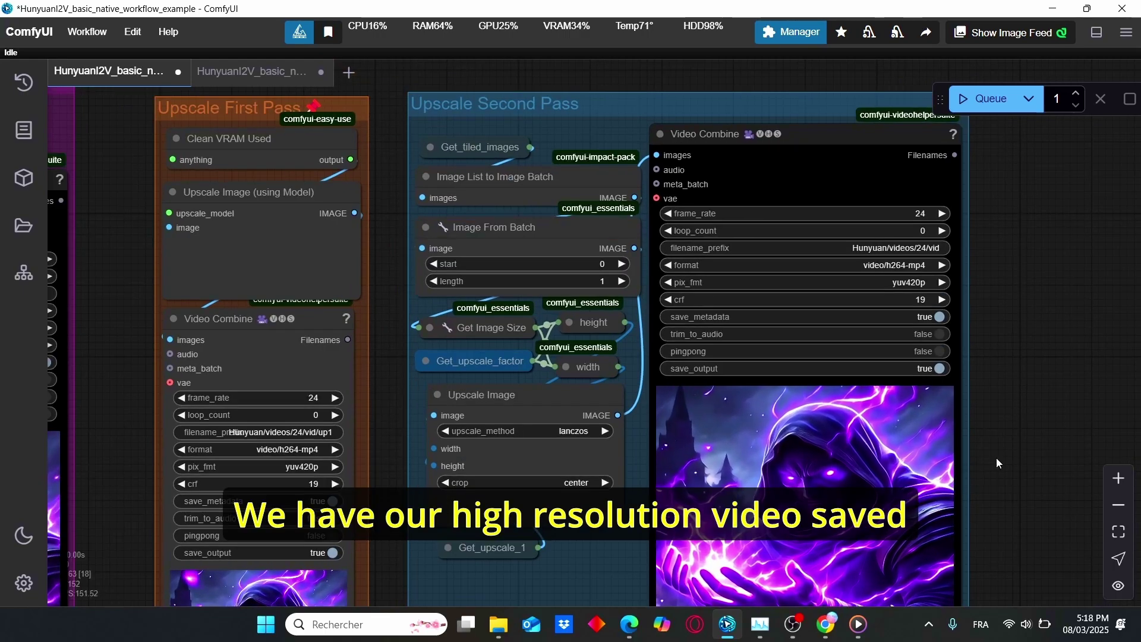
scroll(1004, 457, "down", 1)
left_click_drag(1003, 456, 981, 444)
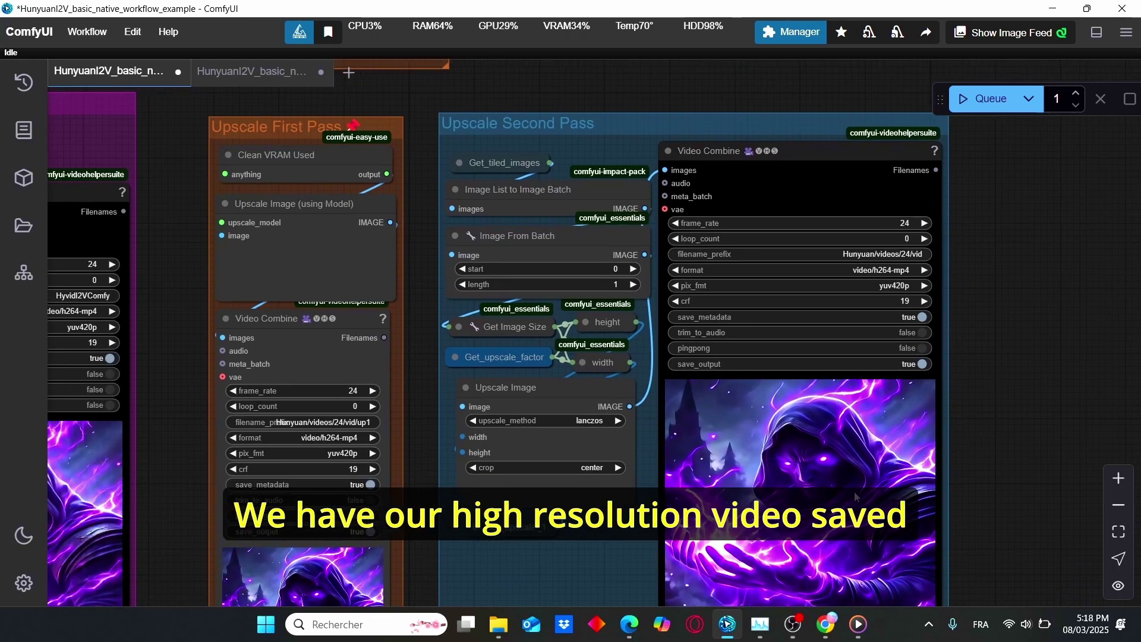
left_click_drag(854, 491, 772, 452)
scroll(776, 440, "up", 1)
scroll(731, 455, "down", 2)
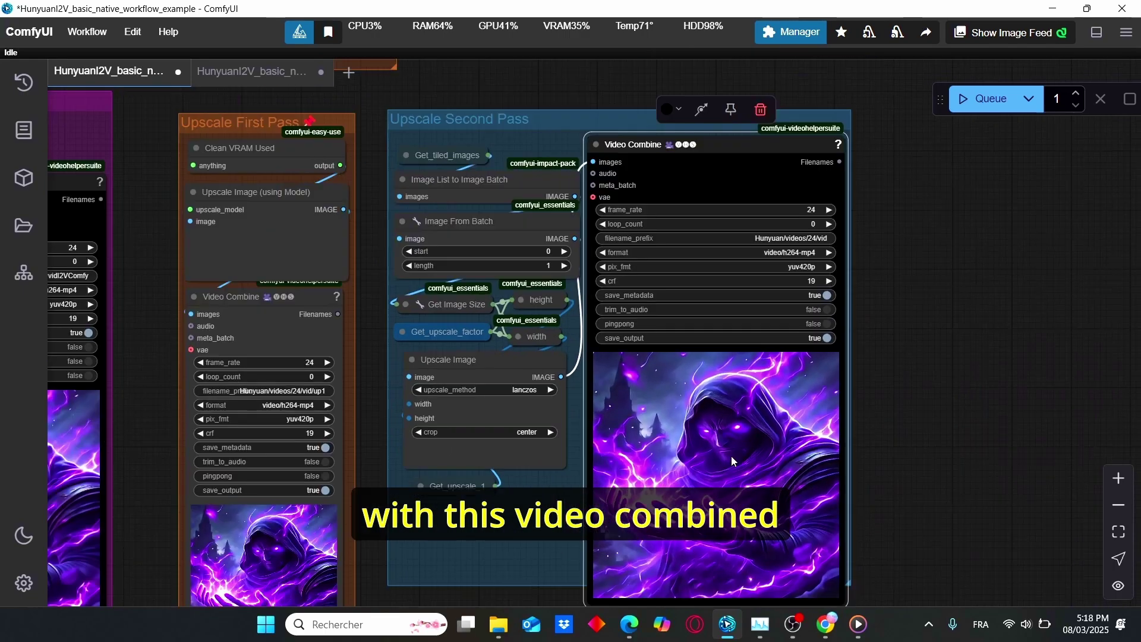
Review the source image and model choices in the Image Loader and Upscaling and Models & VAE groups
scroll(513, 493, "down", 1)
left_click_drag(479, 162, 843, 402)
scroll(394, 377, "down", 5)
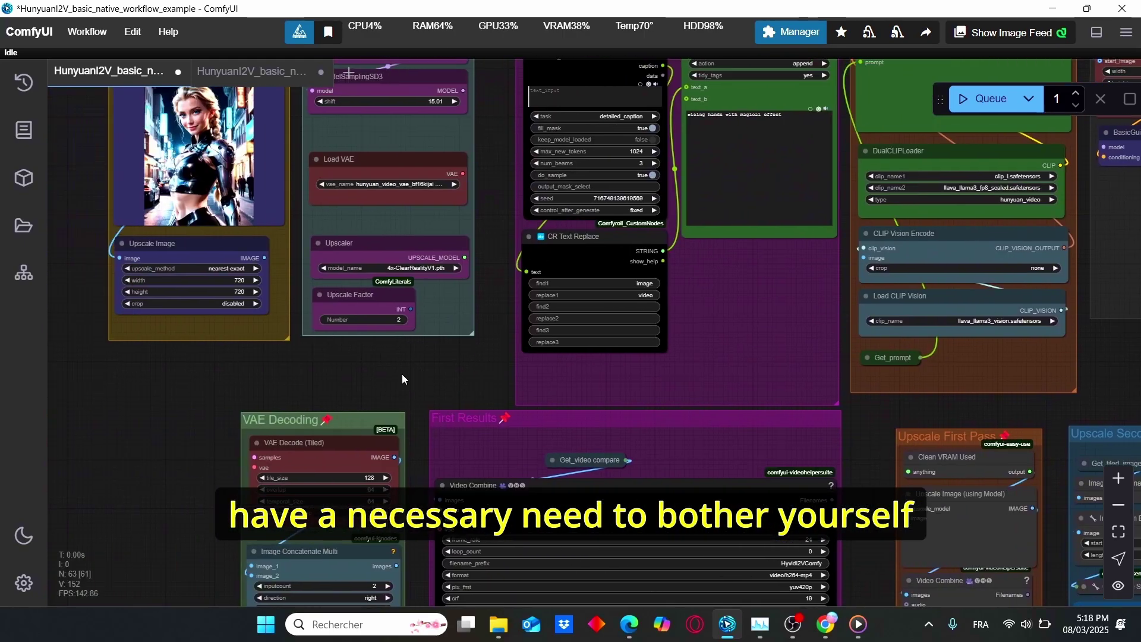
scroll(128, 256, "up", 4)
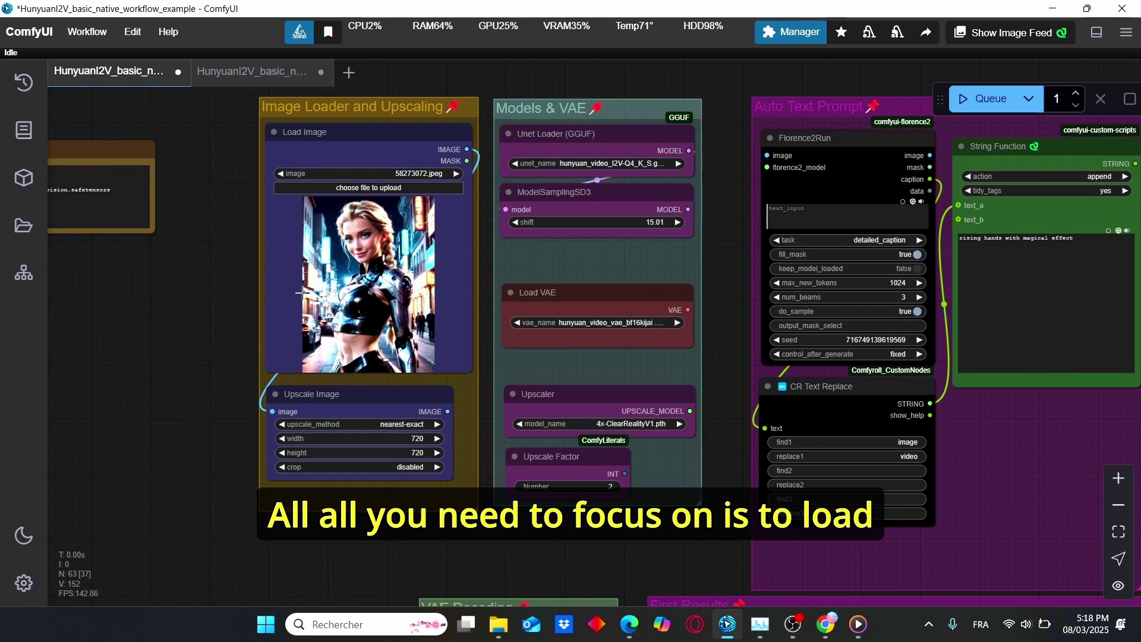
scroll(516, 245, "up", 3)
scroll(501, 396, "down", 2)
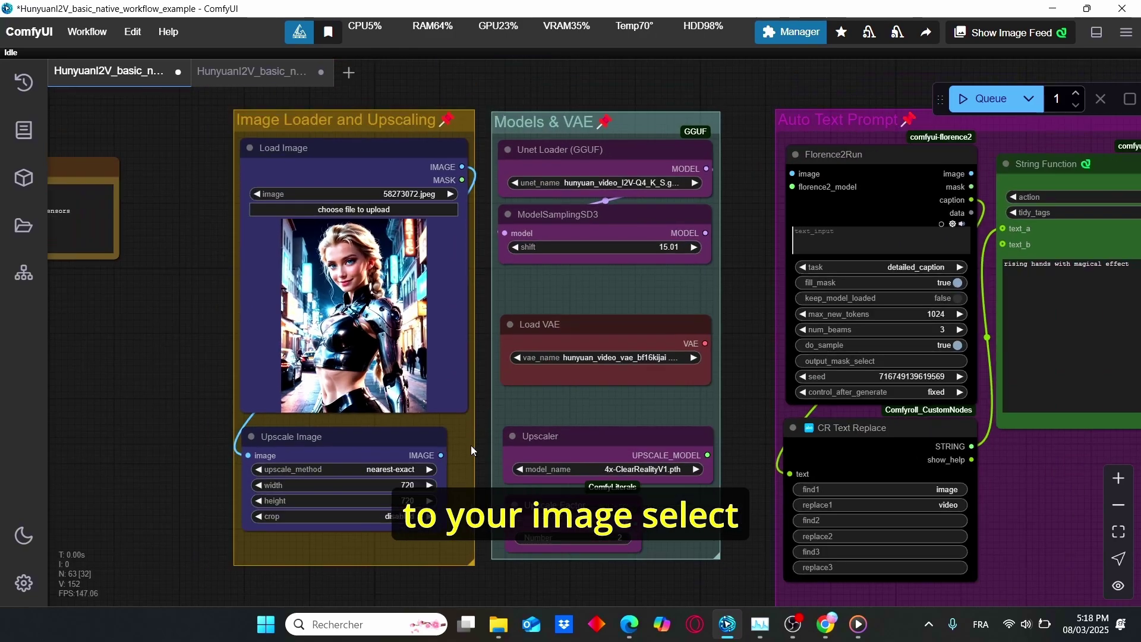
left_click_drag(501, 396, 519, 285)
scroll(363, 427, "up", 4)
scroll(568, 440, "down", 4)
Check the String Function prompt text and the video length in the HunyuanImageToVideo node
scroll(840, 442, "down", 2)
left_click_drag(840, 442, 250, 478)
scroll(1044, 343, "up", 3)
left_click_drag(1043, 343, 866, 429)
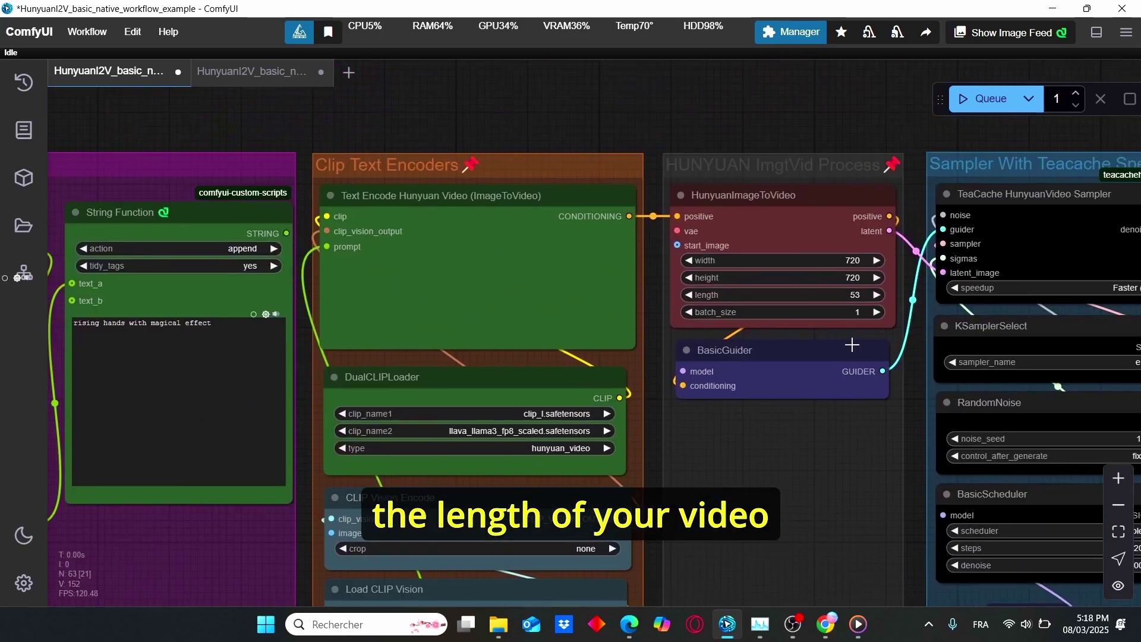
scroll(853, 341, "up", 4)
scroll(783, 458, "down", 3)
Check the Upscale Factor node below the Upscaler in the Models & VAE group
left_click_drag(559, 514, 1075, 327)
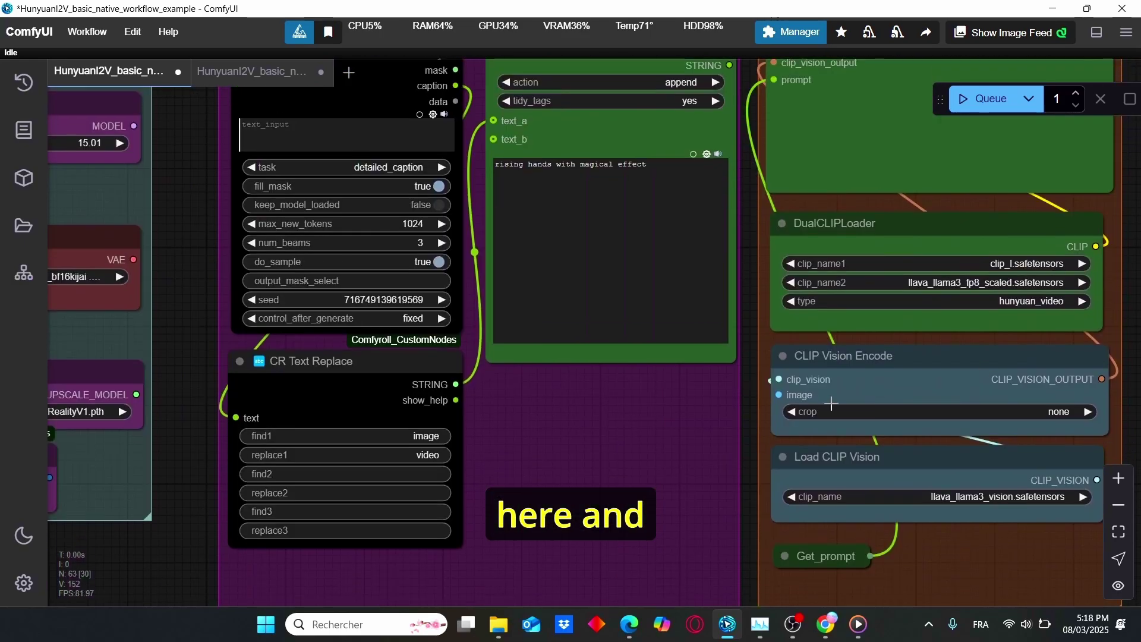
left_click_drag(362, 427, 862, 347)
scroll(519, 415, "up", 2)
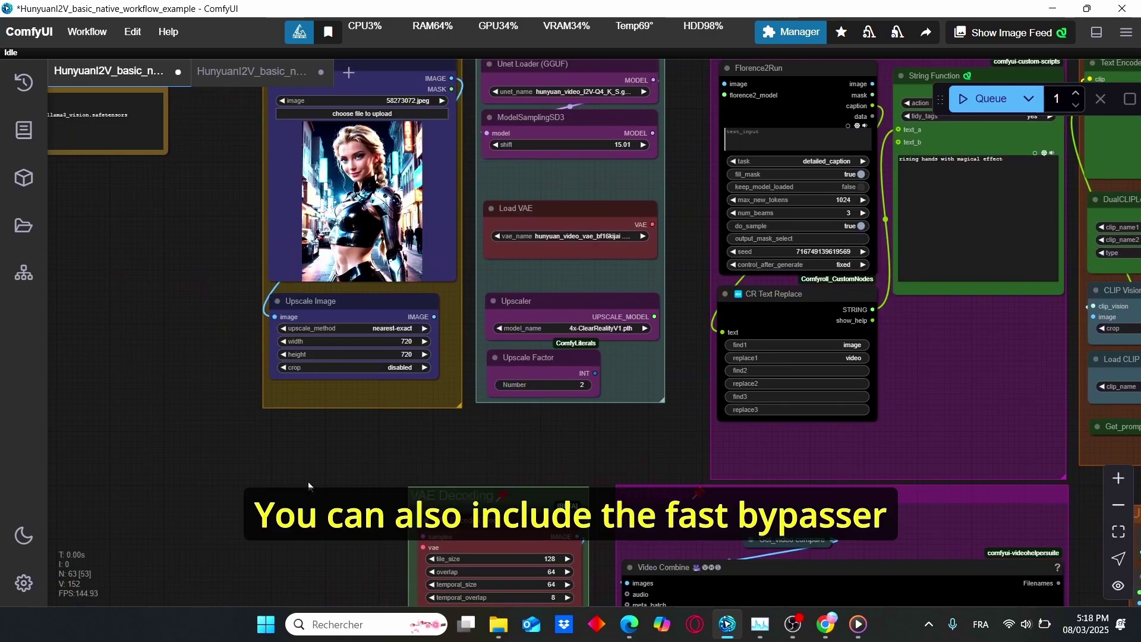
Add a Fast Groups Bypasser (rgthree) node below the Image Loader and Upscaling group and enlarge it
double_click(308, 481)
type("fastb")
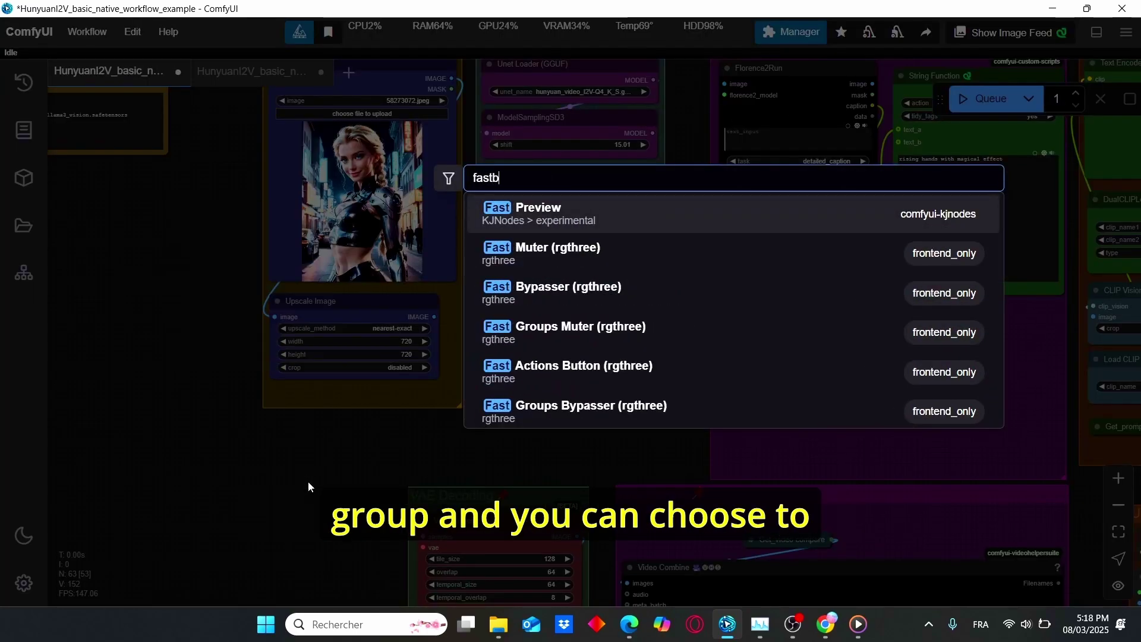
key("Return")
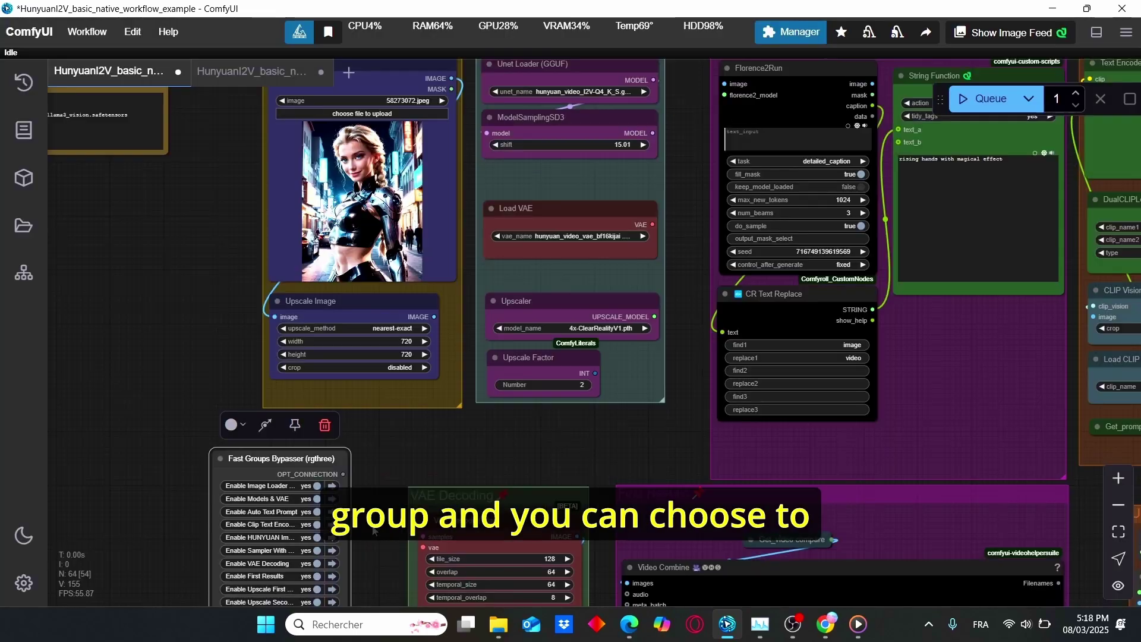
left_click_drag(376, 528, 347, 394)
scroll(347, 394, "up", 3)
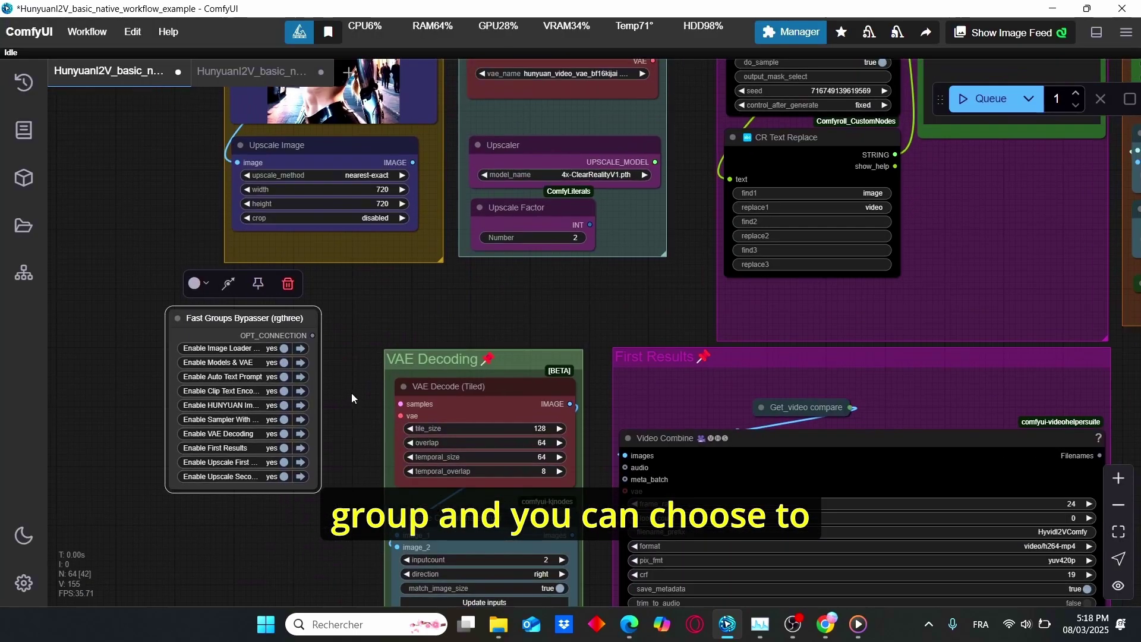
left_click_drag(313, 493, 343, 503)
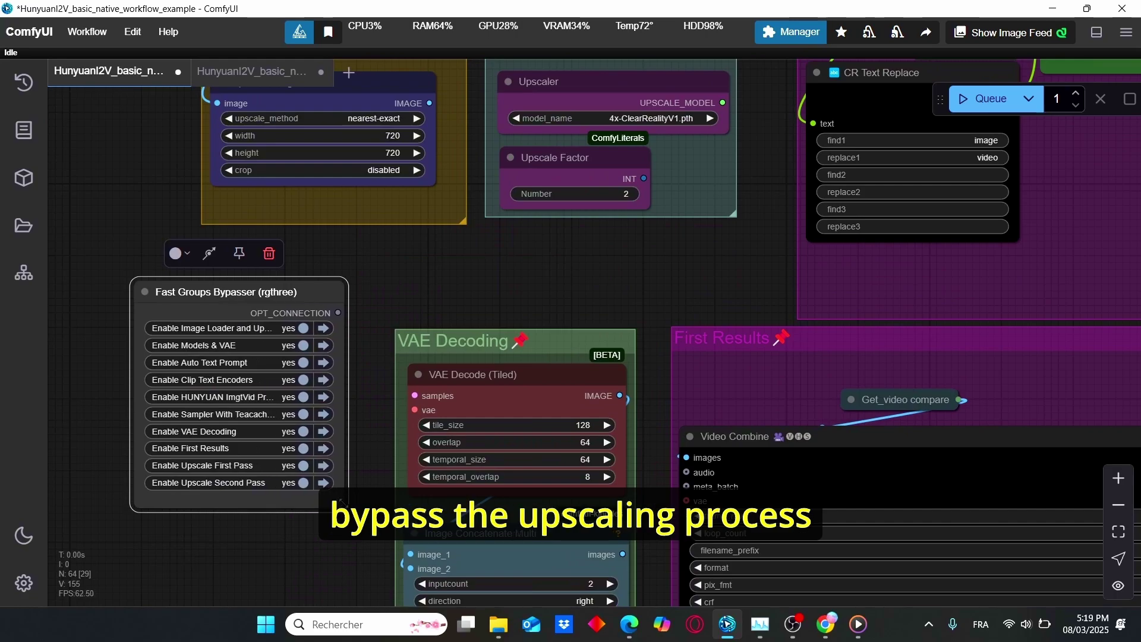
Bypass the Upscale First Pass and Upscale Second Pass groups with the Fast Groups Bypasser, keeping First Results enabled
left_click(304, 466)
left_click(303, 482)
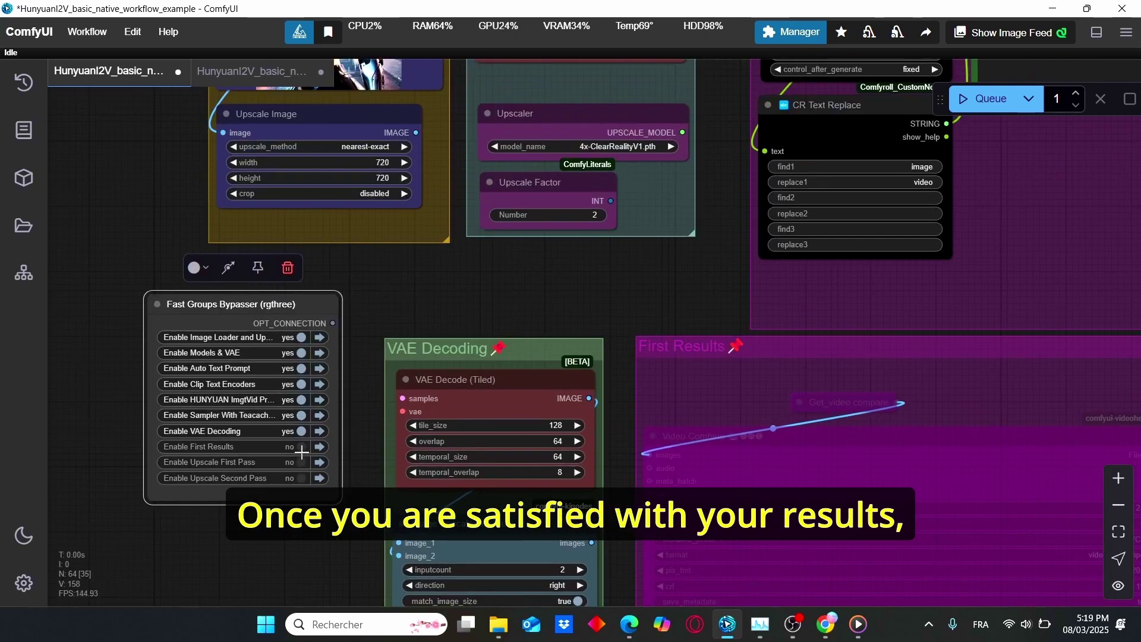
left_click(302, 449)
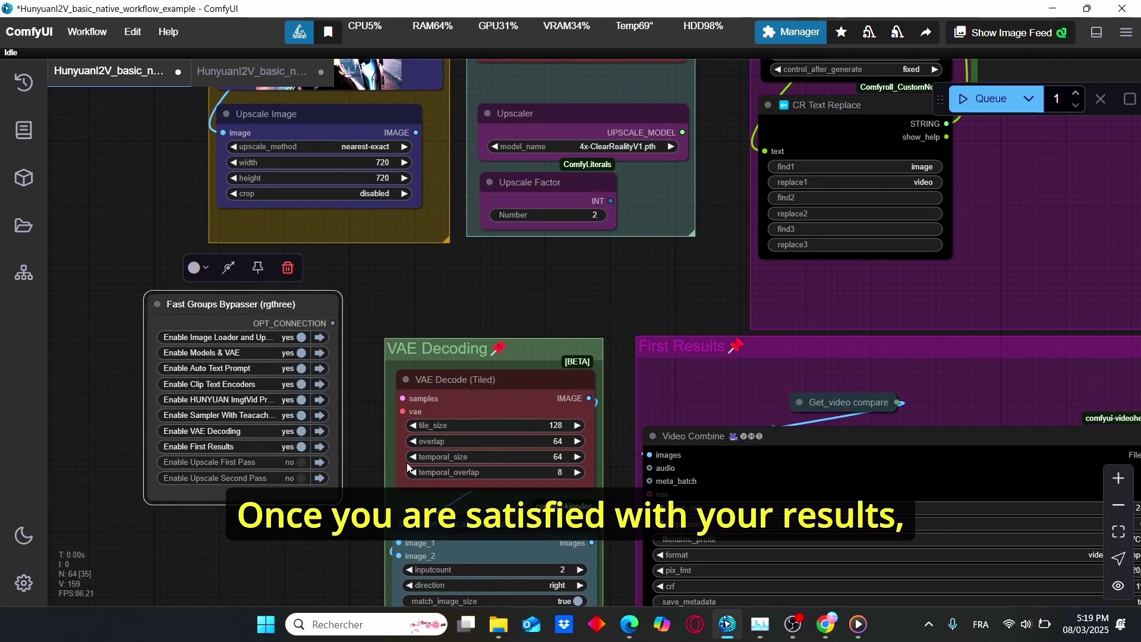
scroll(729, 405, "down", 4)
left_click_drag(944, 397, 595, 313)
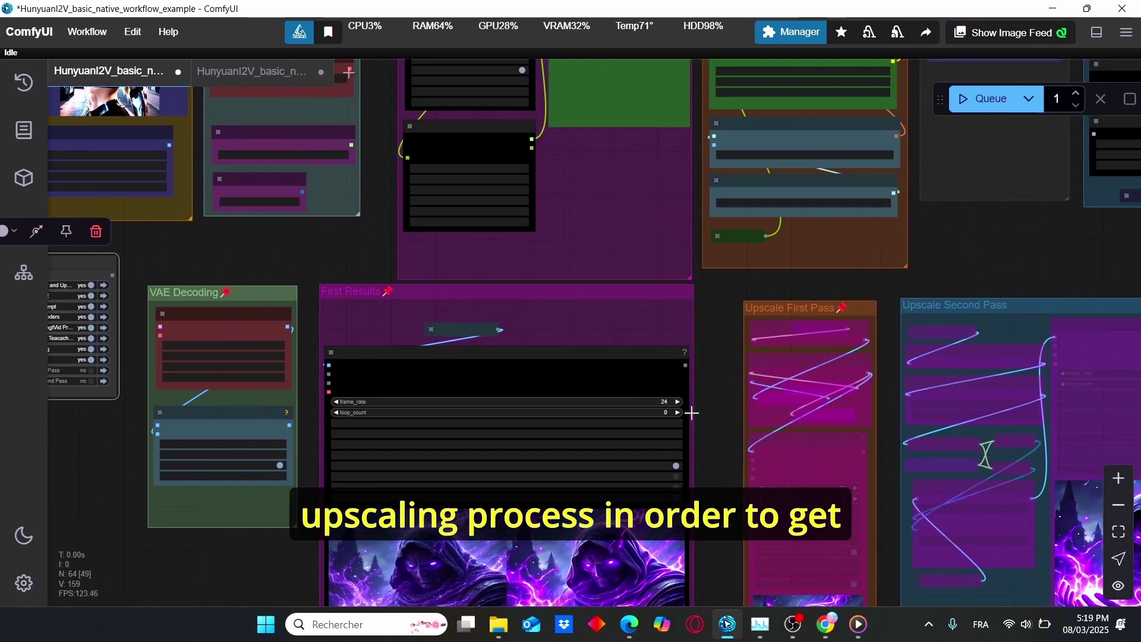
scroll(712, 414, "down", 2)
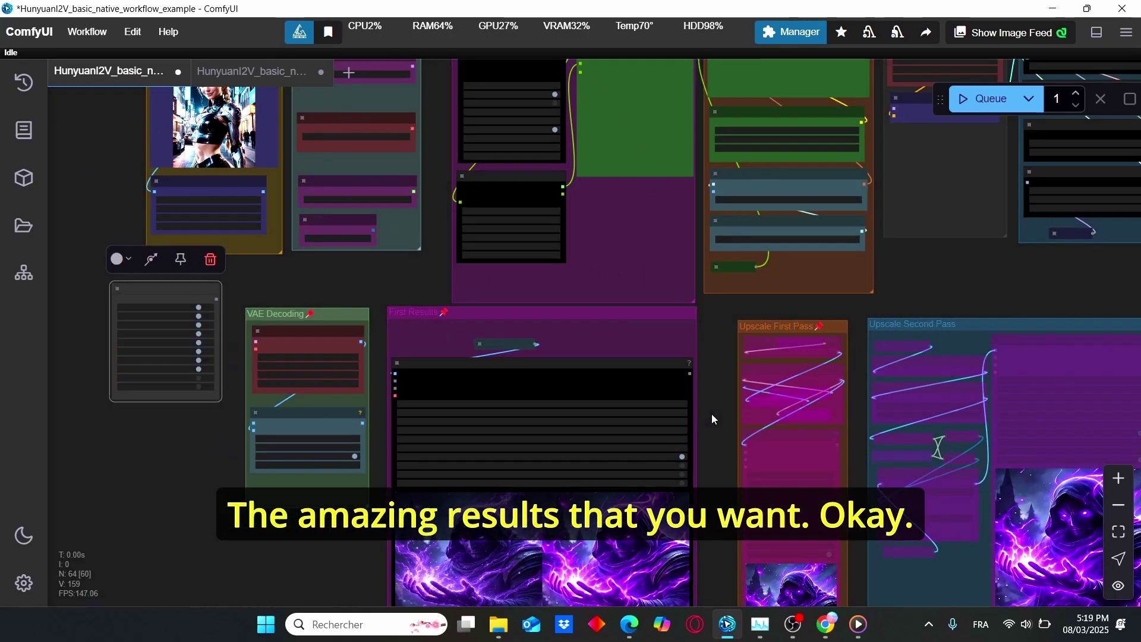
scroll(125, 279, "up", 5)
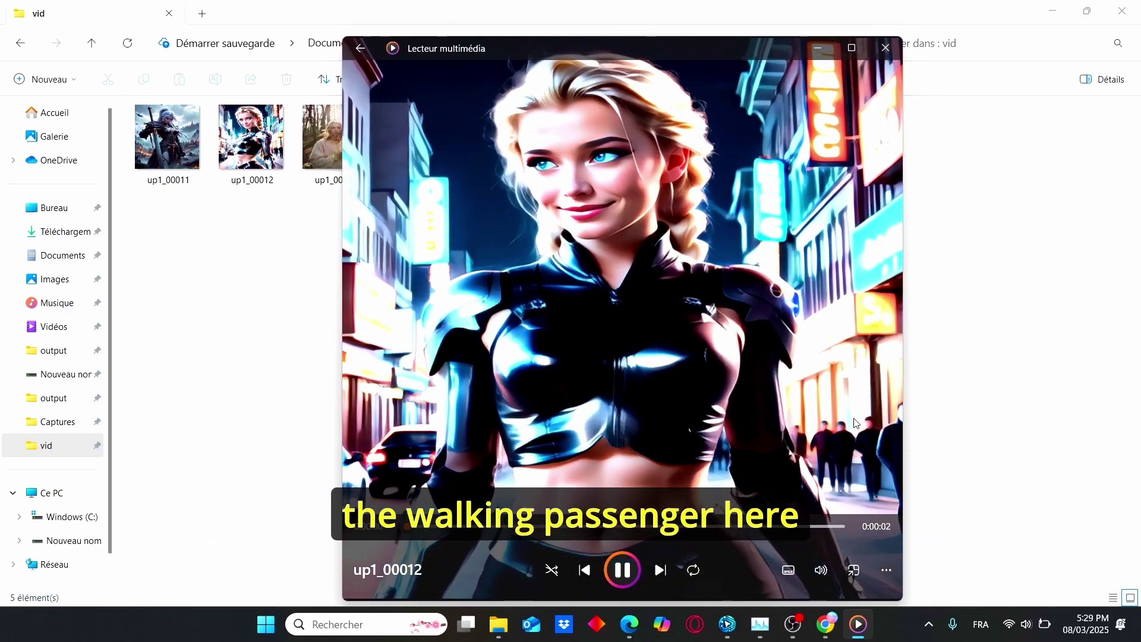
In File Explorer's vid folder, open the up1_00011 video in the media player and review it along with up1_00015
left_click(166, 178)
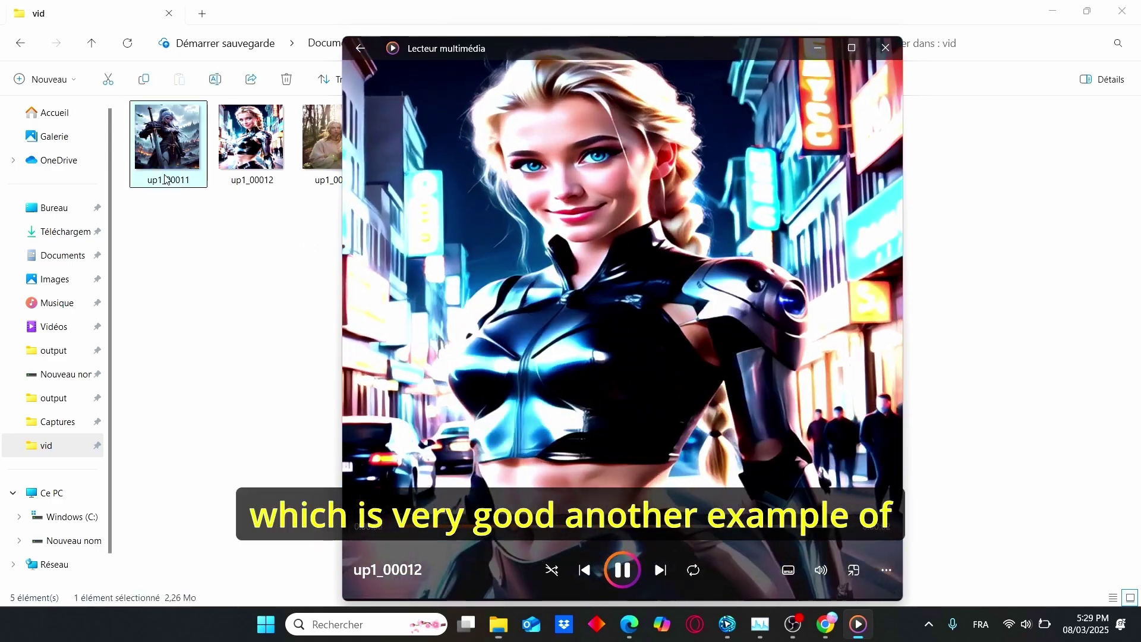
double_click(166, 178)
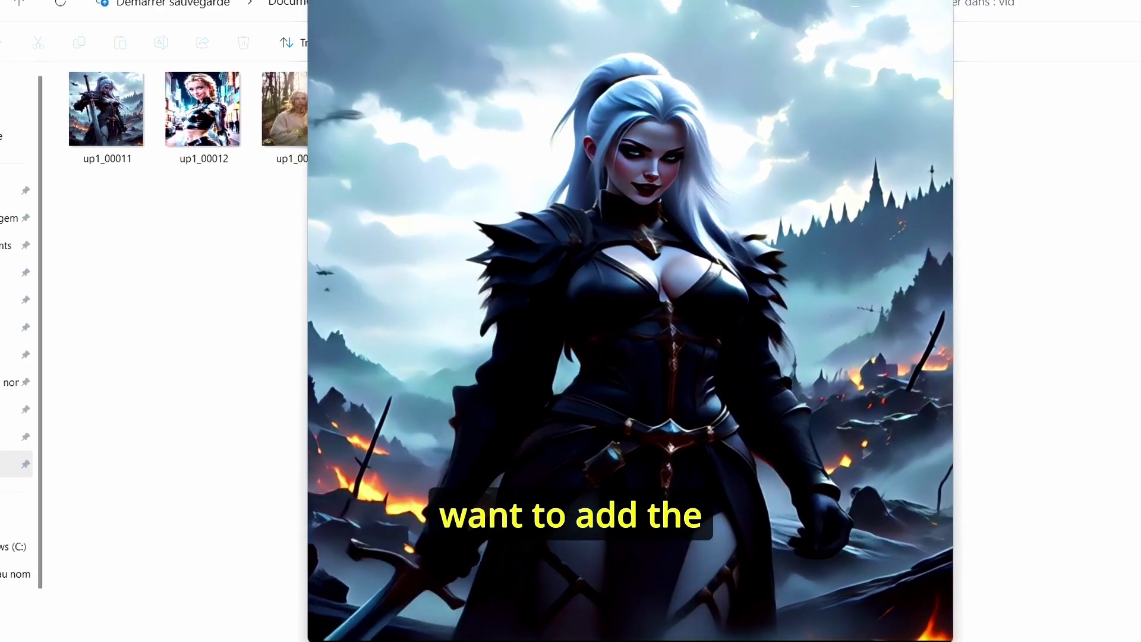
mouse_move(815, 340)
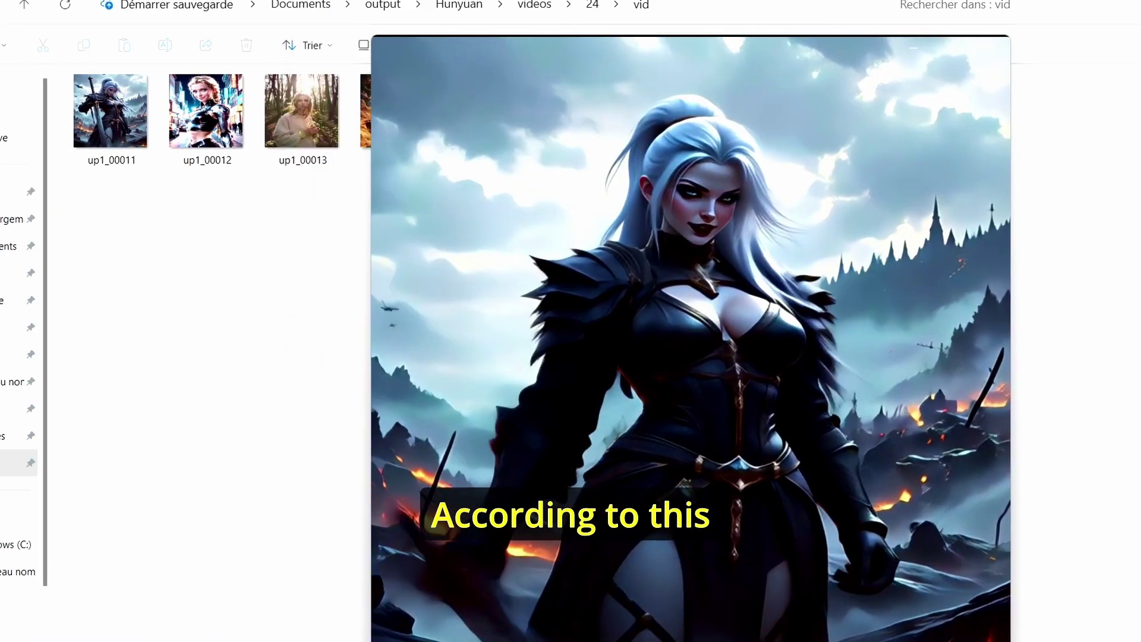
left_click_drag(725, 55, 741, 11)
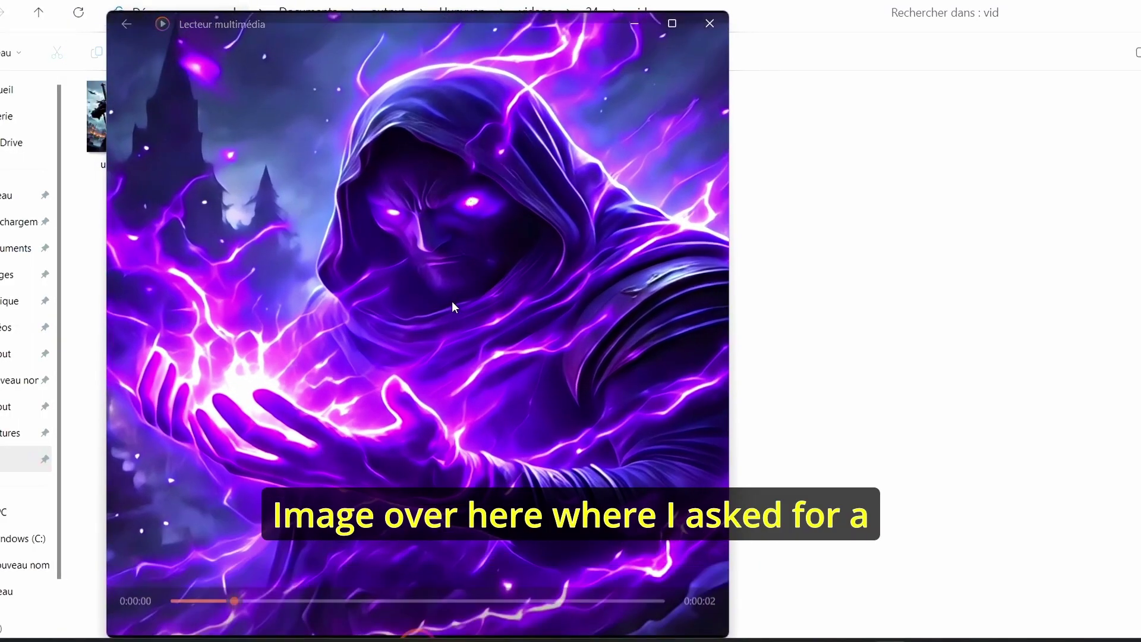
mouse_move(451, 302)
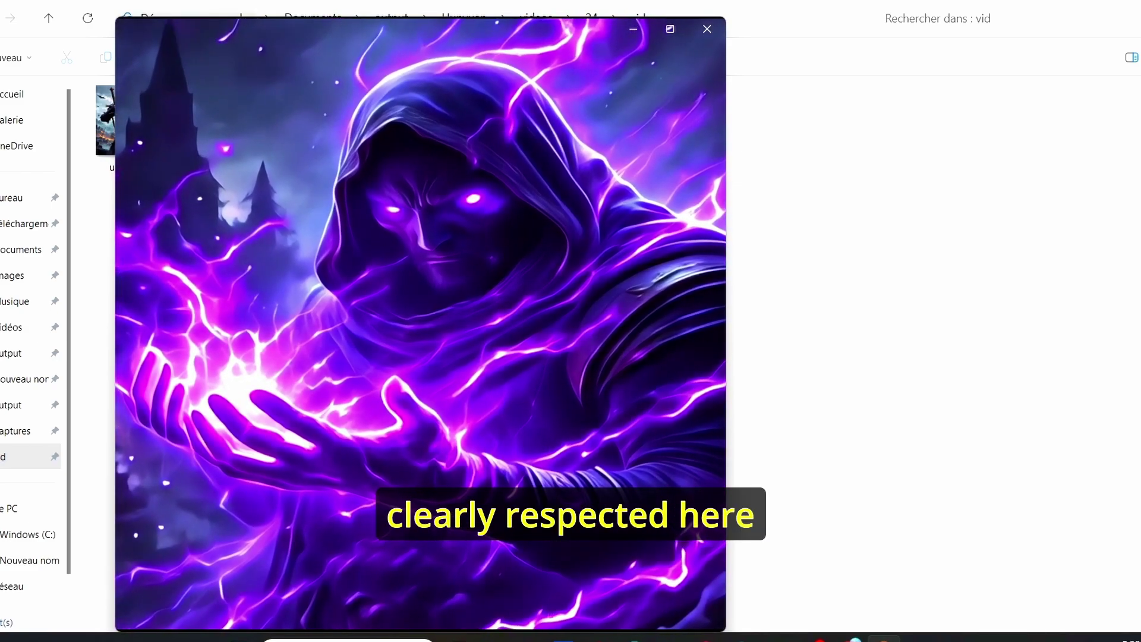
mouse_move(499, 312)
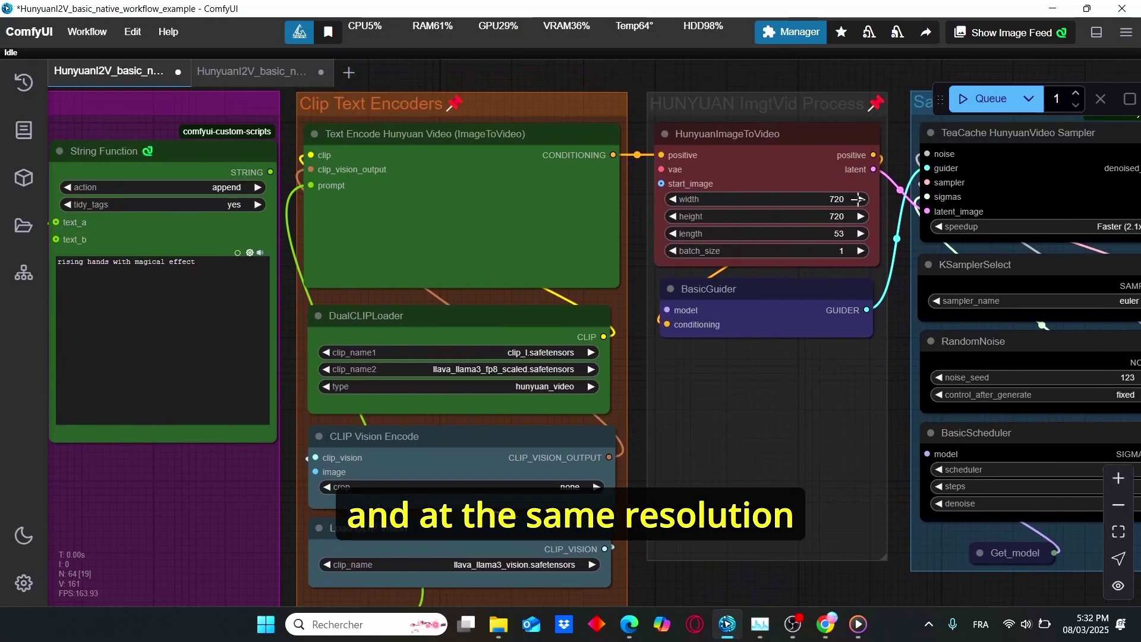
Add a LoraLoaderModelOnly node in the Models & VAE group, connected to the ModelSamplingSD3 node's model output
scroll(859, 423, "down", 3)
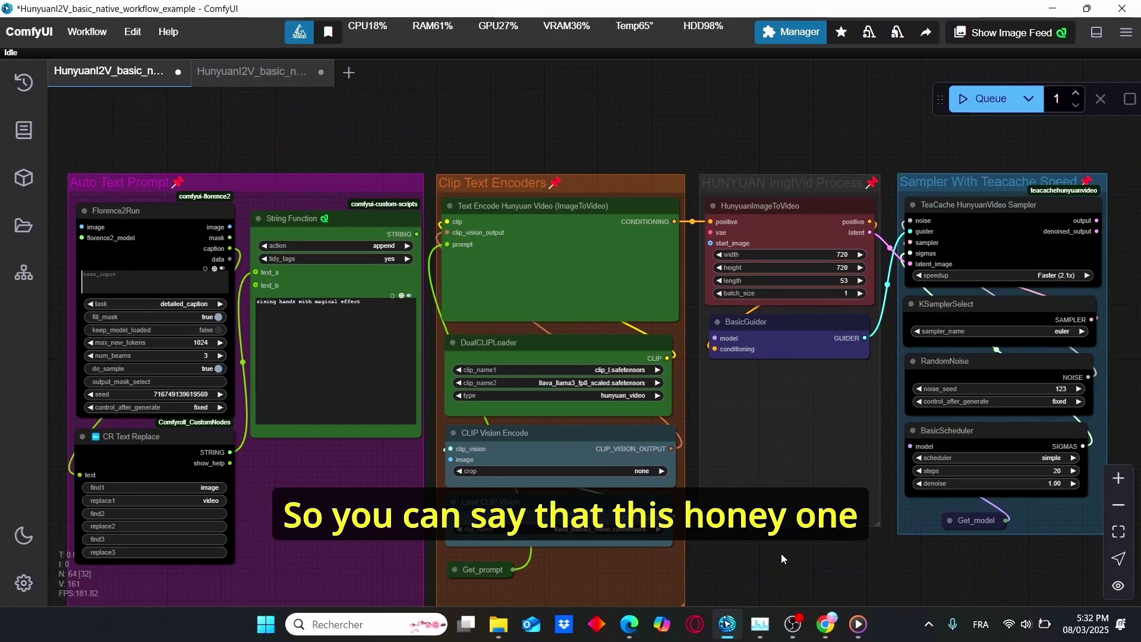
left_click_drag(781, 554, 924, 451)
scroll(527, 444, "down", 2)
left_click_drag(527, 443, 834, 428)
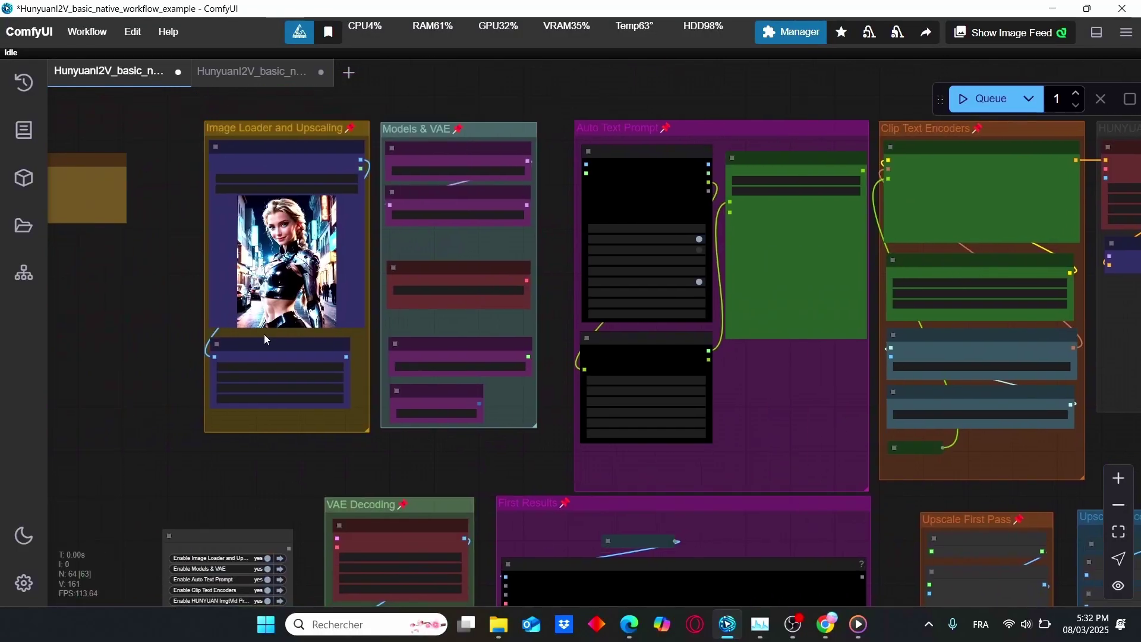
scroll(335, 450, "up", 3)
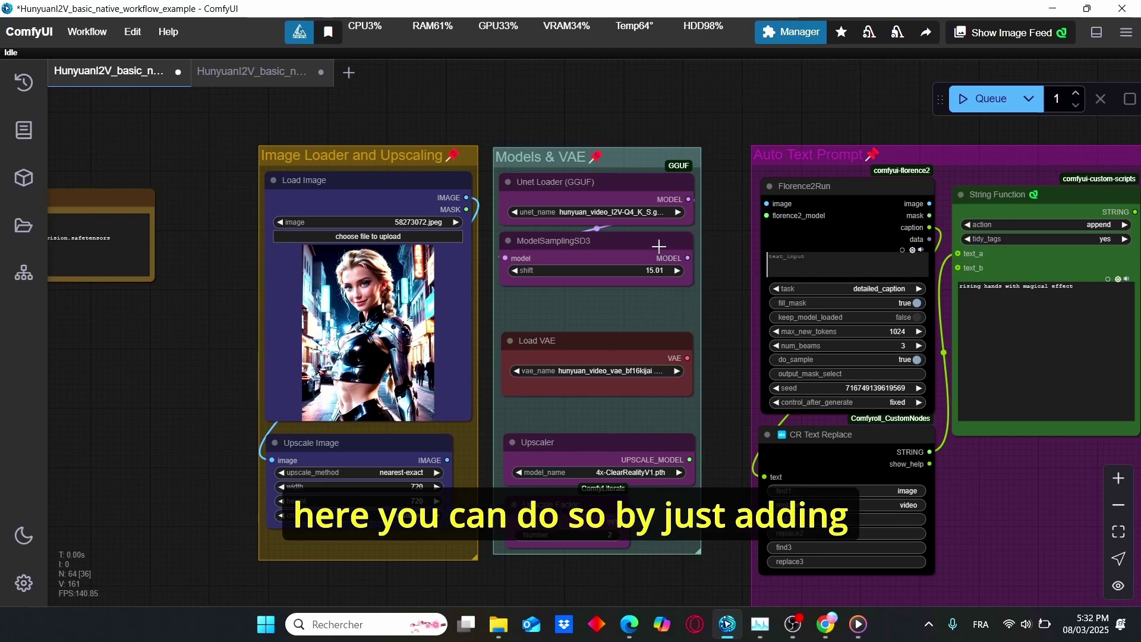
left_click_drag(661, 278, 541, 301)
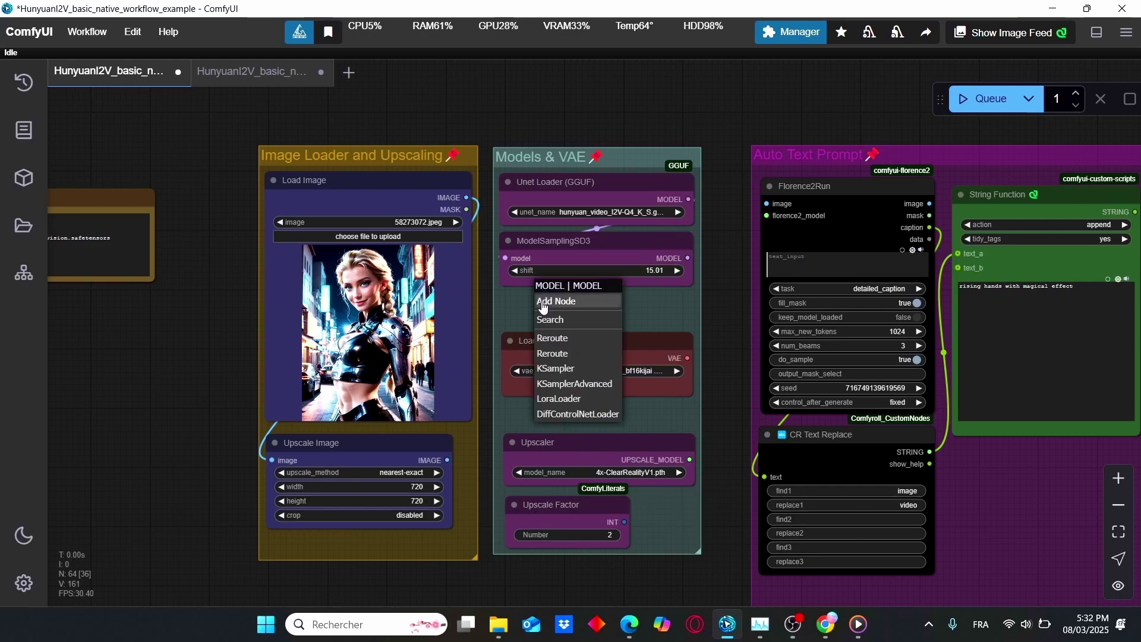
left_click(579, 325)
type("loramo")
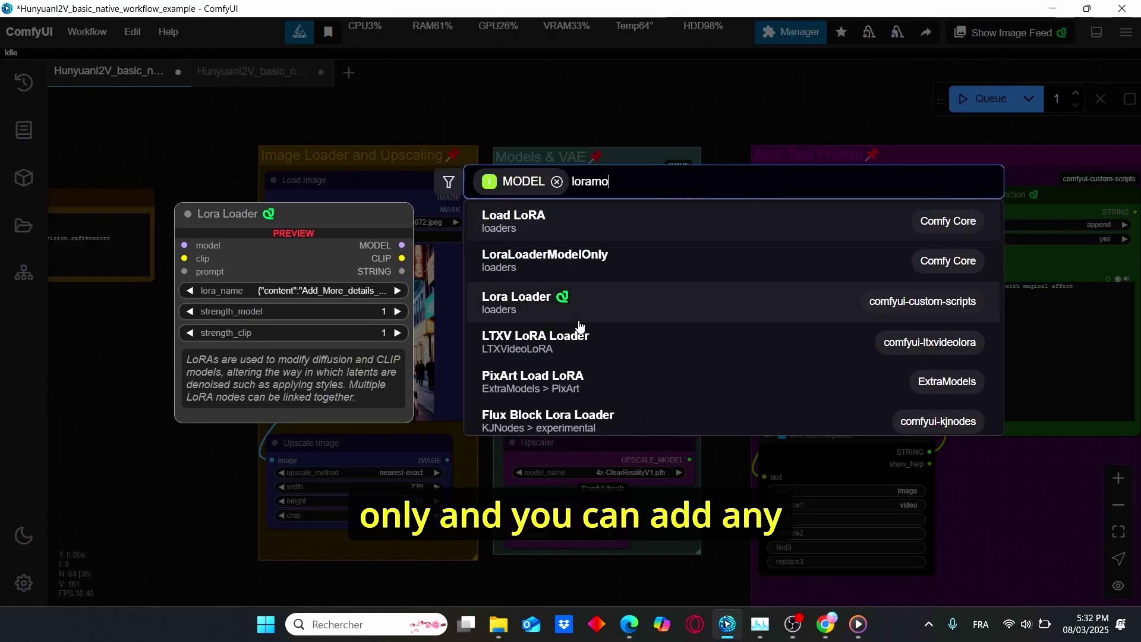
key("Return")
scroll(579, 319, "up", 2)
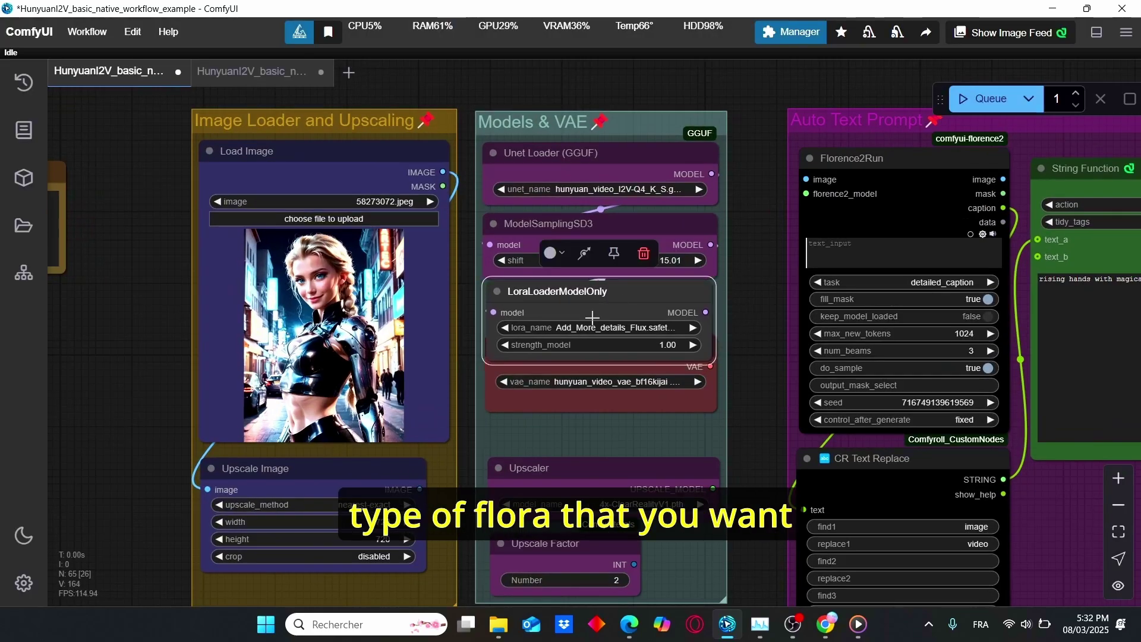